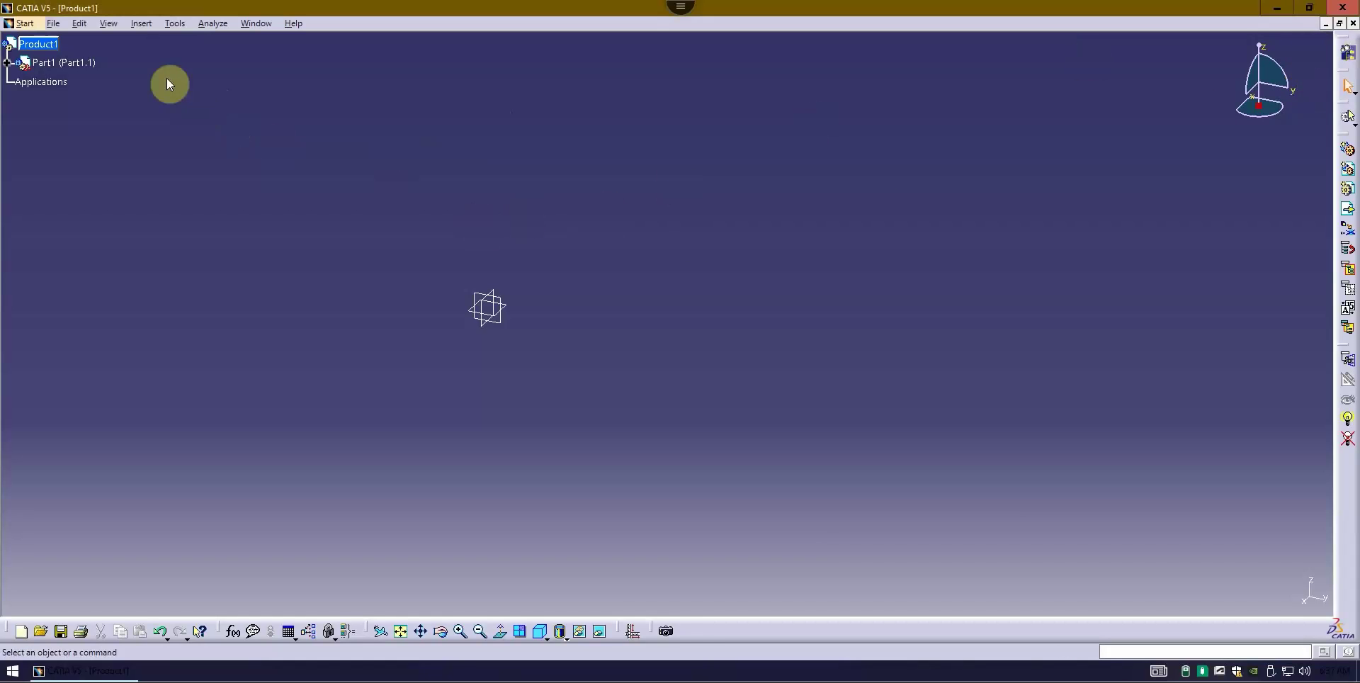
# - Expand Part1.1 and its child Part1 to list the xy, yz, zx planes and PartBody
pyautogui.click(7, 63)
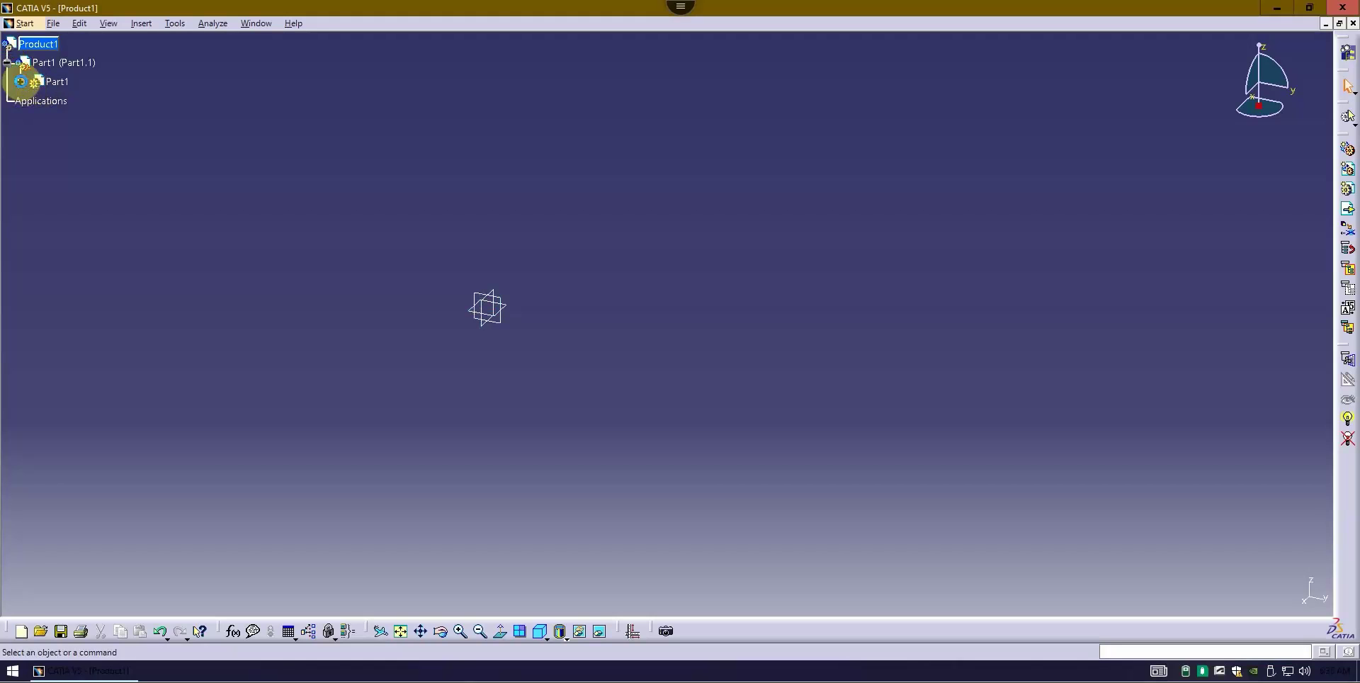
pyautogui.click(21, 81)
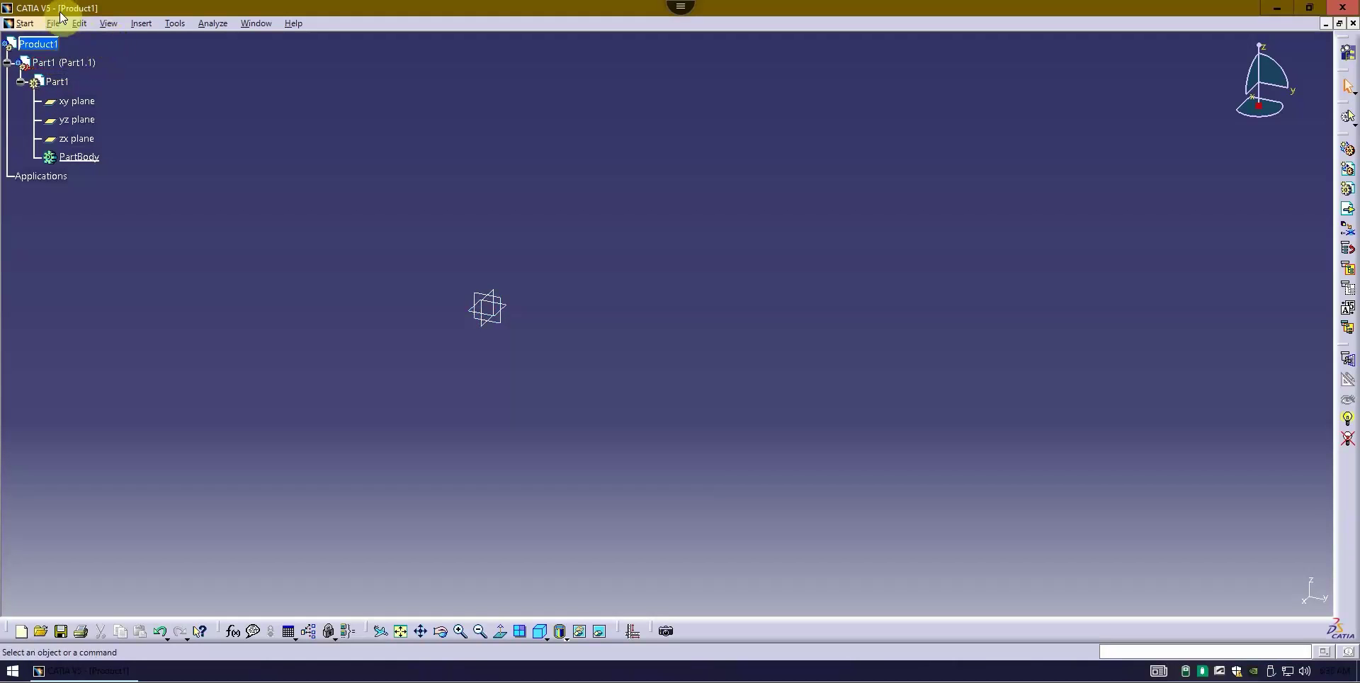
# - Switch to Ergonomics Design & Analysis > Human Builder and select Product1 in the tree
pyautogui.click(26, 24)
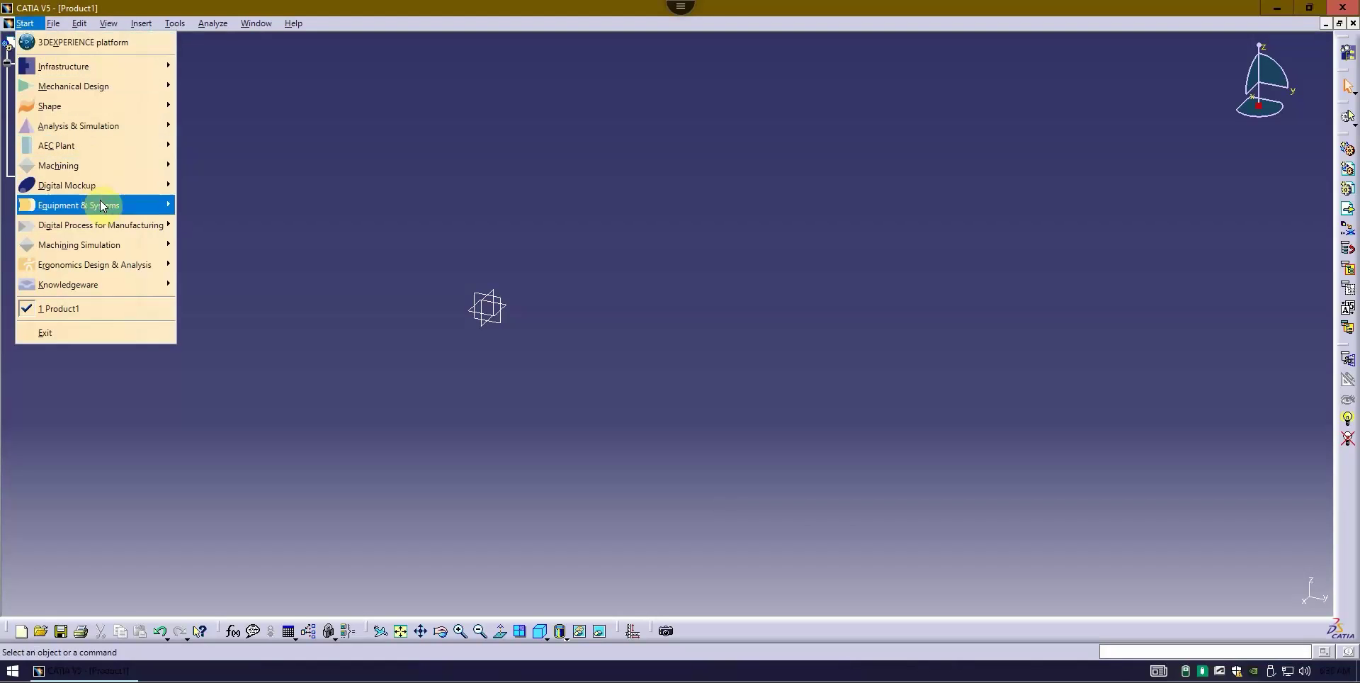
pyautogui.moveTo(114, 267)
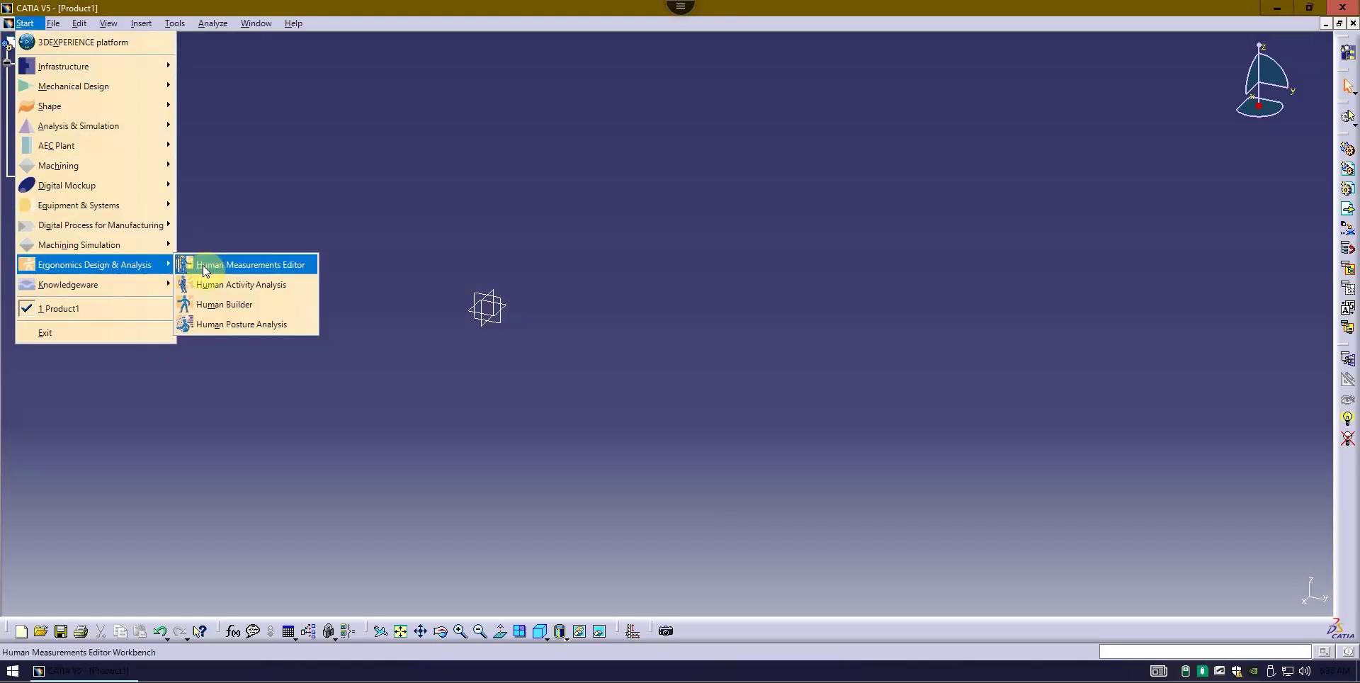
pyautogui.click(268, 306)
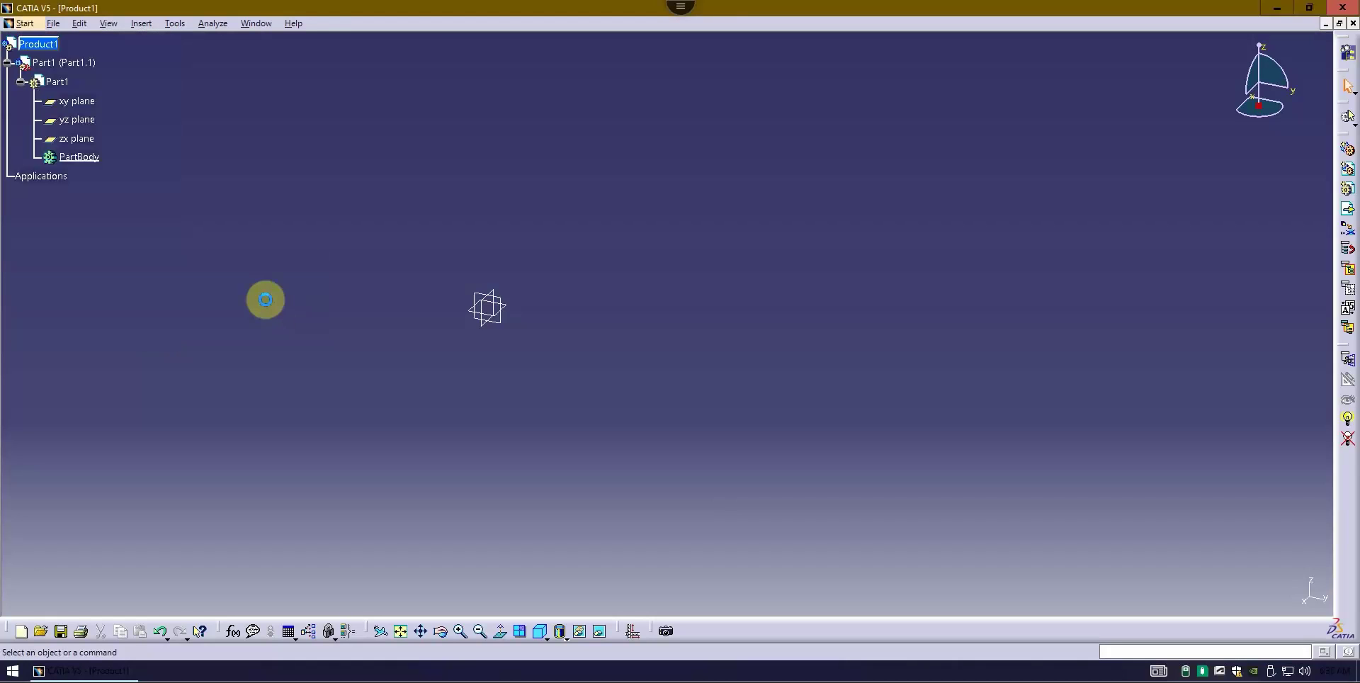
pyautogui.click(38, 44)
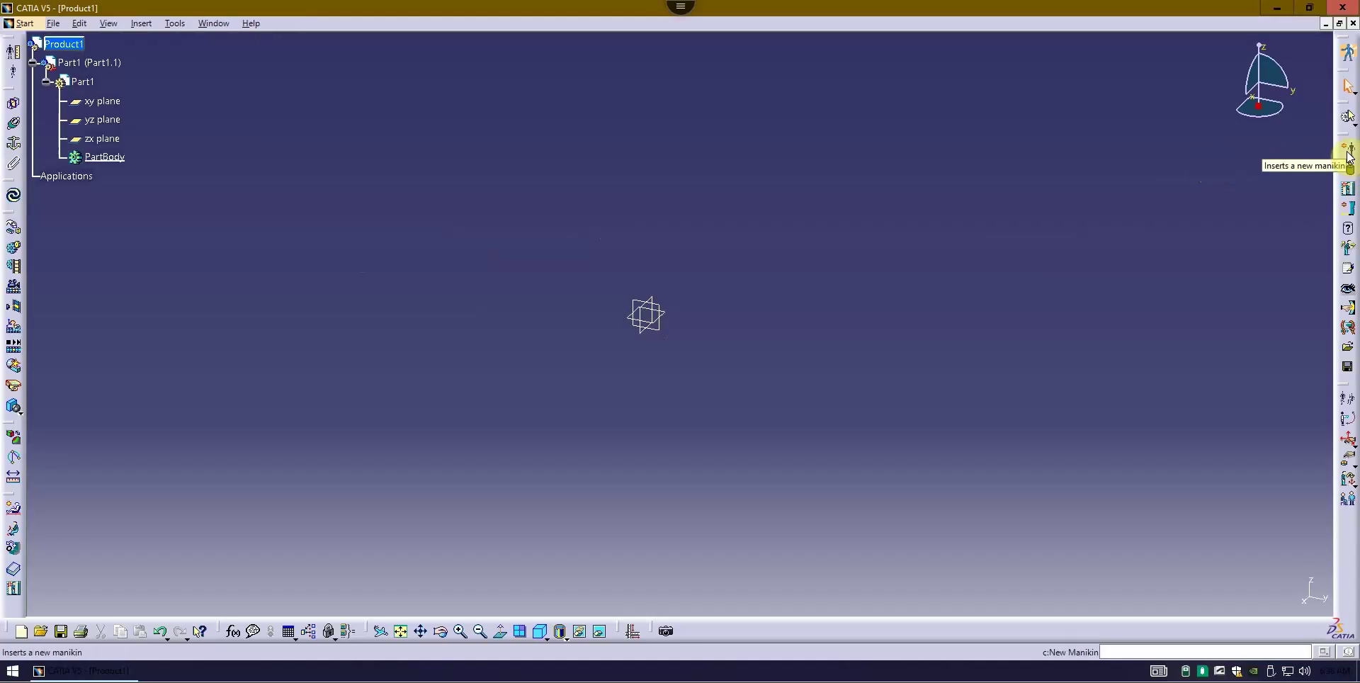
# - Insert a new manikin, Manikin1, with Product1 as father product and gender Man
pyautogui.moveTo(1348, 156); pyautogui.dragTo(874, 75)
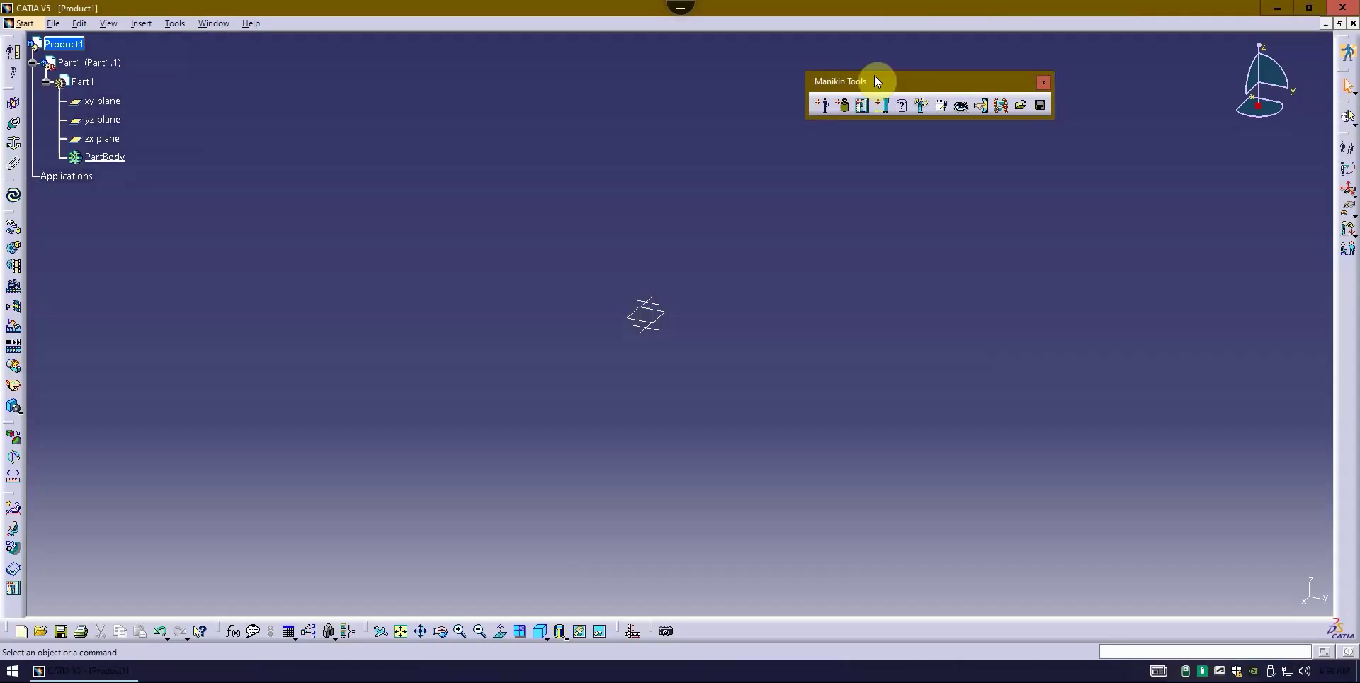
pyautogui.click(823, 108)
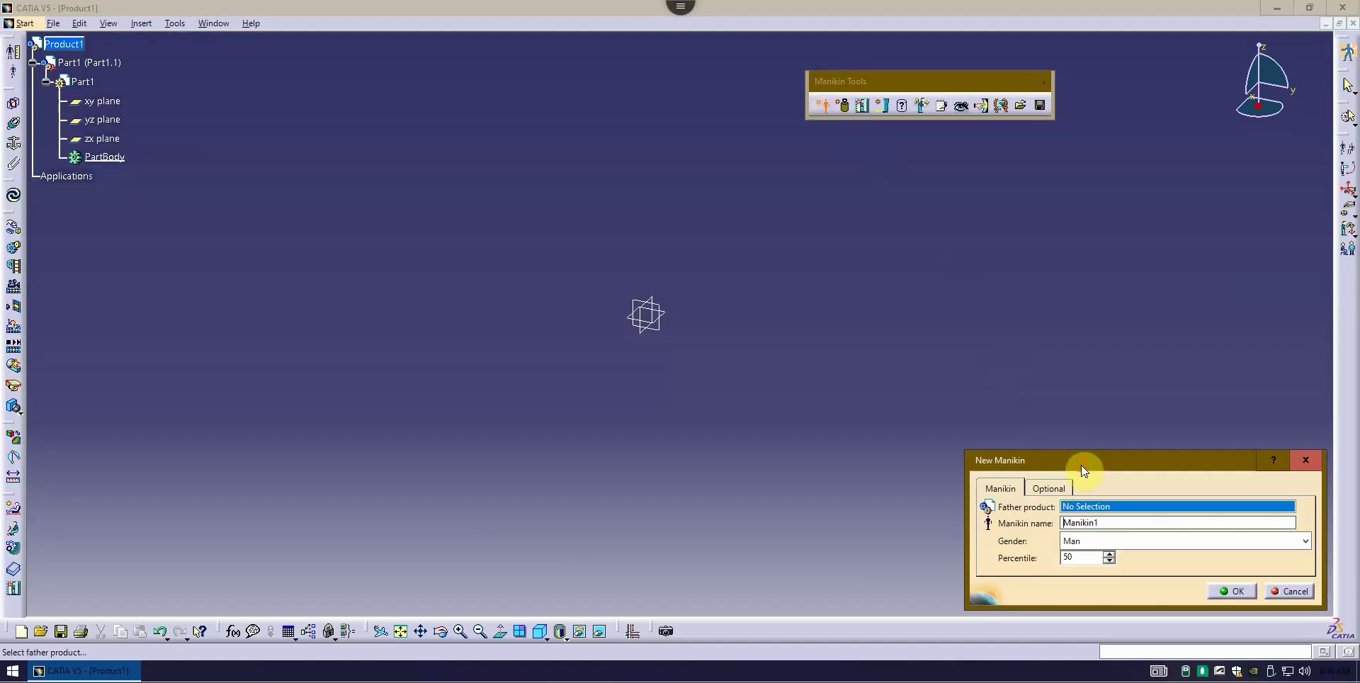
pyautogui.moveTo(1081, 465); pyautogui.dragTo(433, 66)
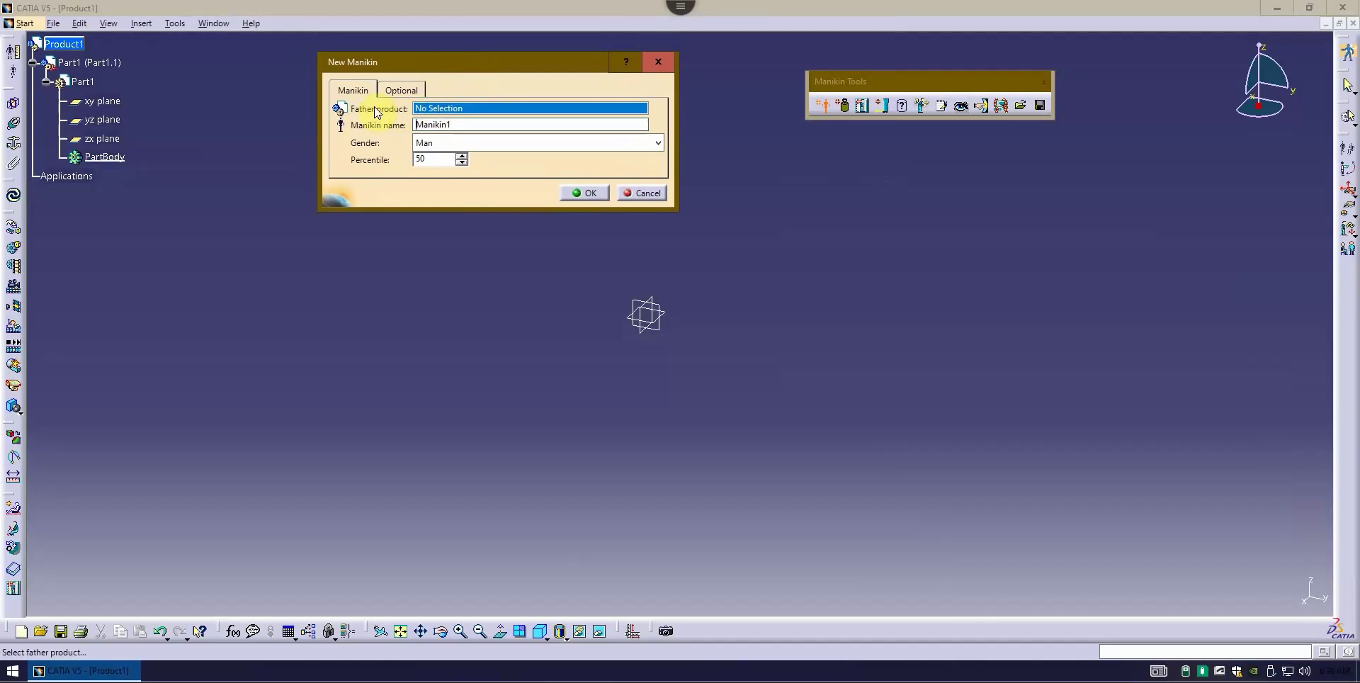
pyautogui.click(78, 47)
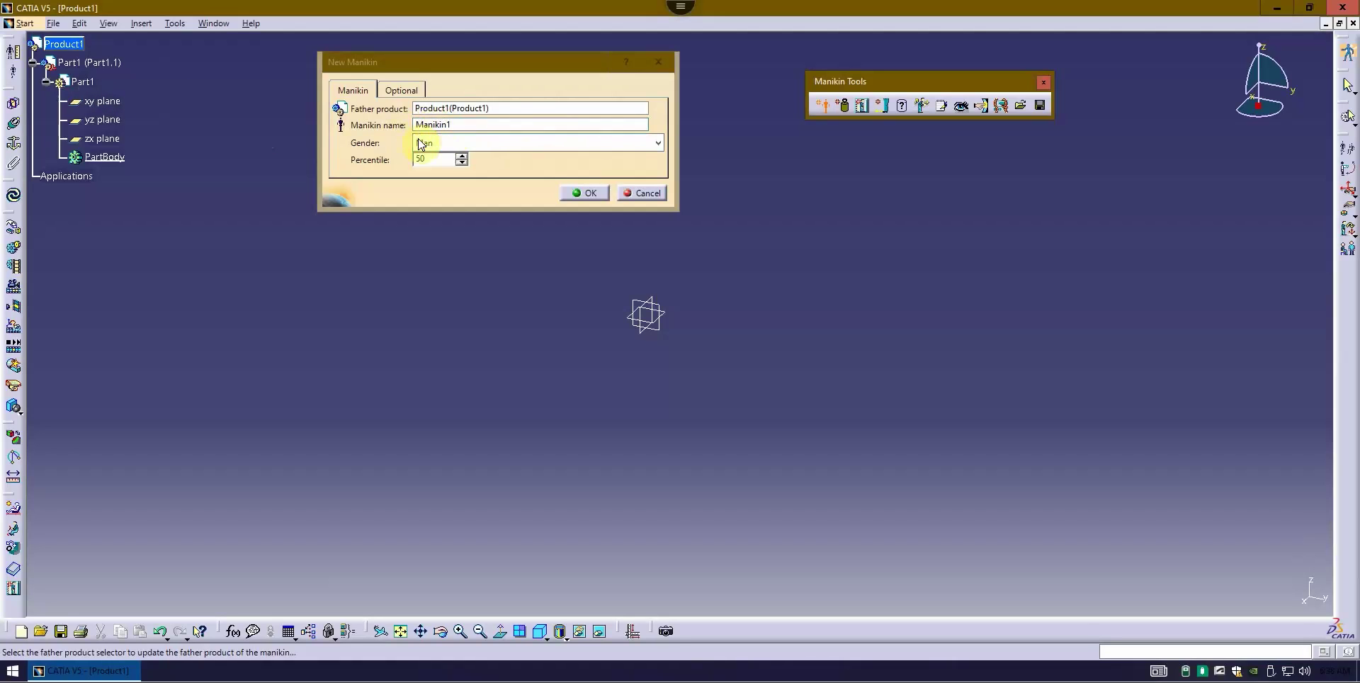
pyautogui.click(495, 143)
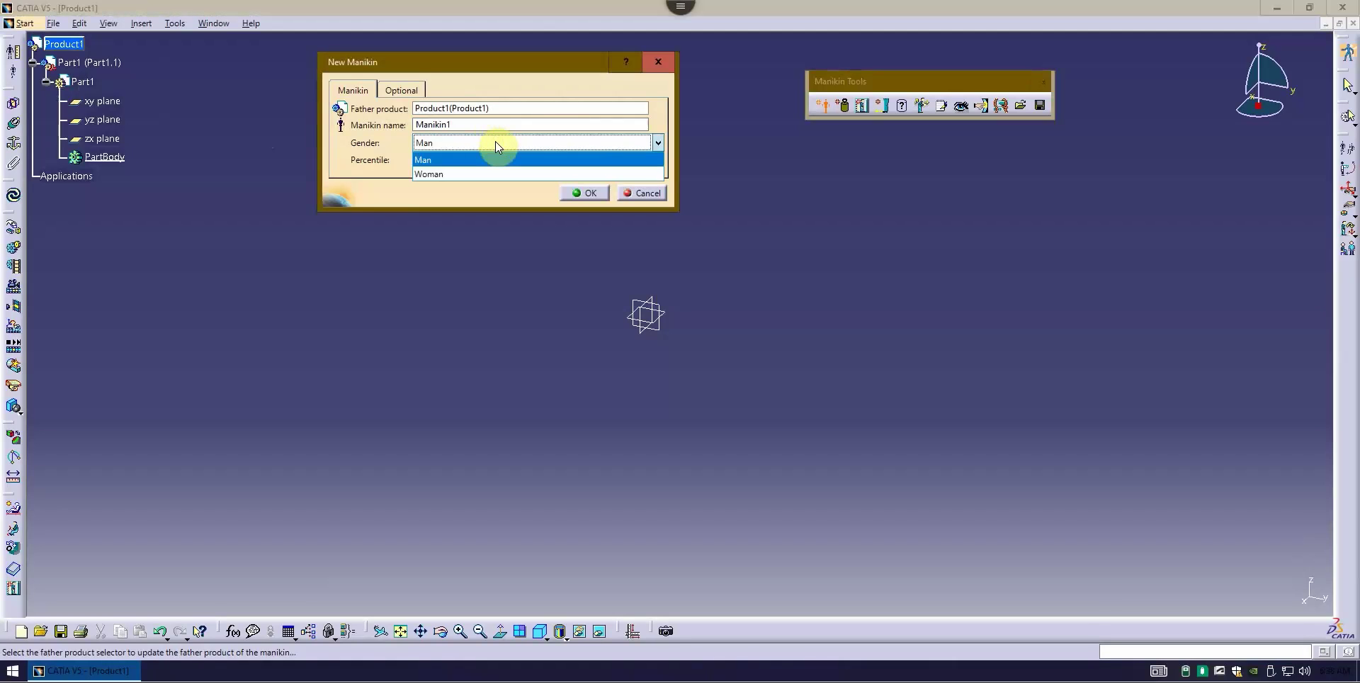
pyautogui.click(495, 143)
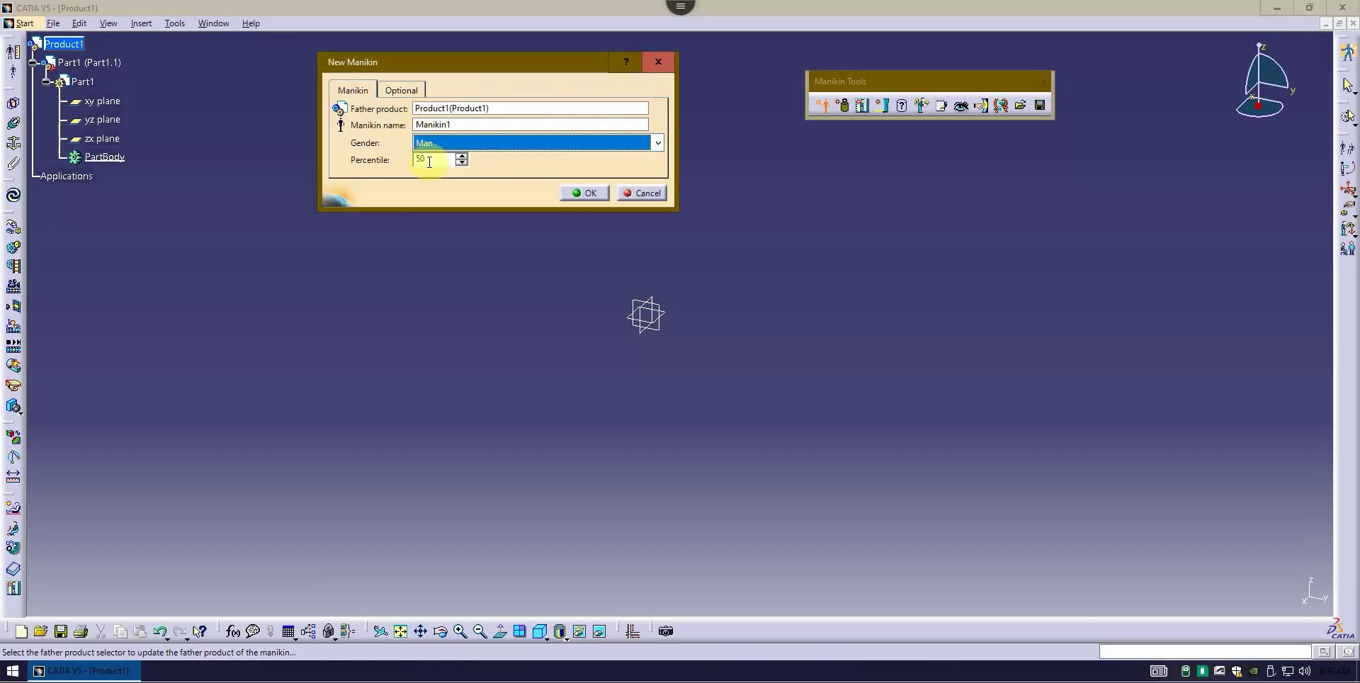
# - On the Optional tab, keep population American, model Whole Body and referential H-Point
pyautogui.click(406, 88)
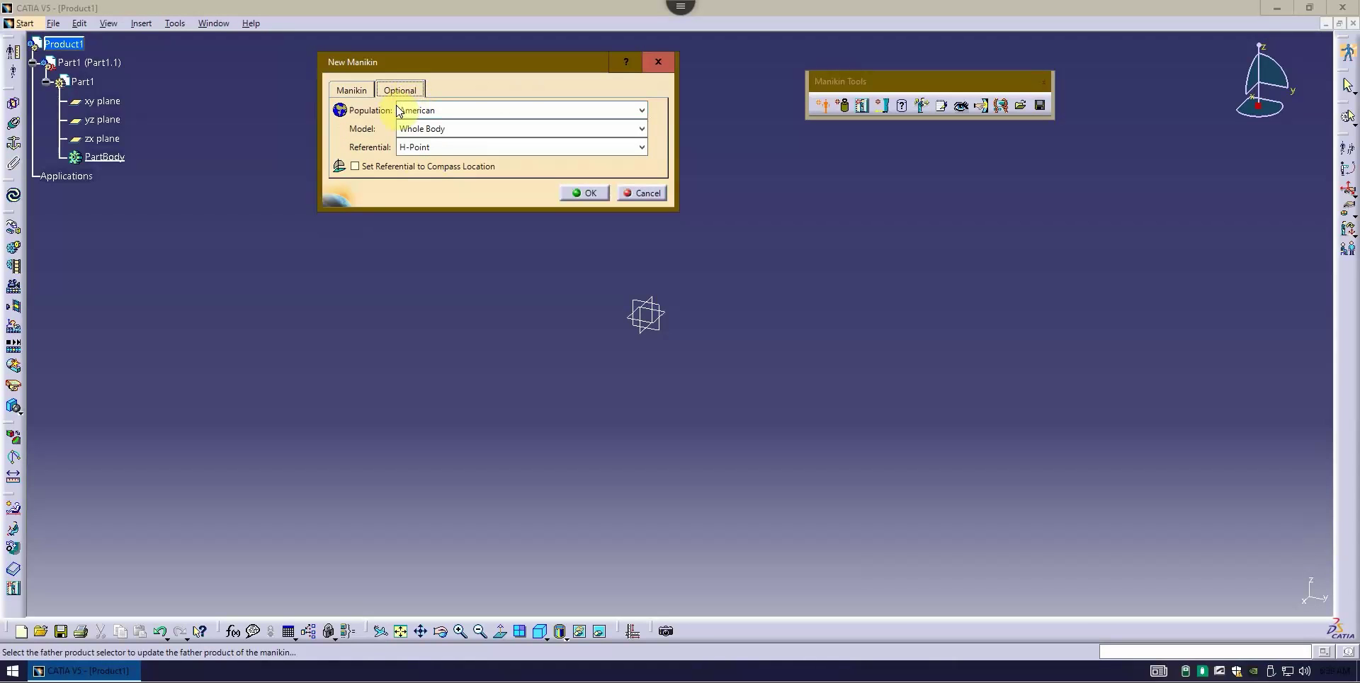
pyautogui.click(643, 111)
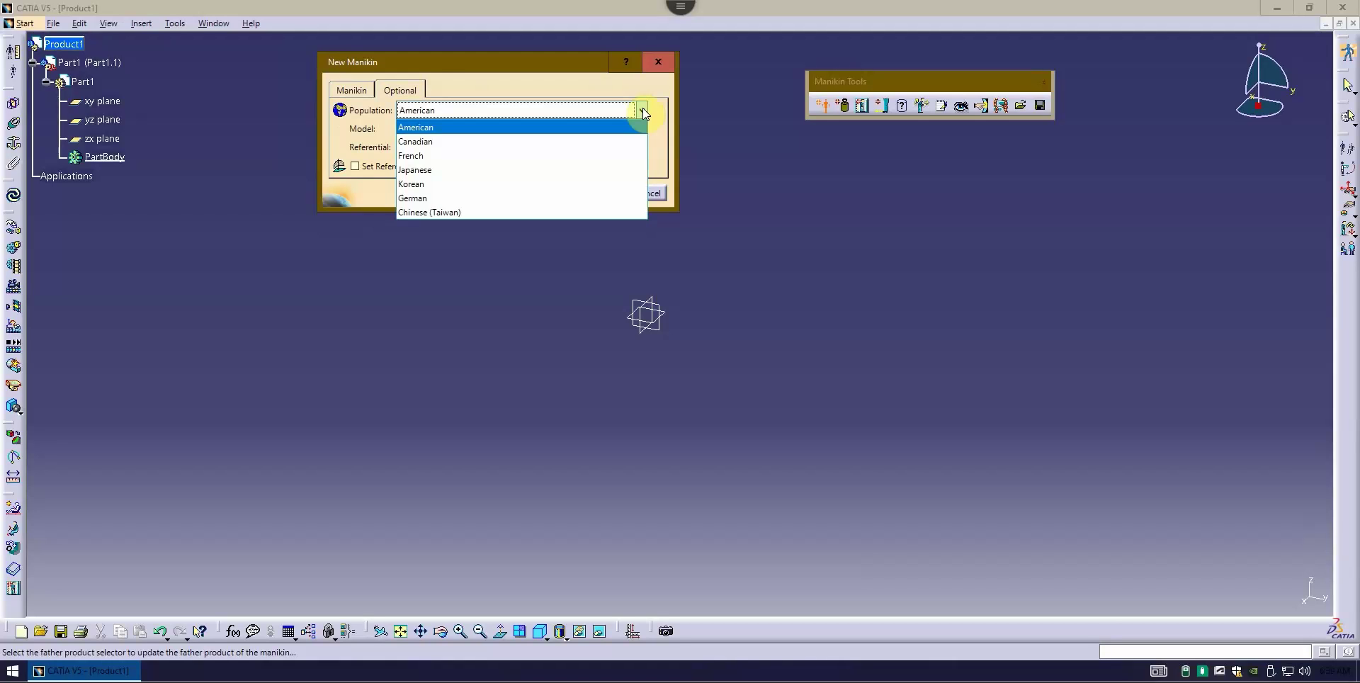
pyautogui.click(441, 129)
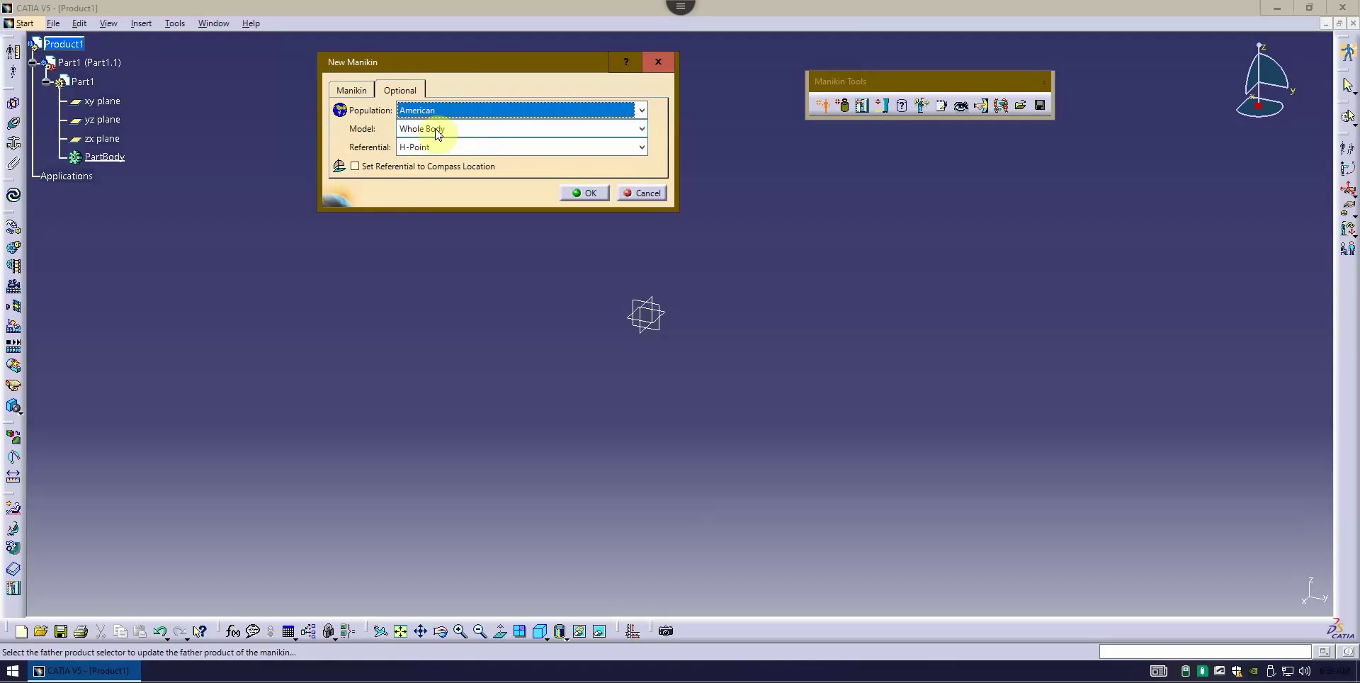
pyautogui.click(446, 130)
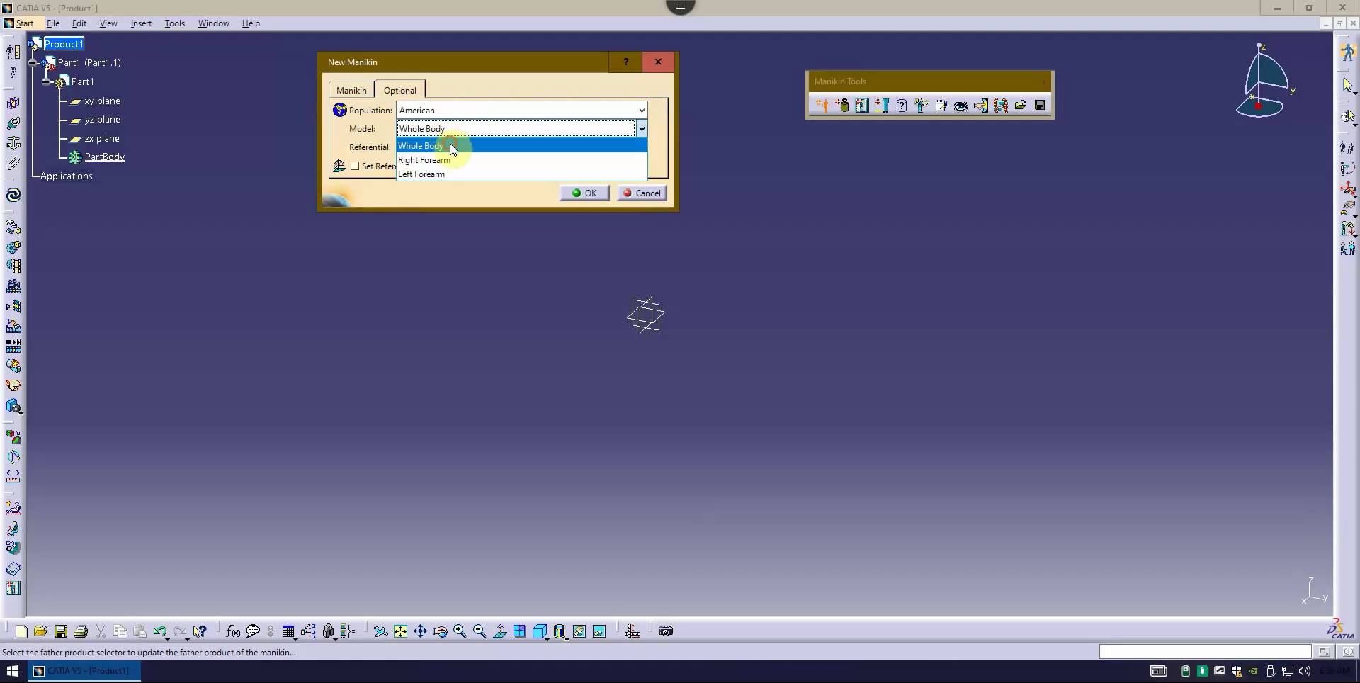
pyautogui.click(448, 145)
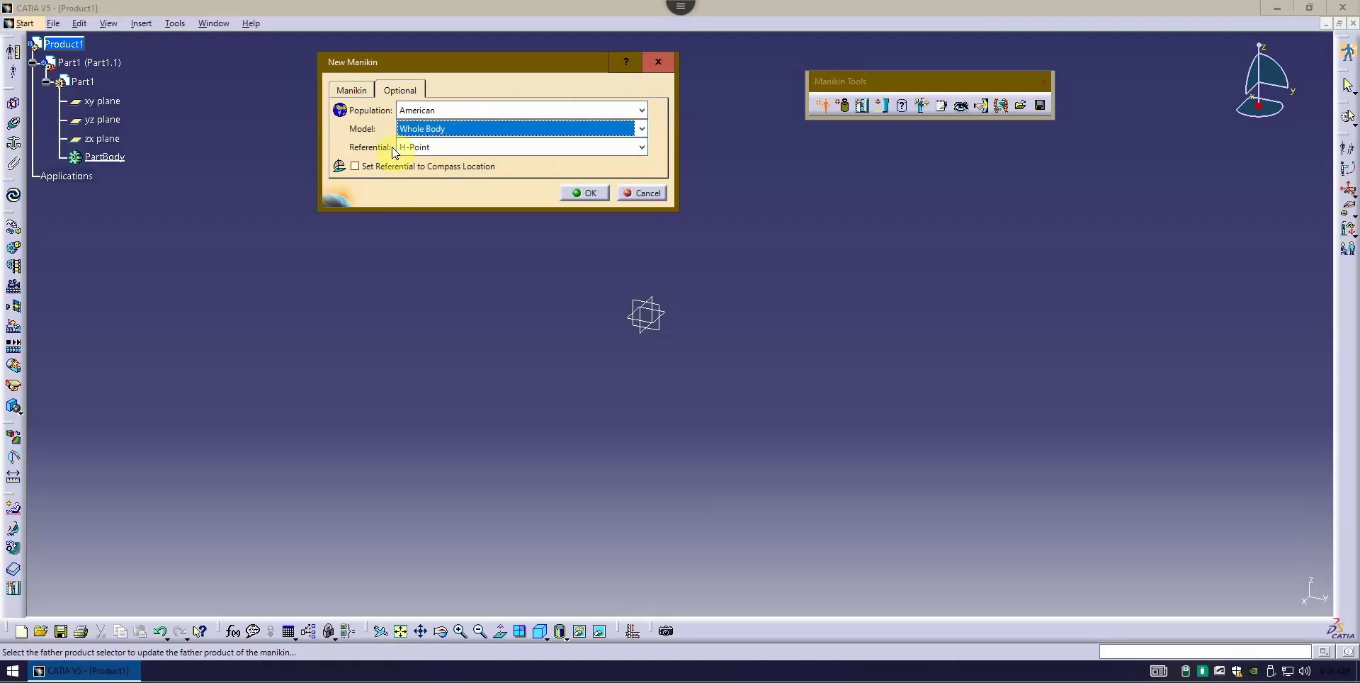
pyautogui.click(456, 149)
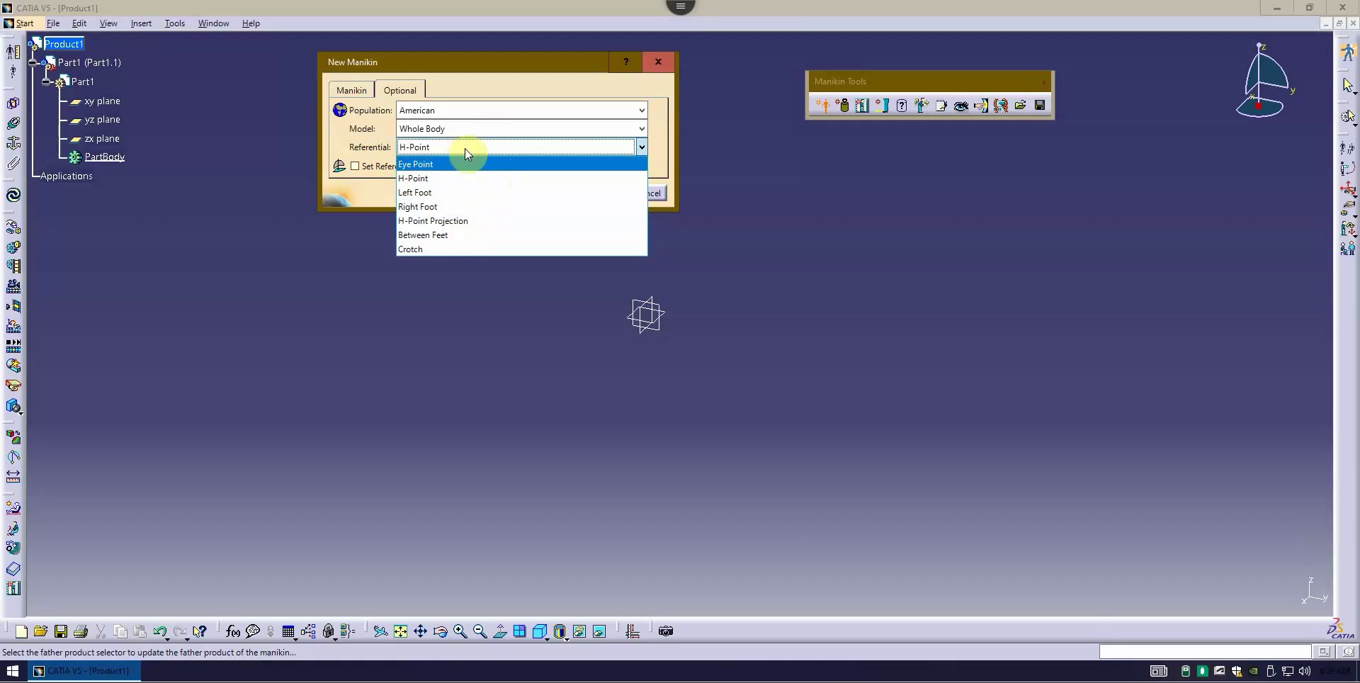
pyautogui.click(480, 96)
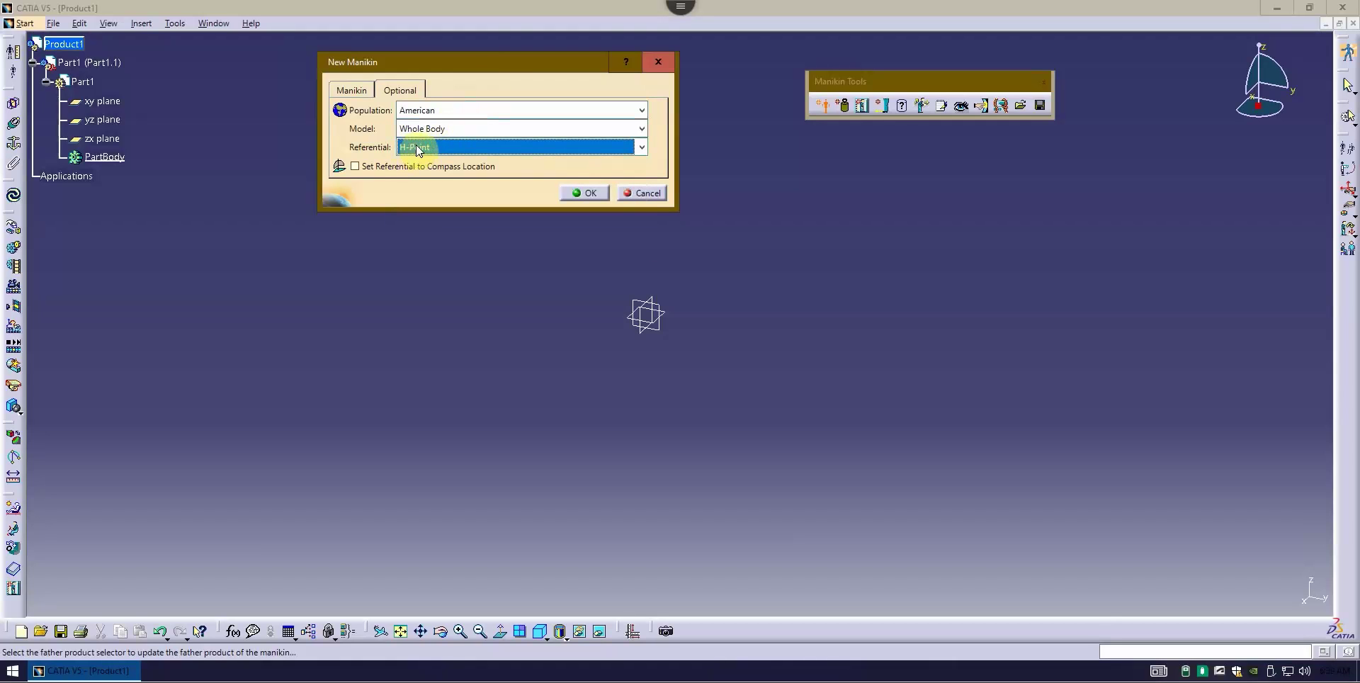
# - Confirm percentile 50 on the Manikin tab and create the manikin with OK
pyautogui.click(352, 90)
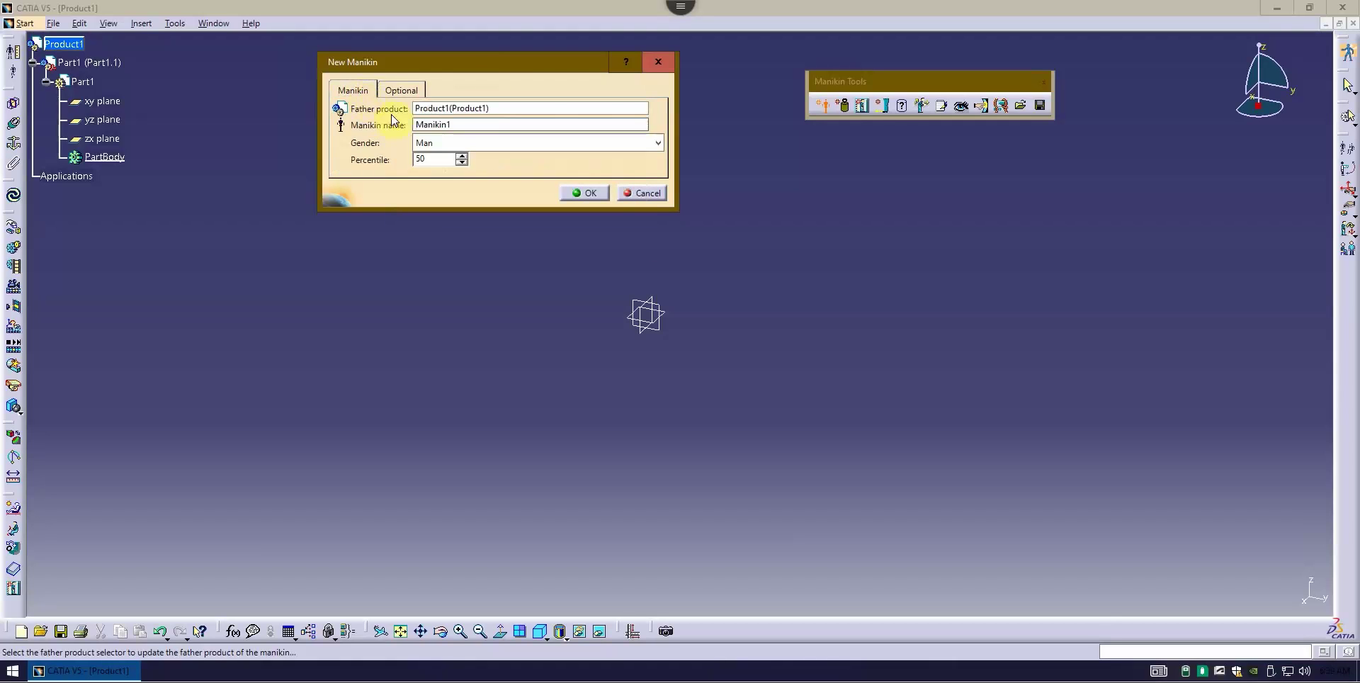
pyautogui.click(425, 158)
pyautogui.click(594, 195)
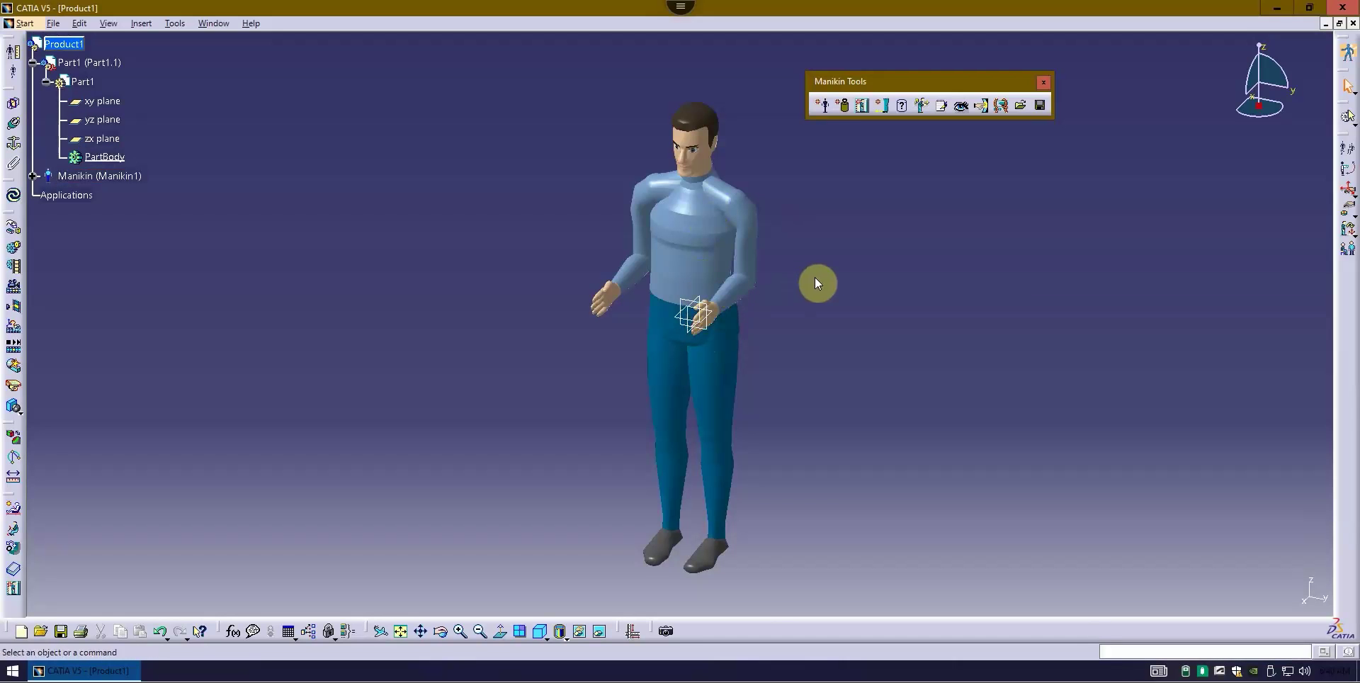
# - Pan and rotate the view to inspect the standing Manikin1
pyautogui.moveTo(788, 306); pyautogui.dragTo(687, 282, button='middle')
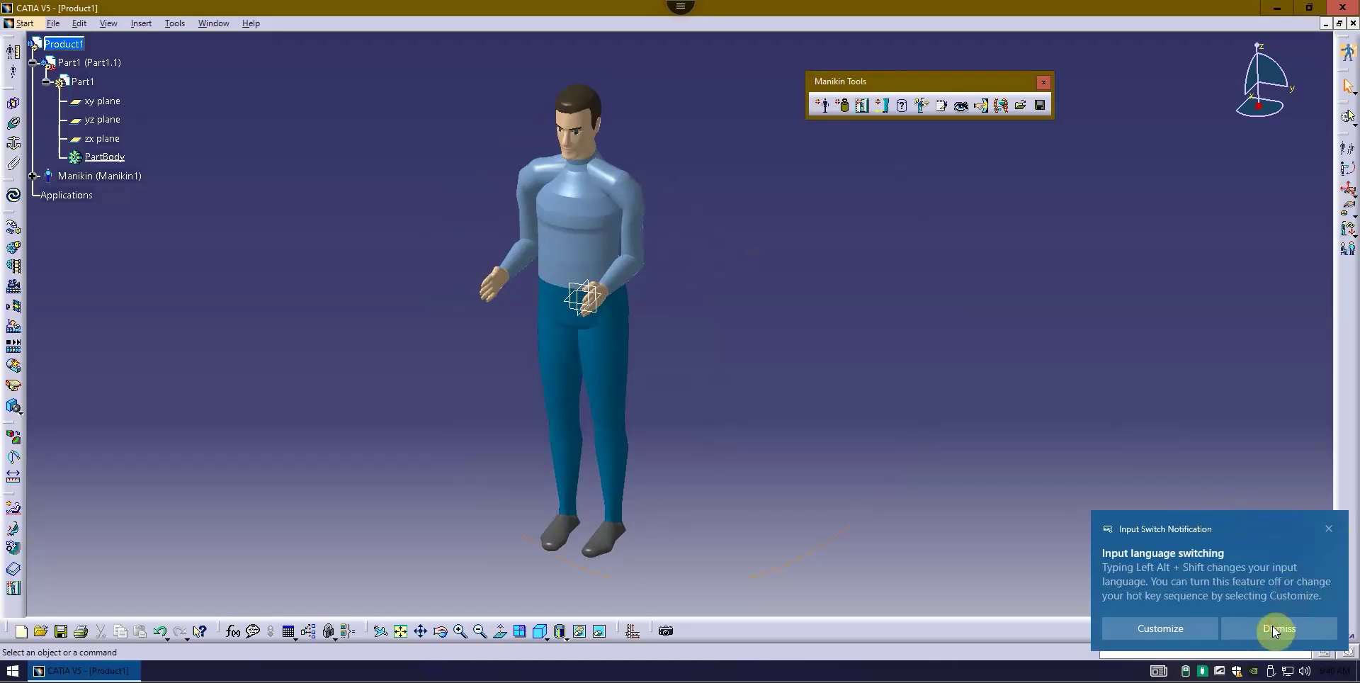
pyautogui.moveTo(968, 347); pyautogui.dragTo(870, 319, button='middle')
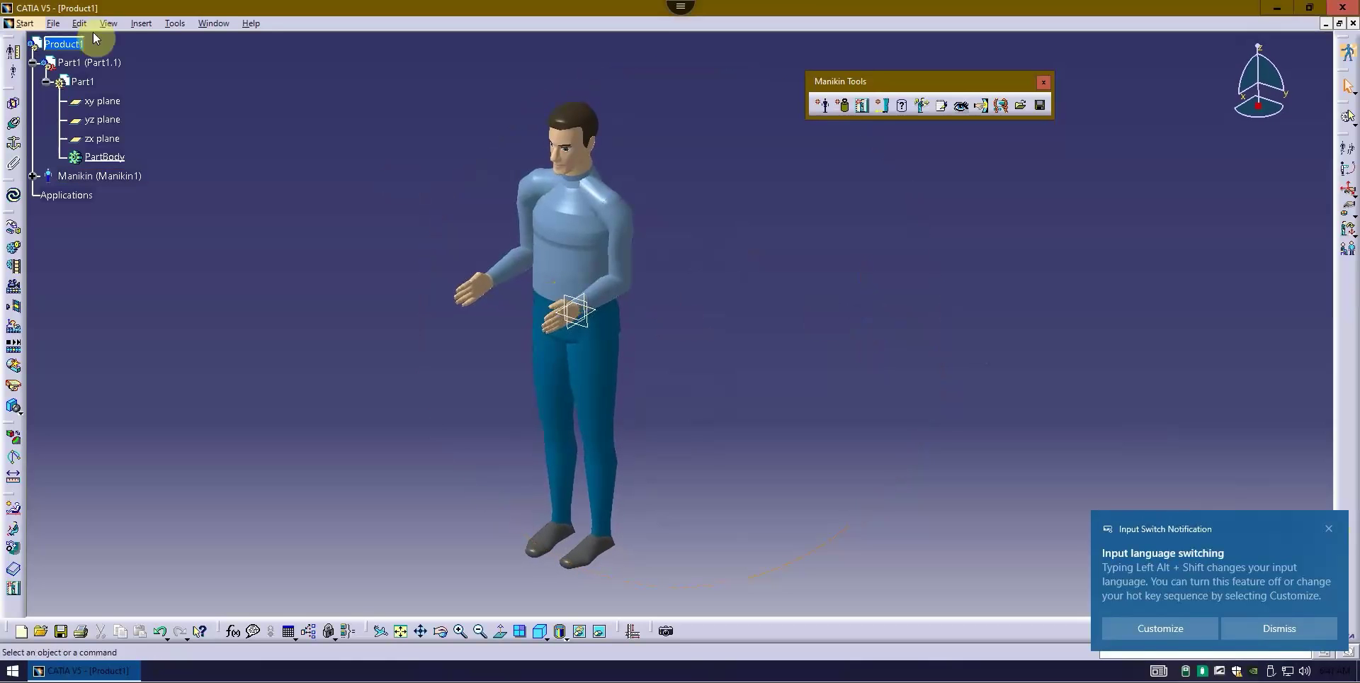
# - Switch Manikin1 to a seated posture from its context menu
pyautogui.rightClick(99, 177)
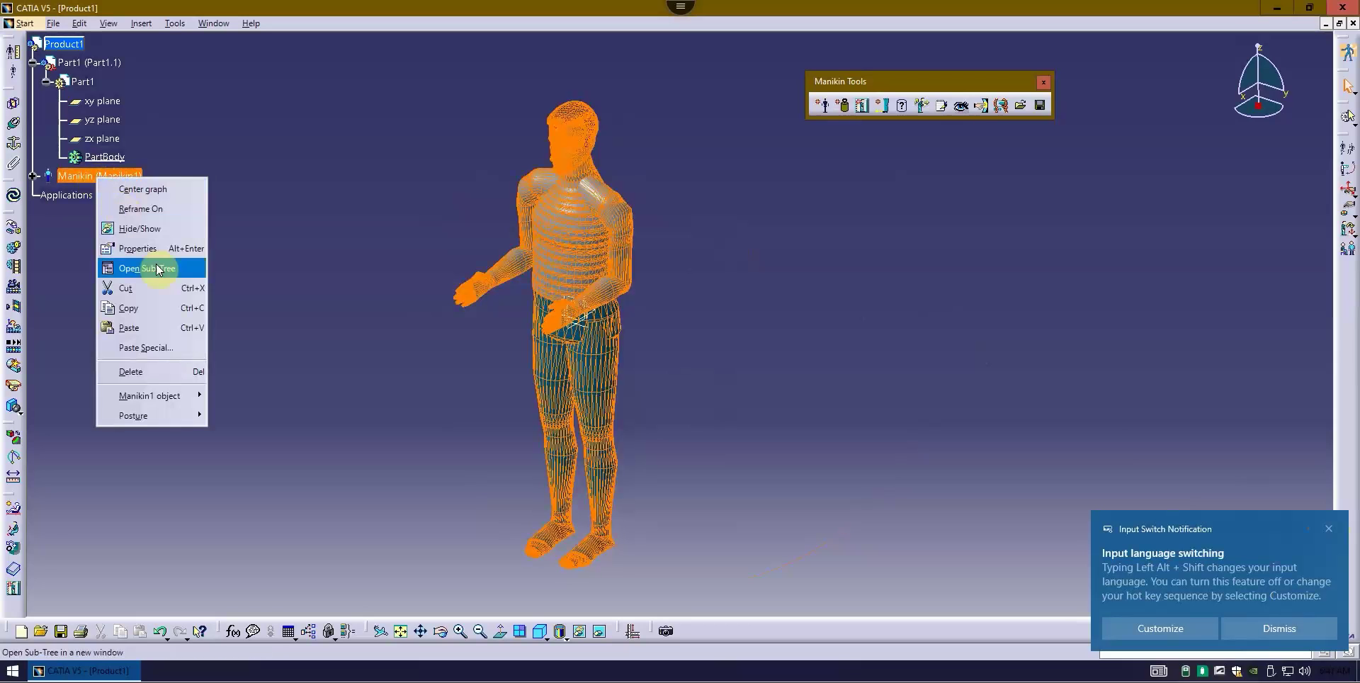
pyautogui.moveTo(203, 402)
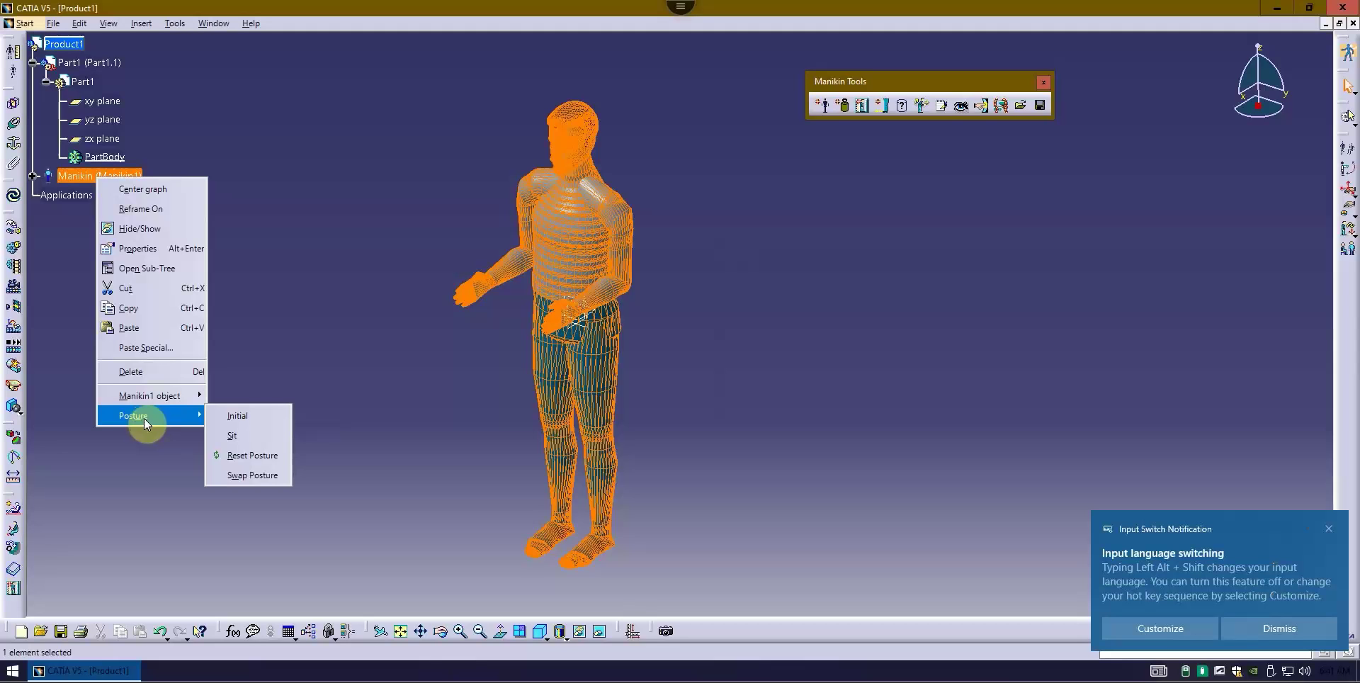
pyautogui.click(247, 434)
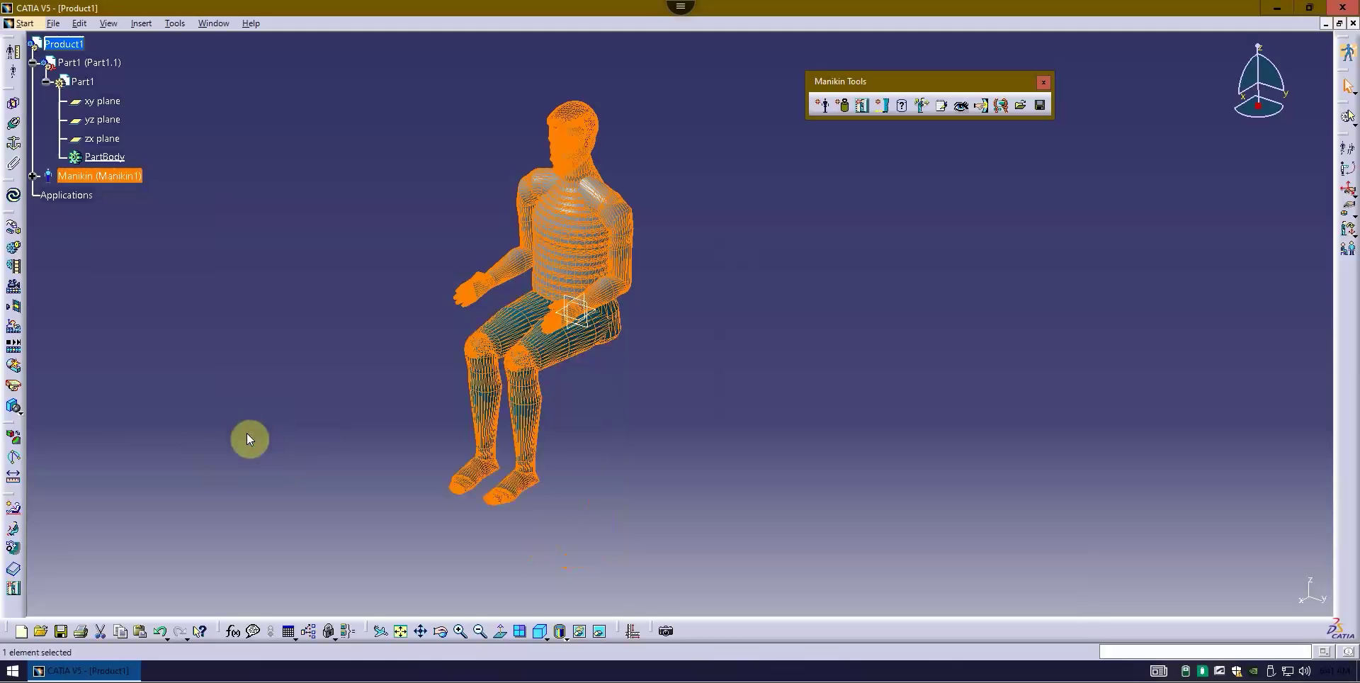
# - Reset Manikin1 to its initial standing posture and select it
pyautogui.rightClick(130, 178)
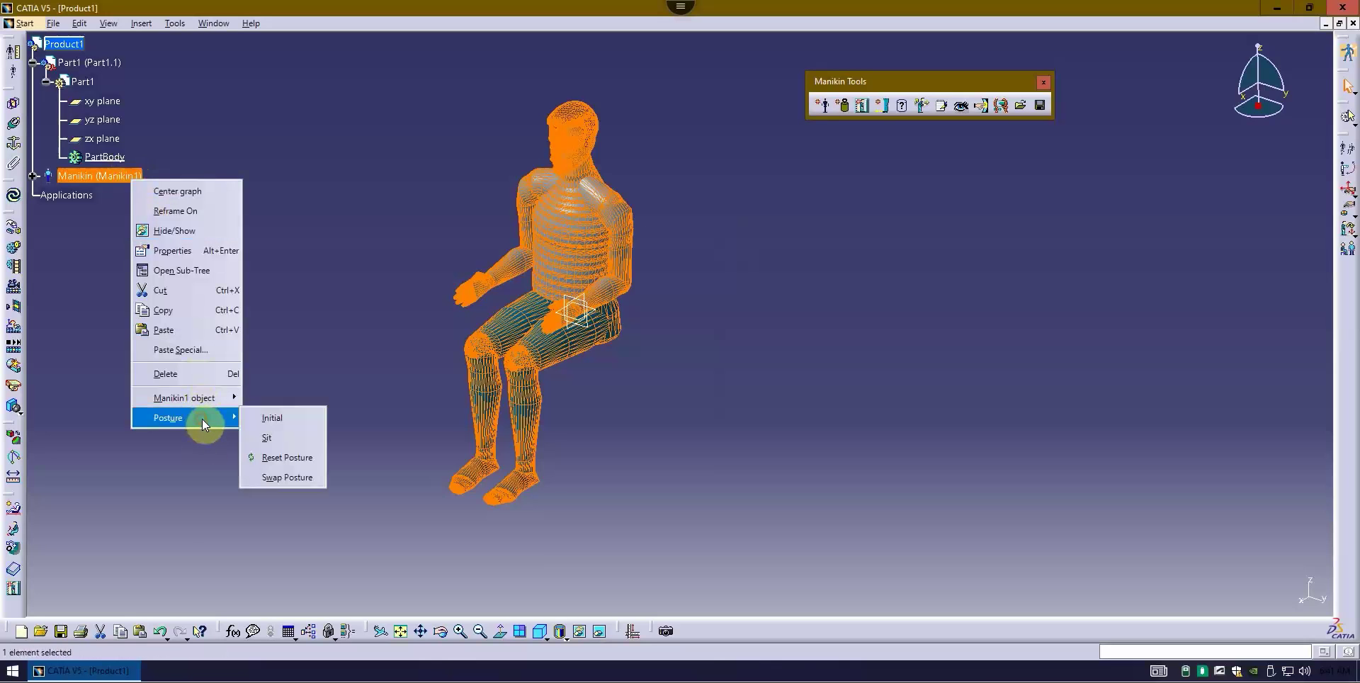
pyautogui.click(294, 420)
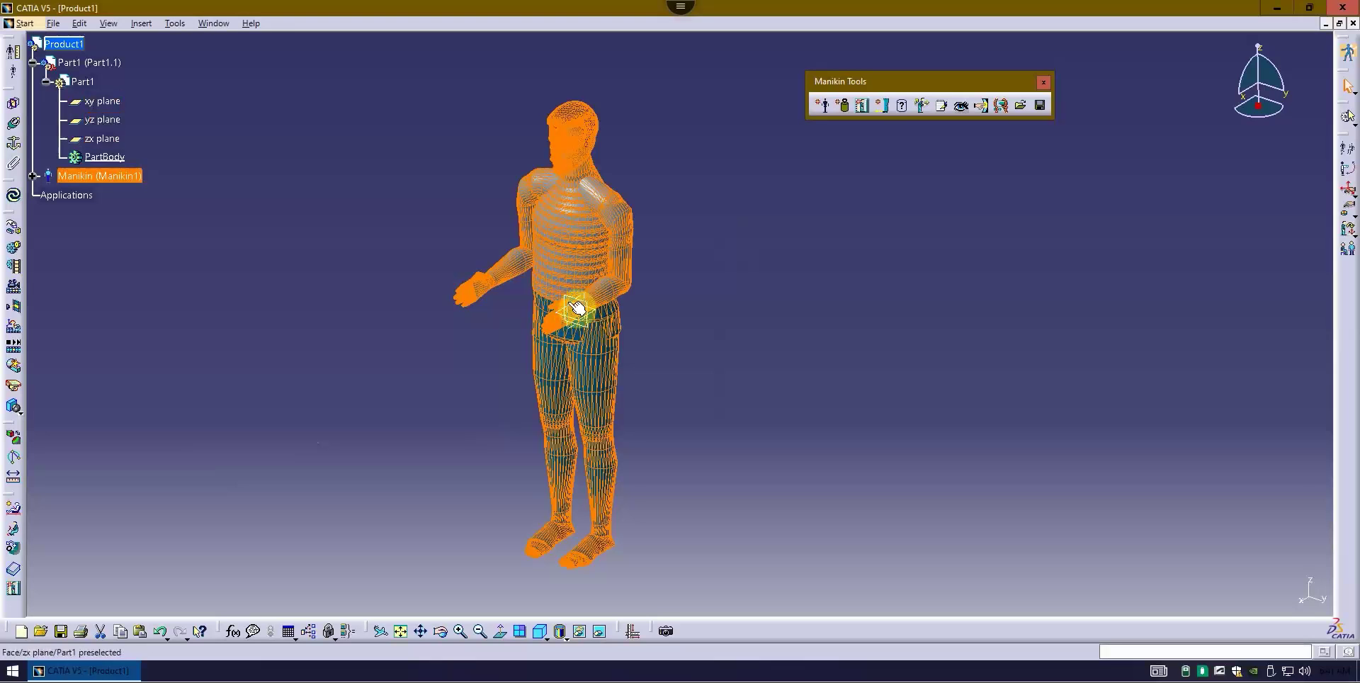
pyautogui.click(593, 544)
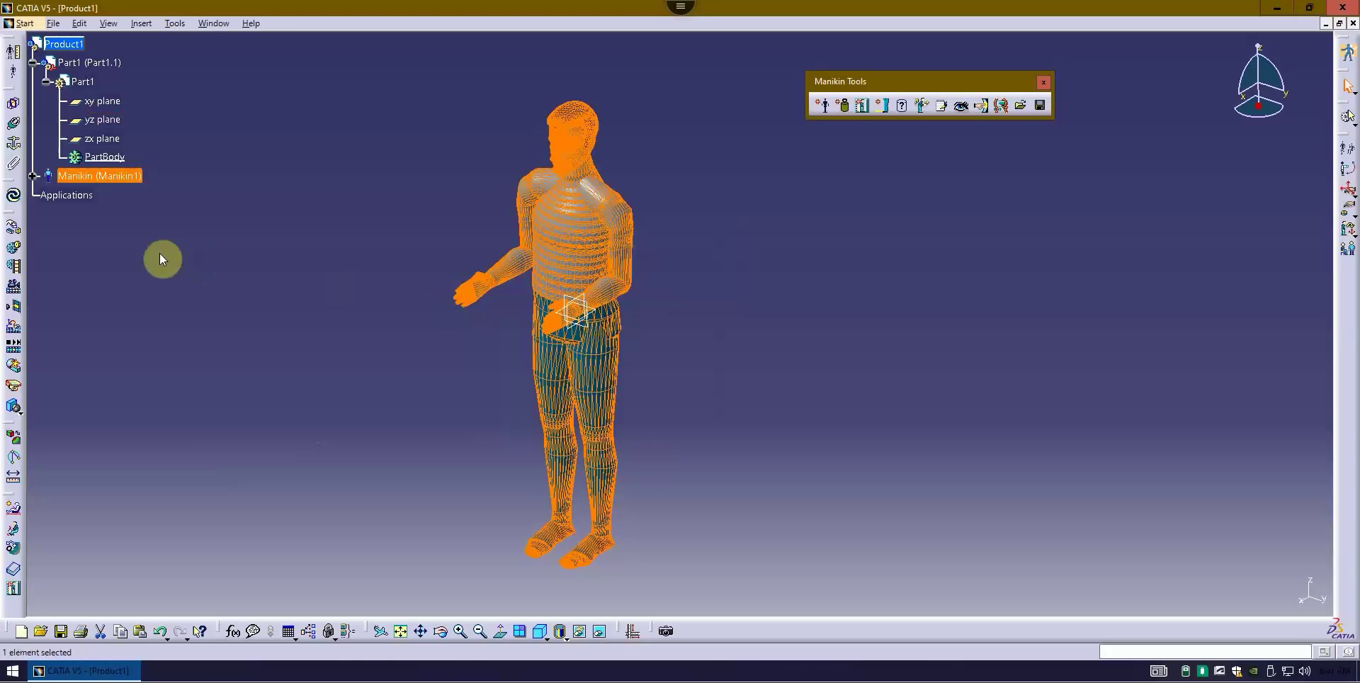
# - Expand Manikin1 in the tree and dismiss its context menu without choosing anything
pyautogui.click(32, 175)
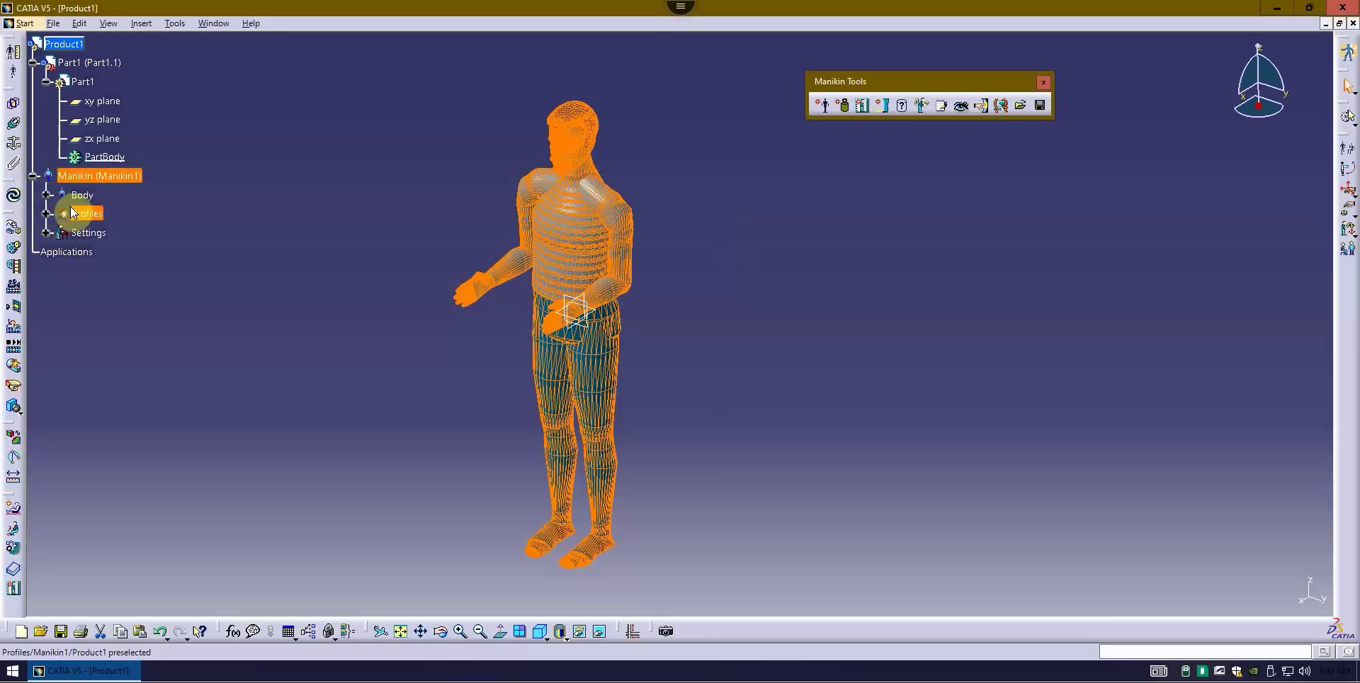
pyautogui.rightClick(89, 176)
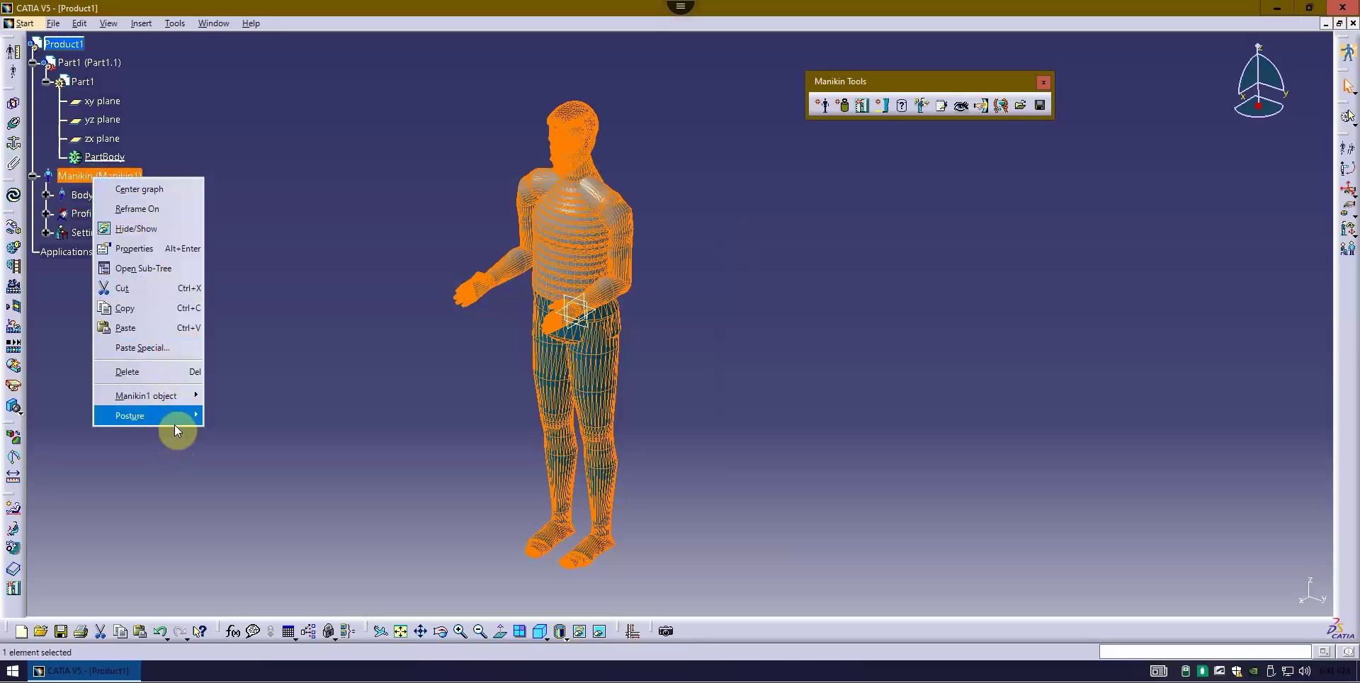
pyautogui.moveTo(175, 417)
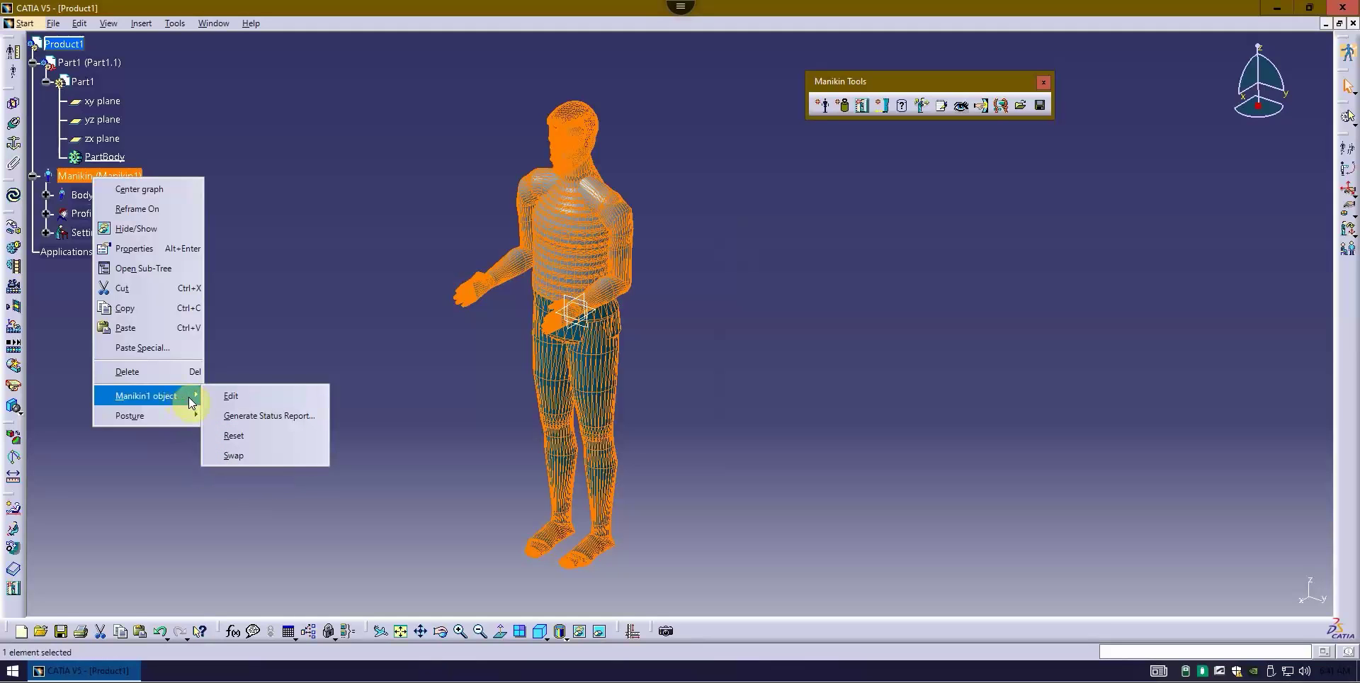
pyautogui.click(259, 329)
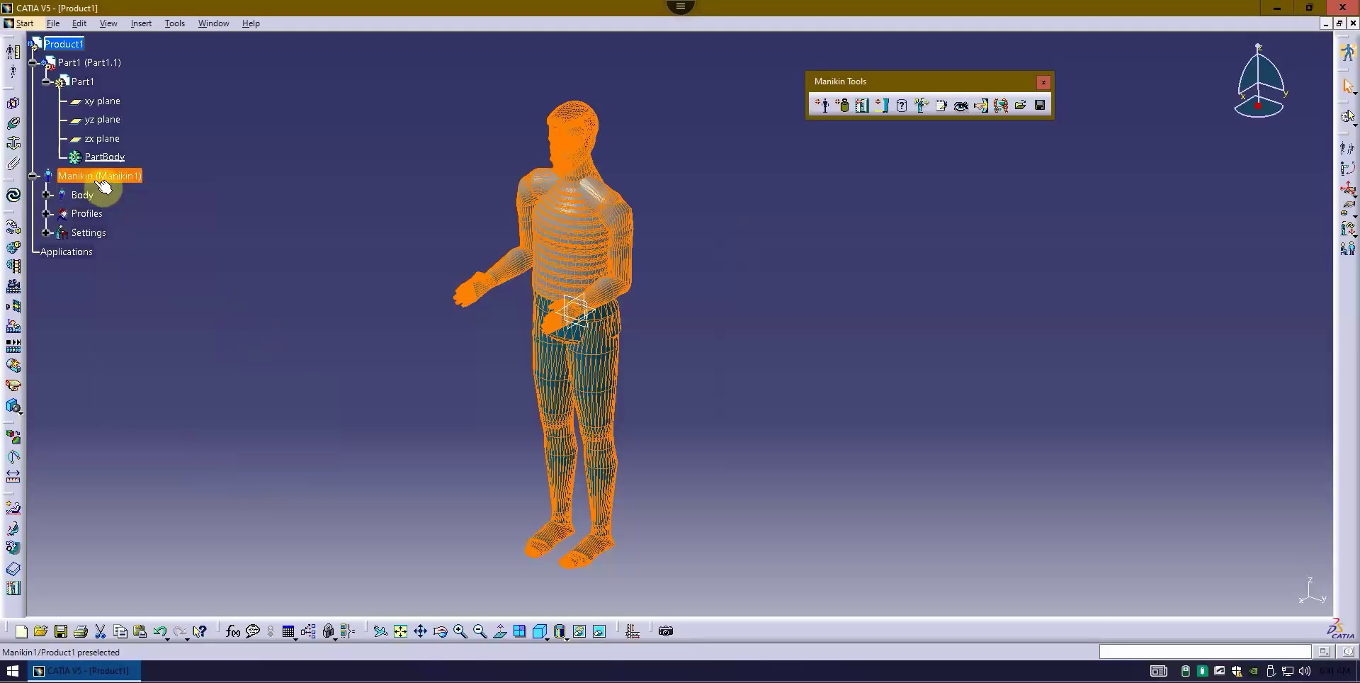
# - Expand Body and inspect the head, line of sight, spine, Lumbar and Thoracic segments
pyautogui.click(46, 195)
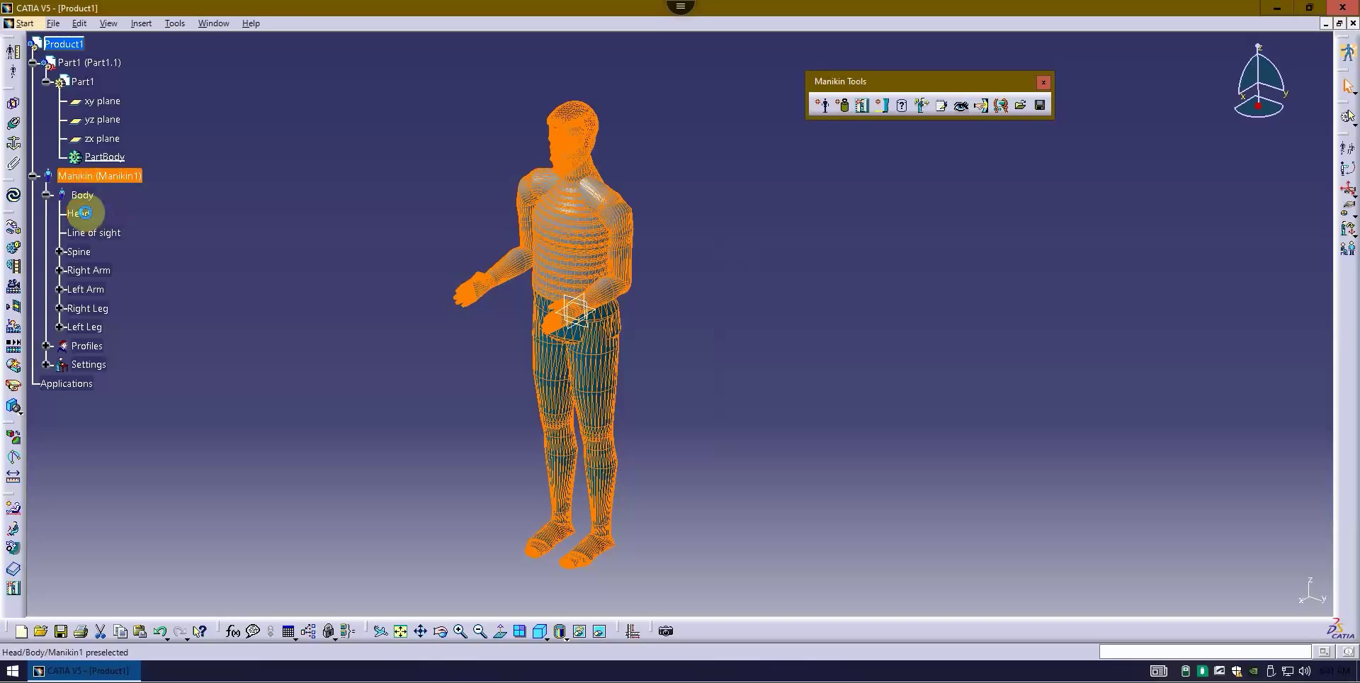
pyautogui.click(78, 214)
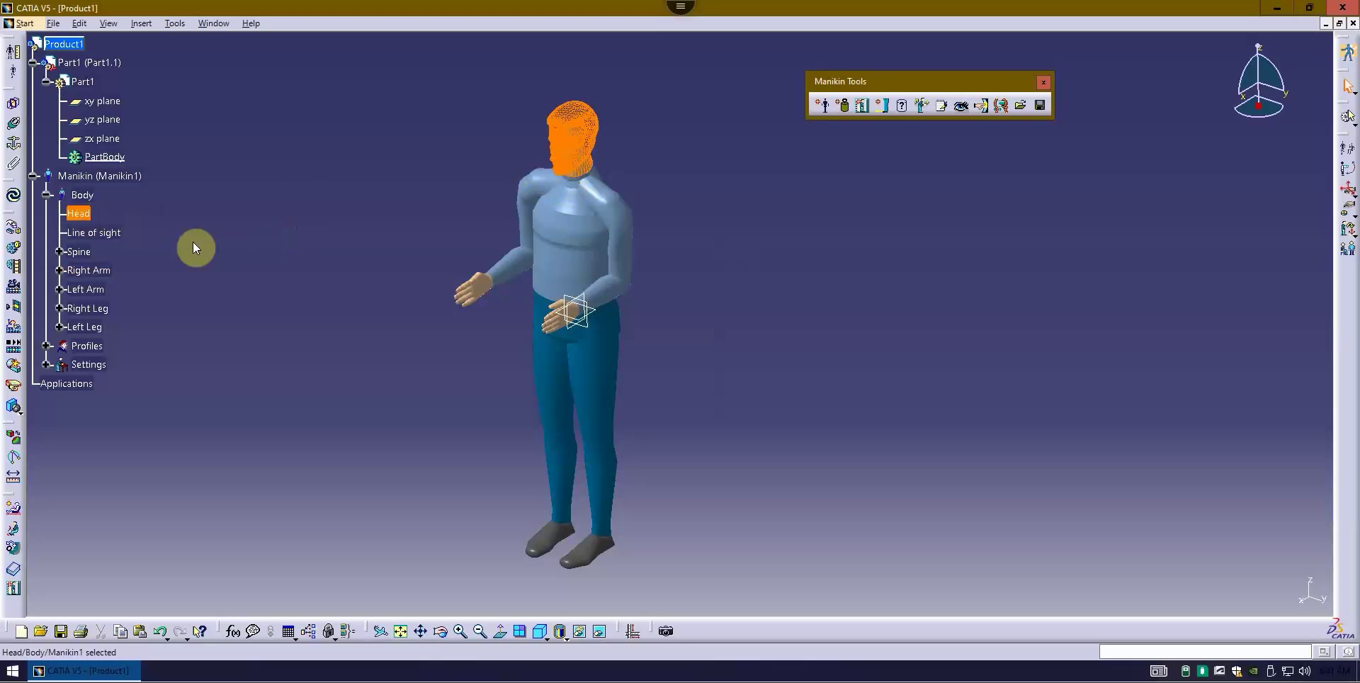
pyautogui.click(113, 234)
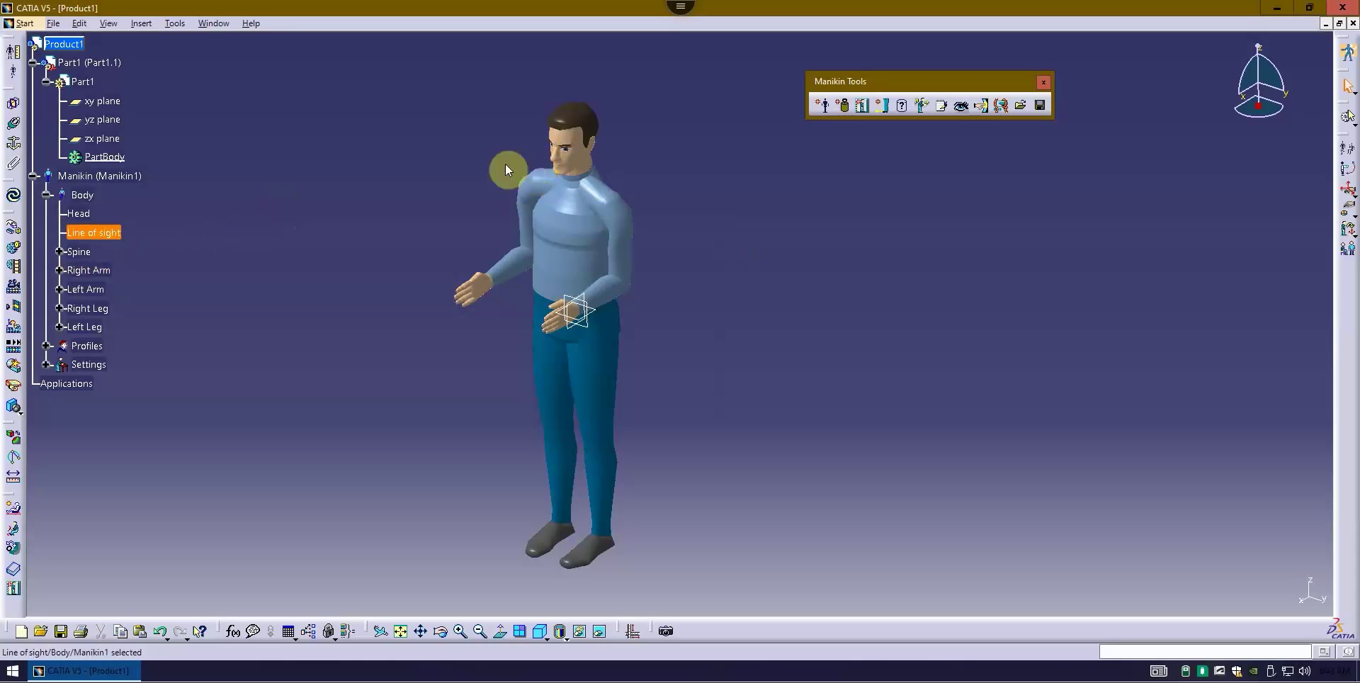
pyautogui.click(76, 251)
pyautogui.click(60, 251)
pyautogui.click(106, 274)
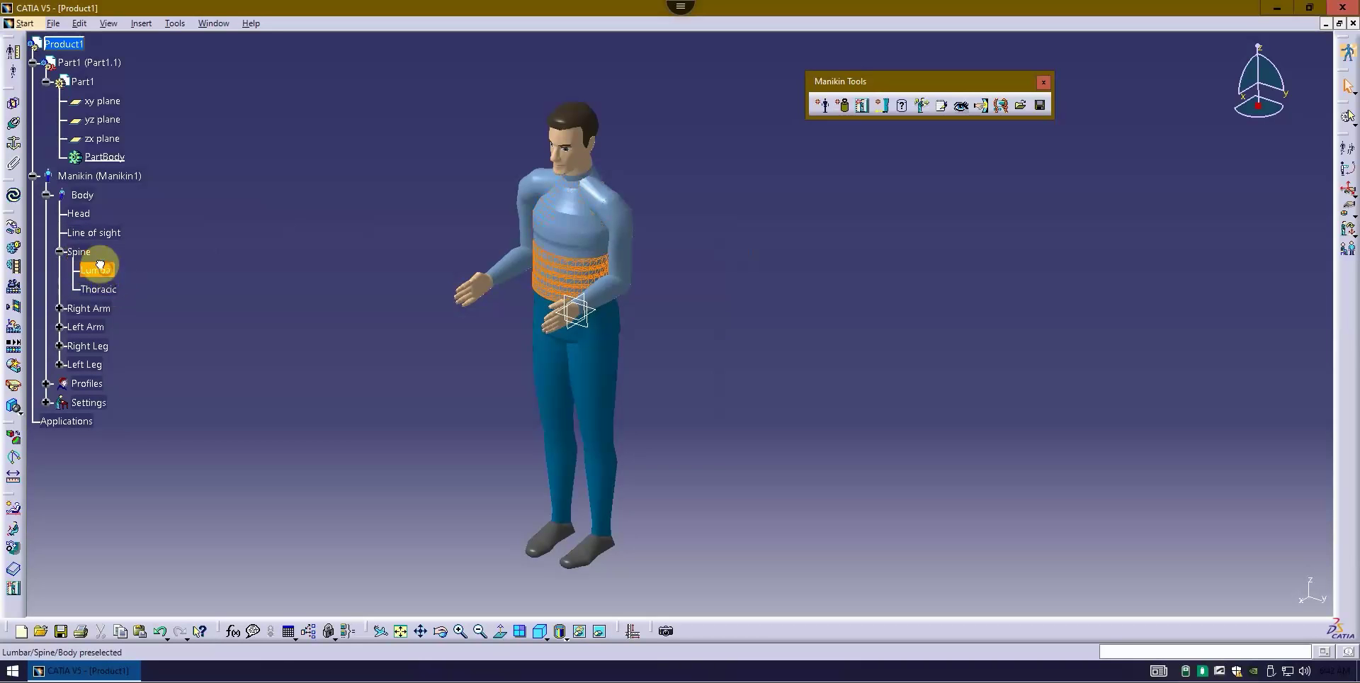
pyautogui.click(114, 289)
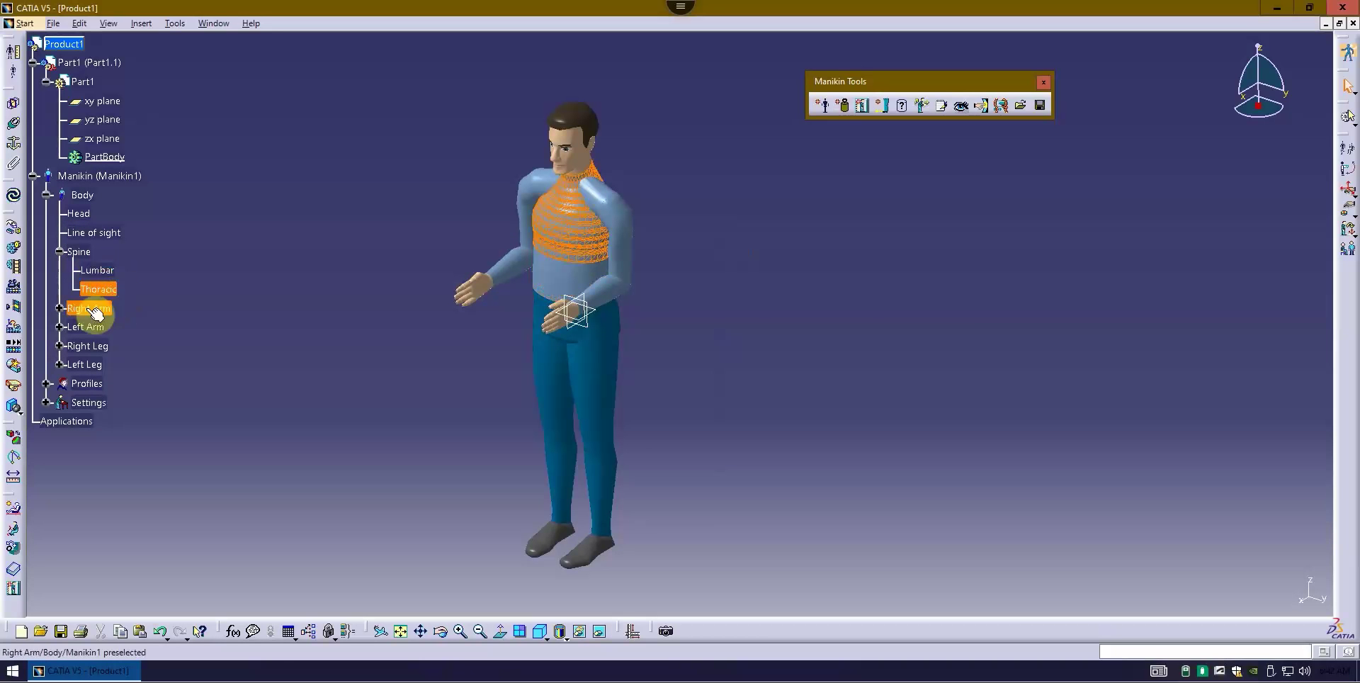
# - Expand Right Arm, inspect its clavicle, upper arm, forearm and hand, then expand Right Leg
pyautogui.click(59, 309)
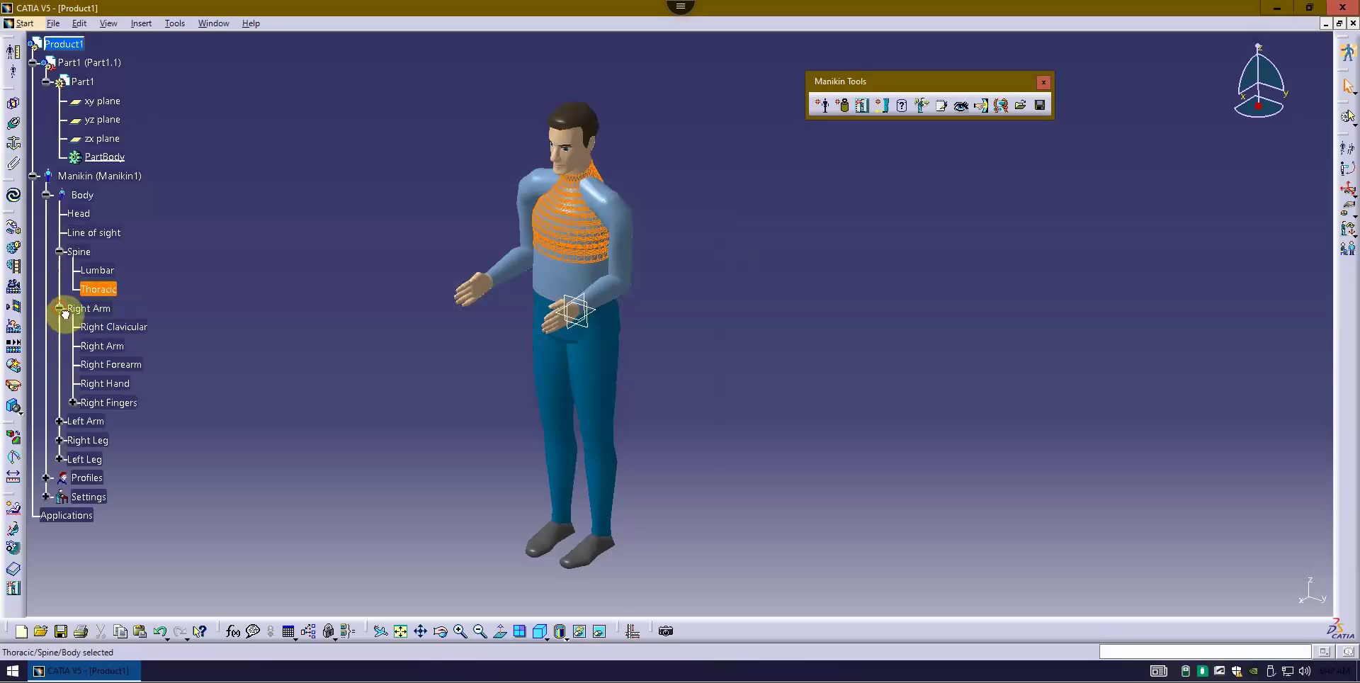
pyautogui.click(124, 364)
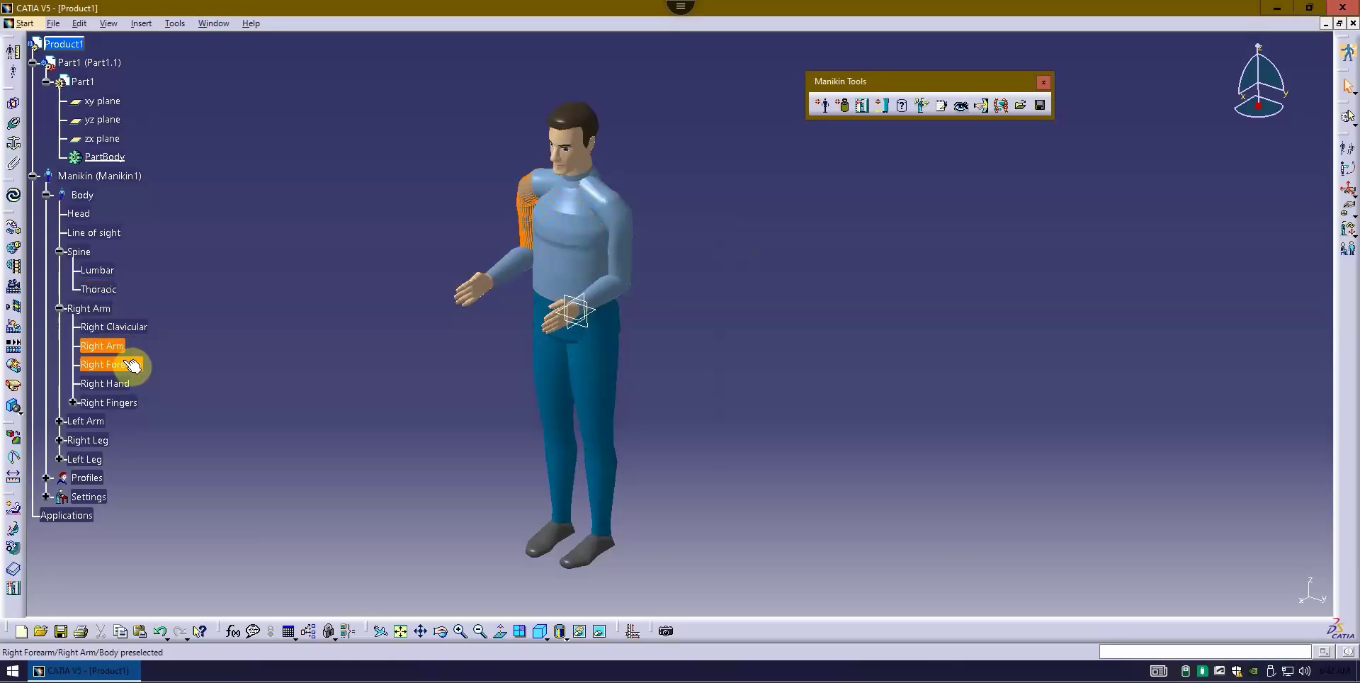
pyautogui.click(130, 385)
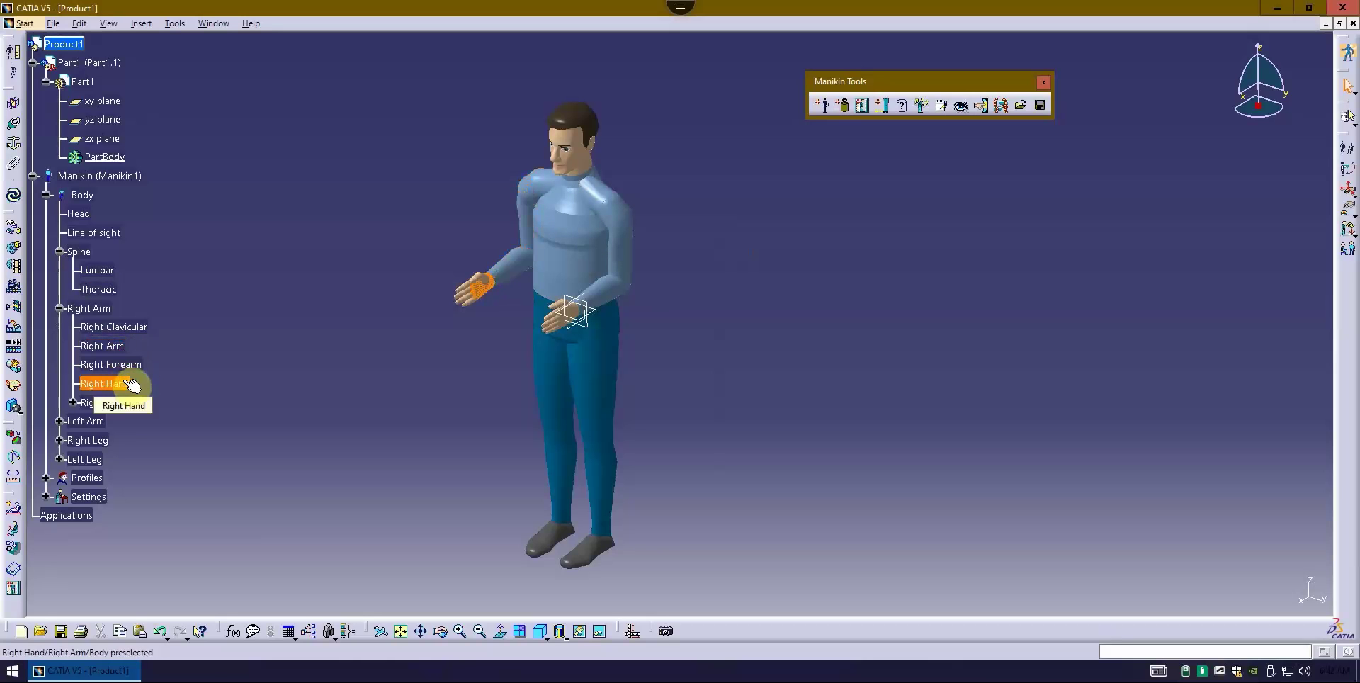
pyautogui.click(128, 331)
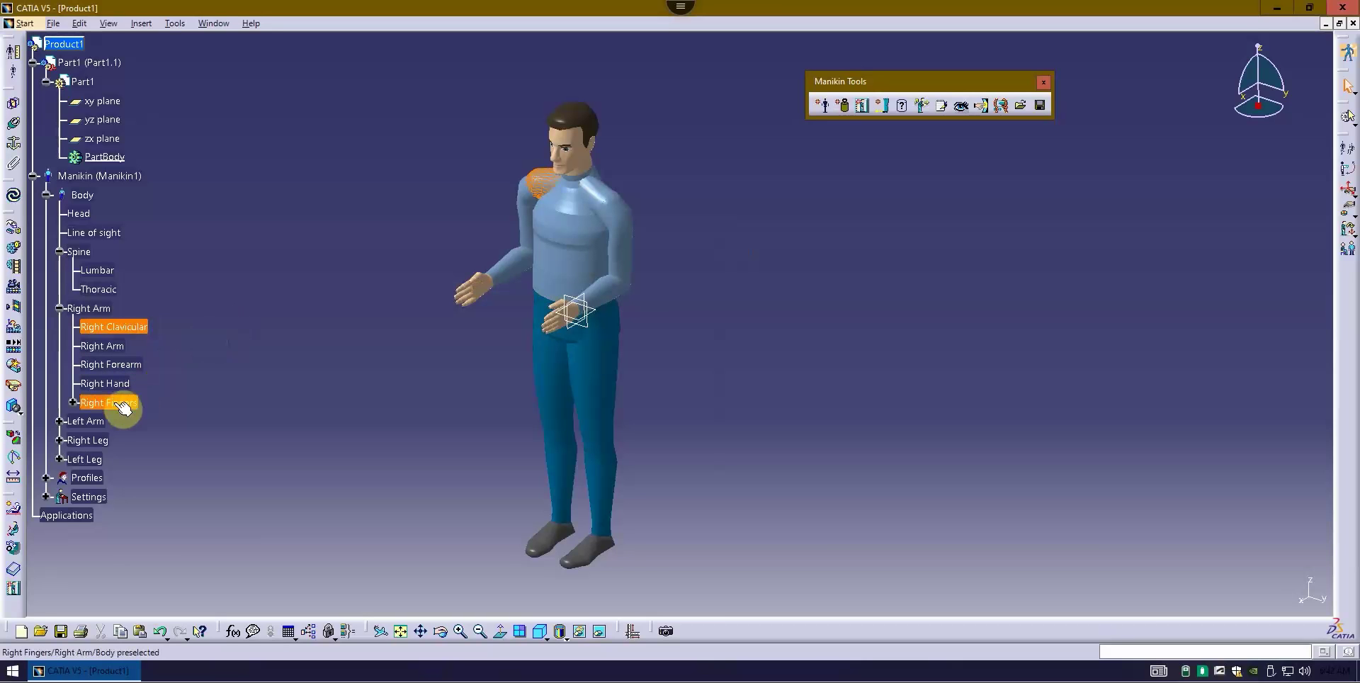
pyautogui.click(72, 401)
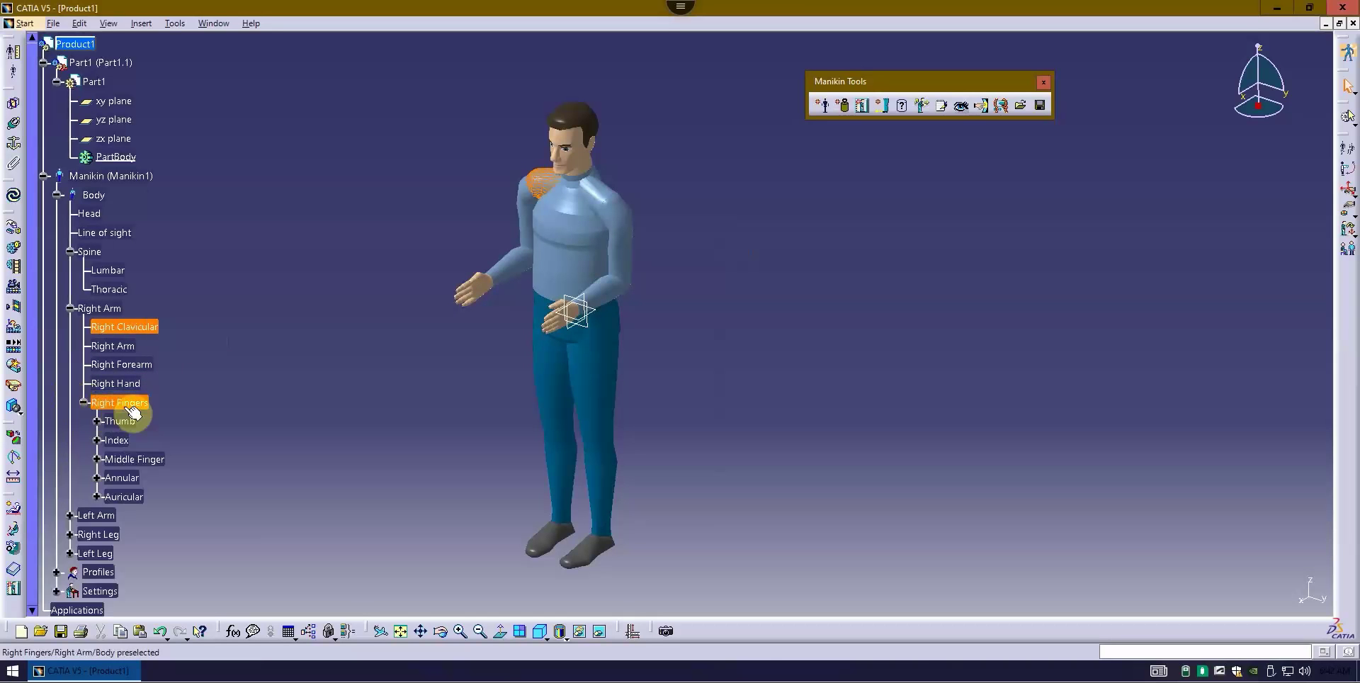
pyautogui.click(84, 401)
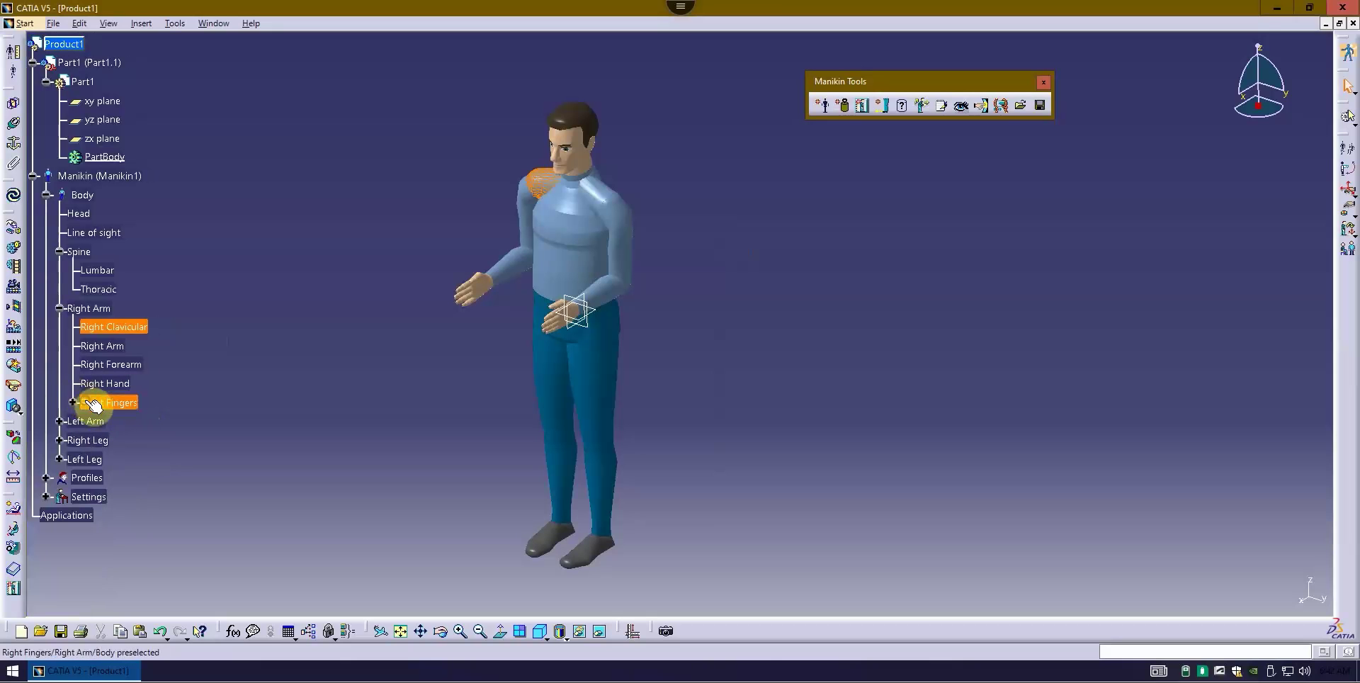
pyautogui.click(122, 347)
pyautogui.click(126, 366)
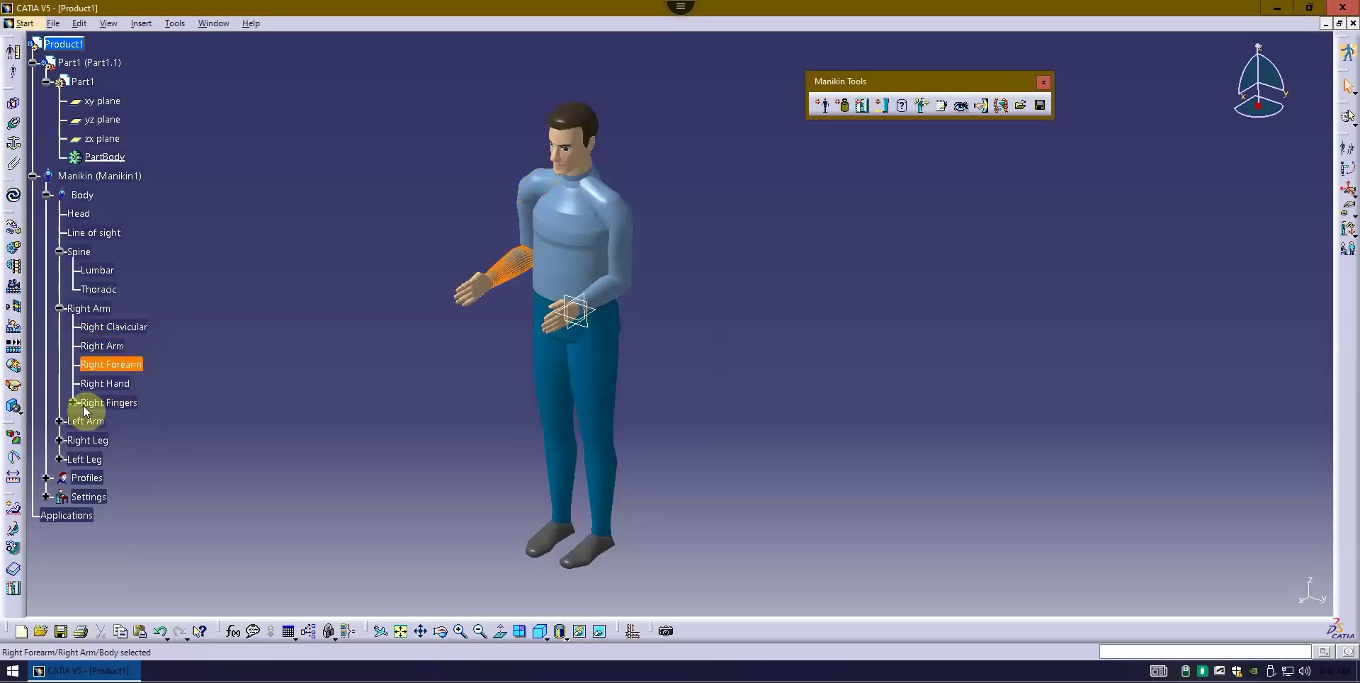
pyautogui.click(60, 440)
# - Inspect the right thigh, lower leg, foot and toes, then collapse Right Leg
pyautogui.scroll(-2, 132, 423)
pyautogui.click(131, 401)
pyautogui.click(135, 424)
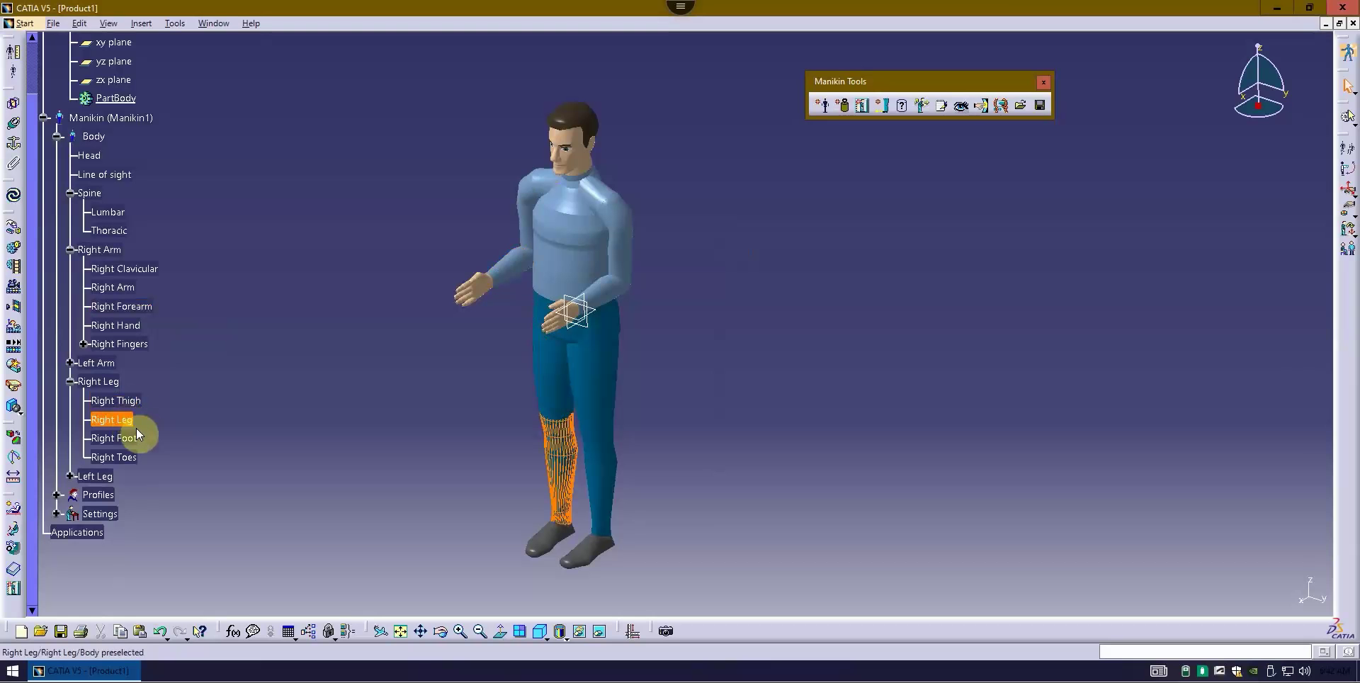
pyautogui.click(138, 439)
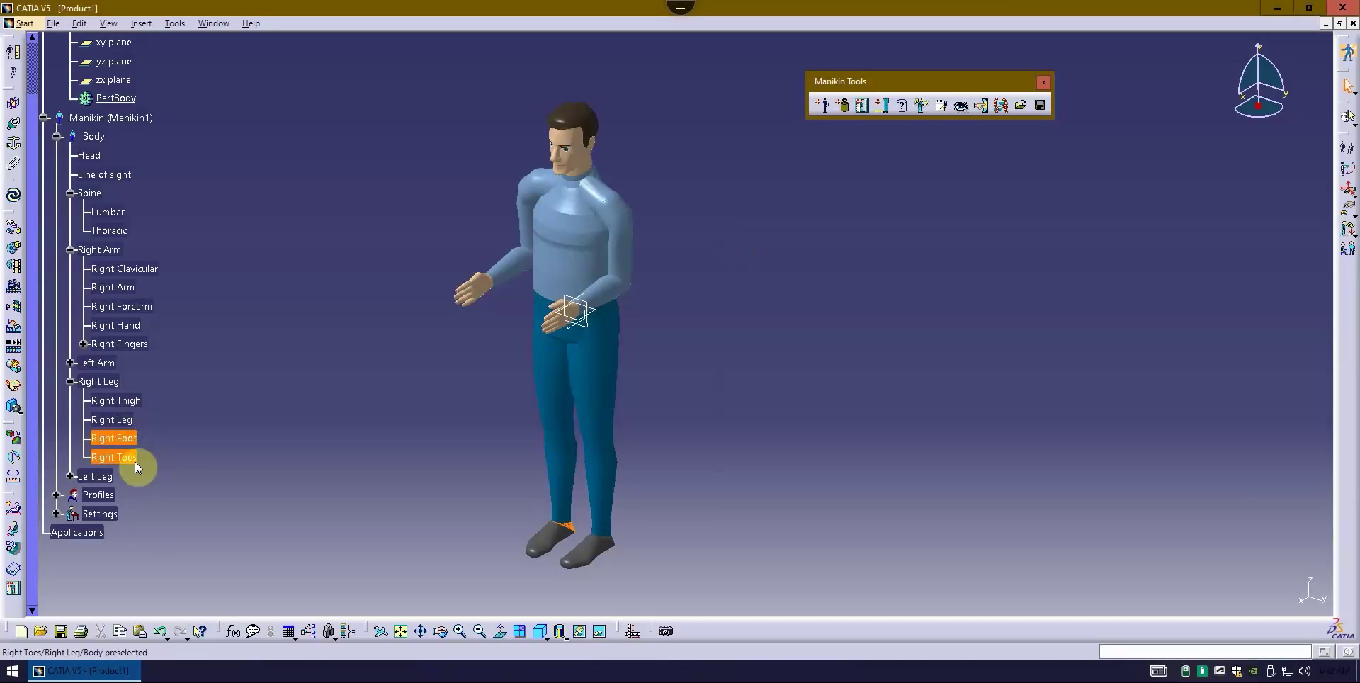
pyautogui.click(139, 462)
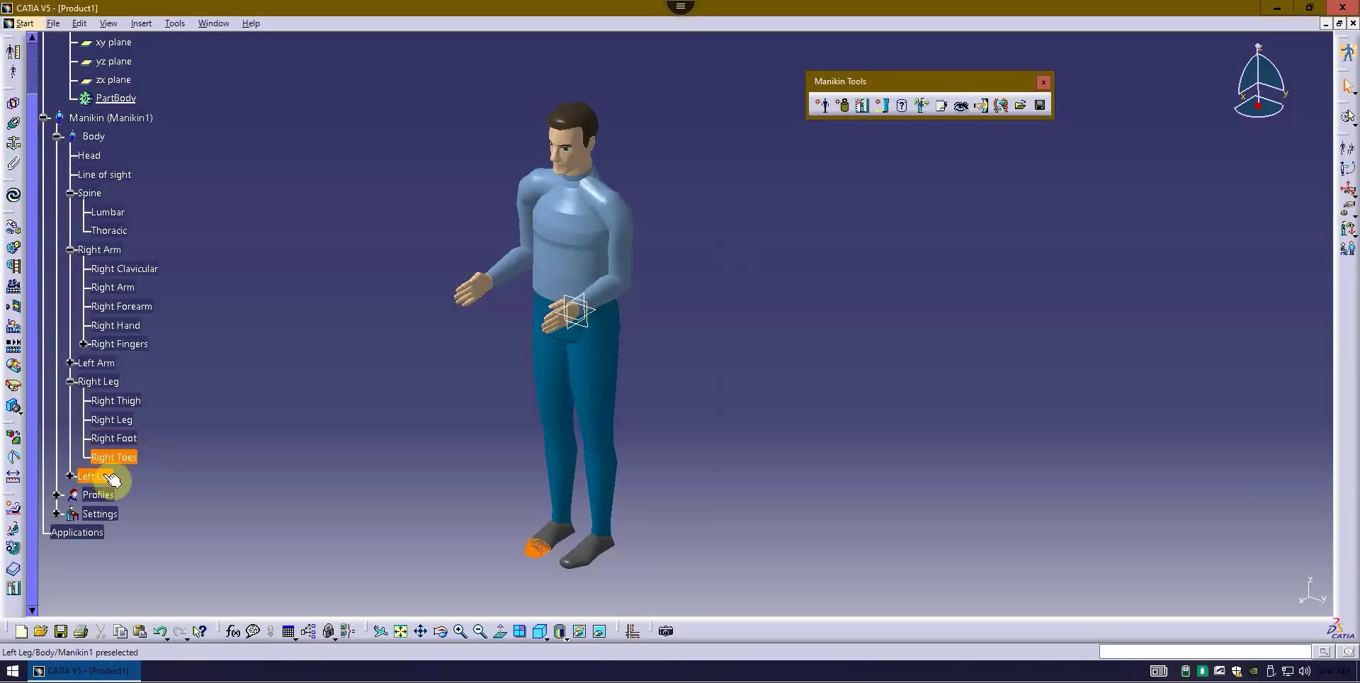
pyautogui.click(72, 381)
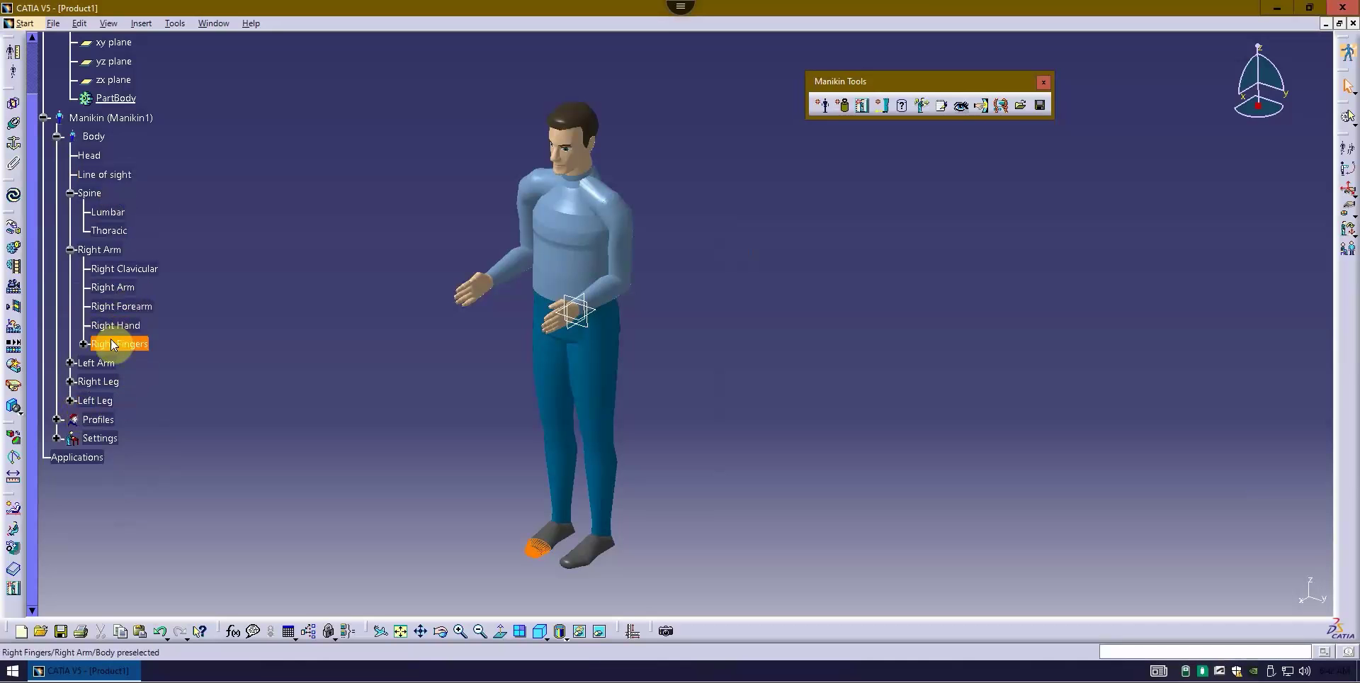
# - Expand and collapse Profiles and Settings, then collapse the Body branch
pyautogui.click(56, 420)
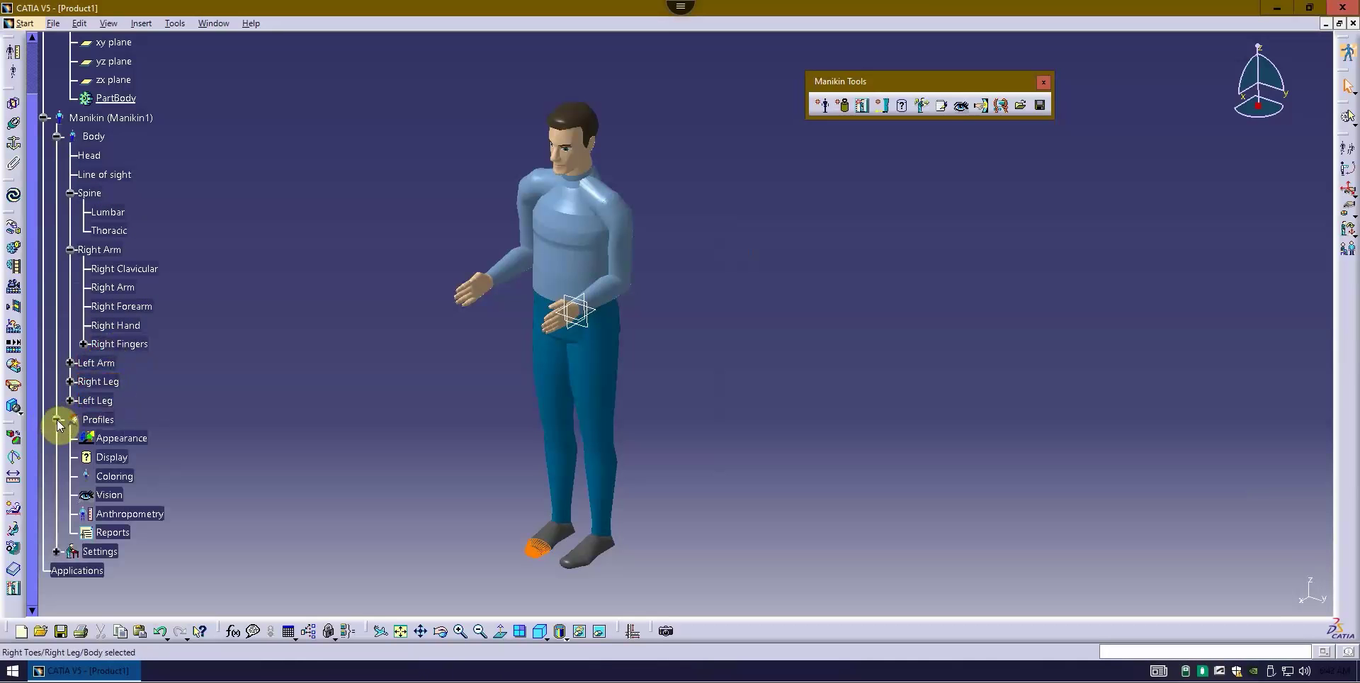
pyautogui.click(56, 419)
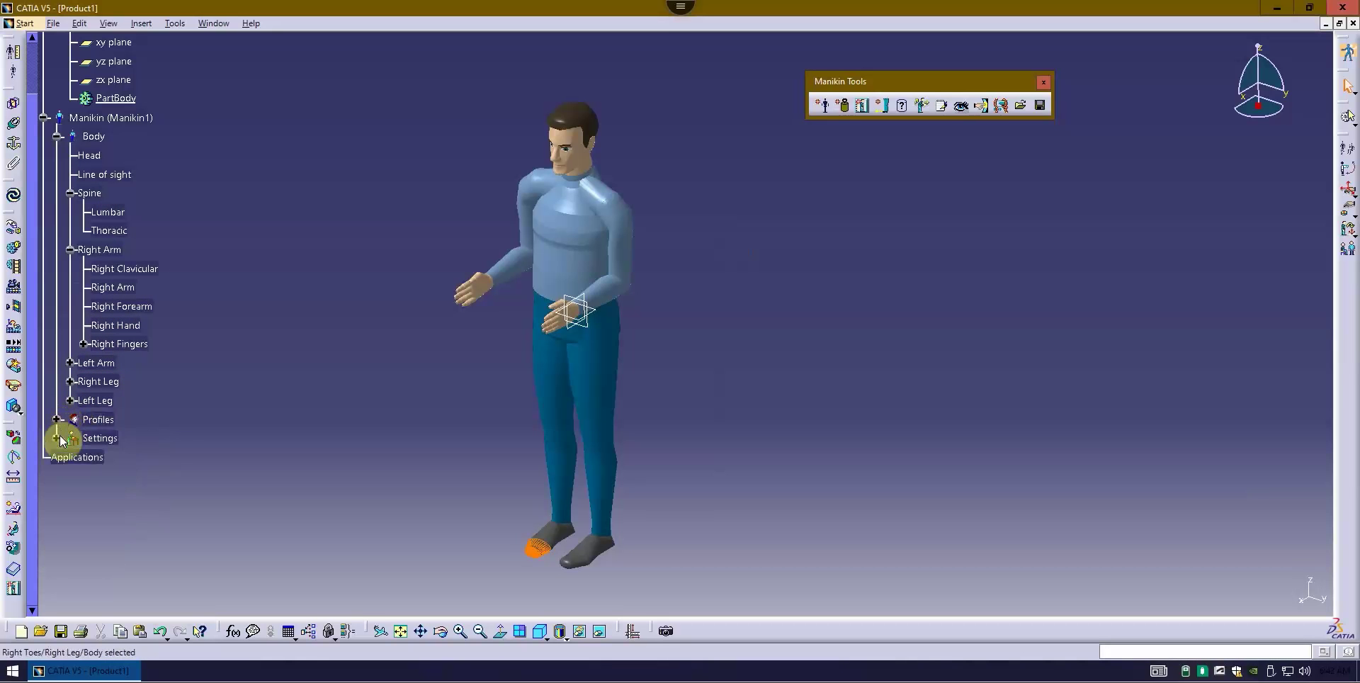
pyautogui.click(57, 438)
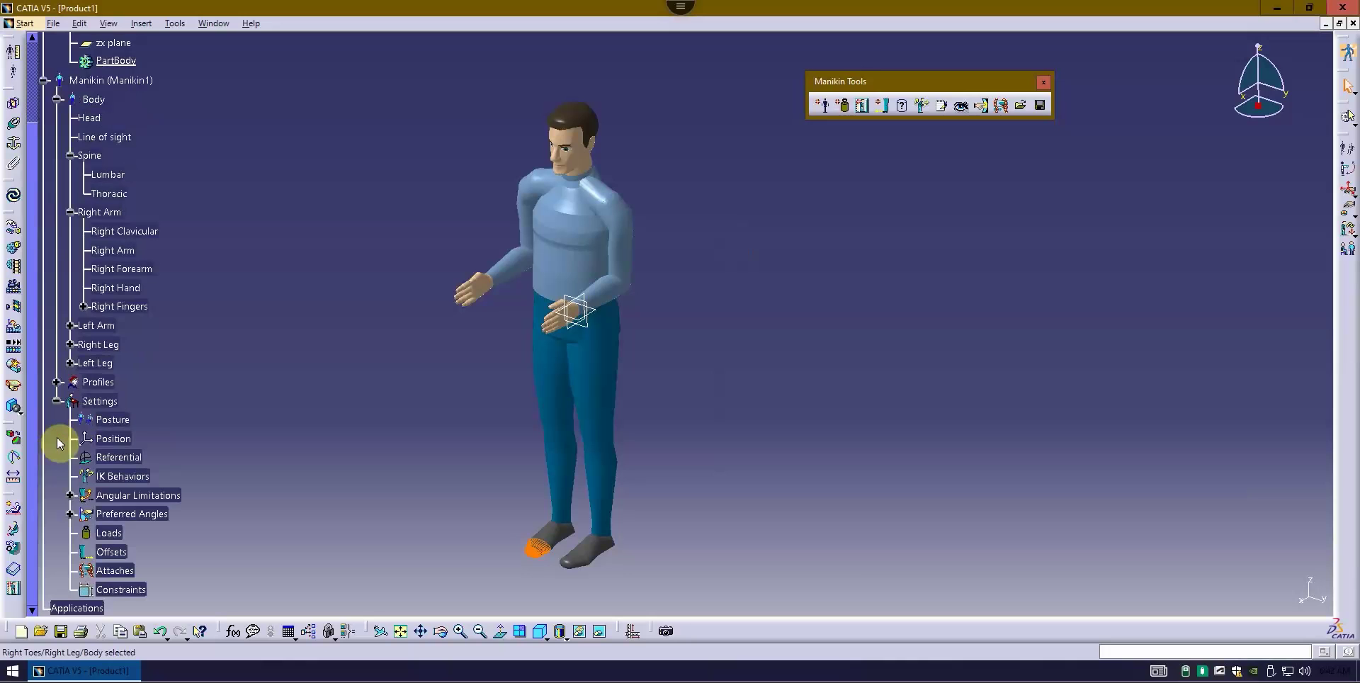
pyautogui.click(56, 401)
pyautogui.click(57, 99)
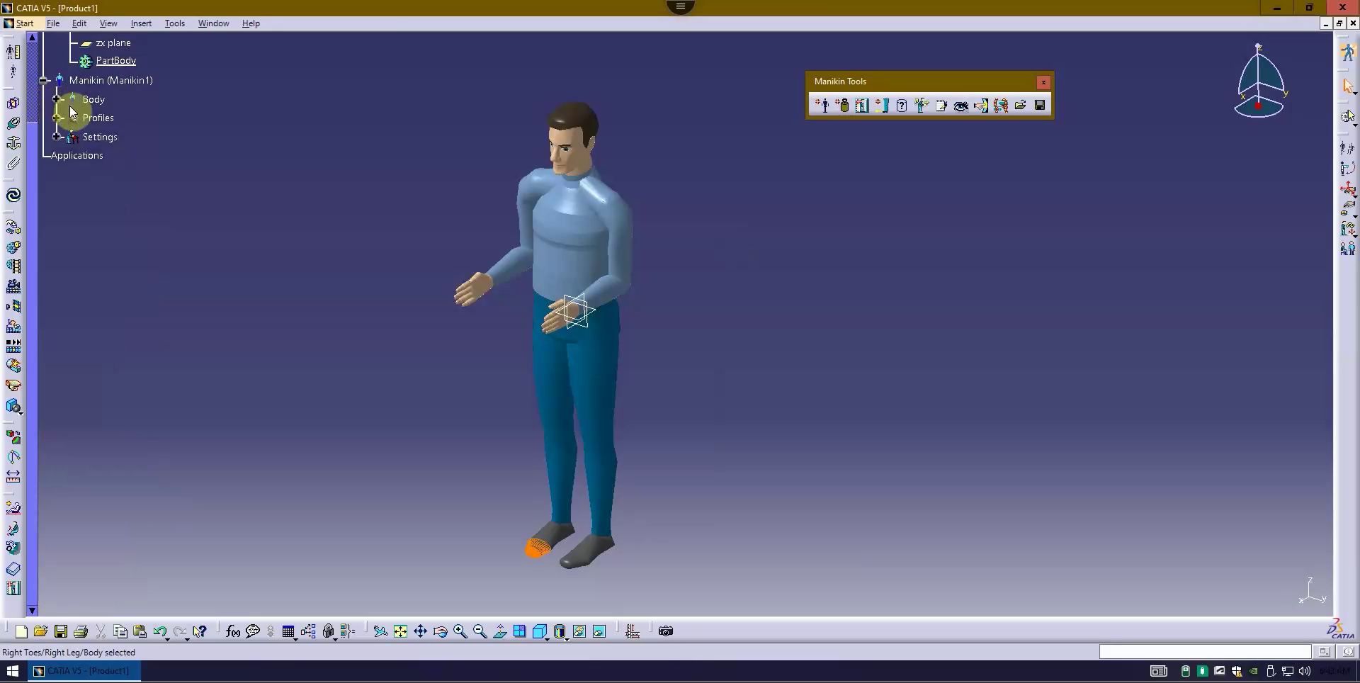
# - Deselect everything, move the Manikin Tools and Manikin Posture toolbars aside, and launch Posture Editor
pyautogui.click(956, 439)
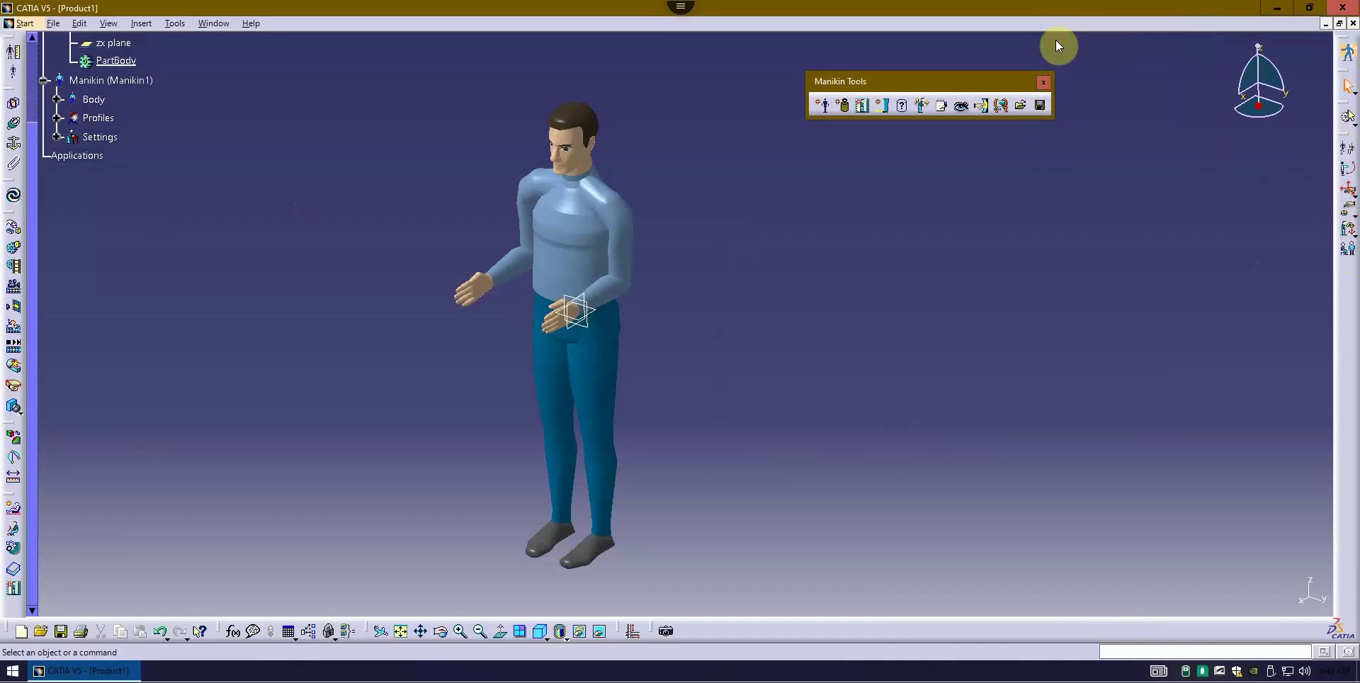
pyautogui.moveTo(1057, 43); pyautogui.dragTo(1076, 132)
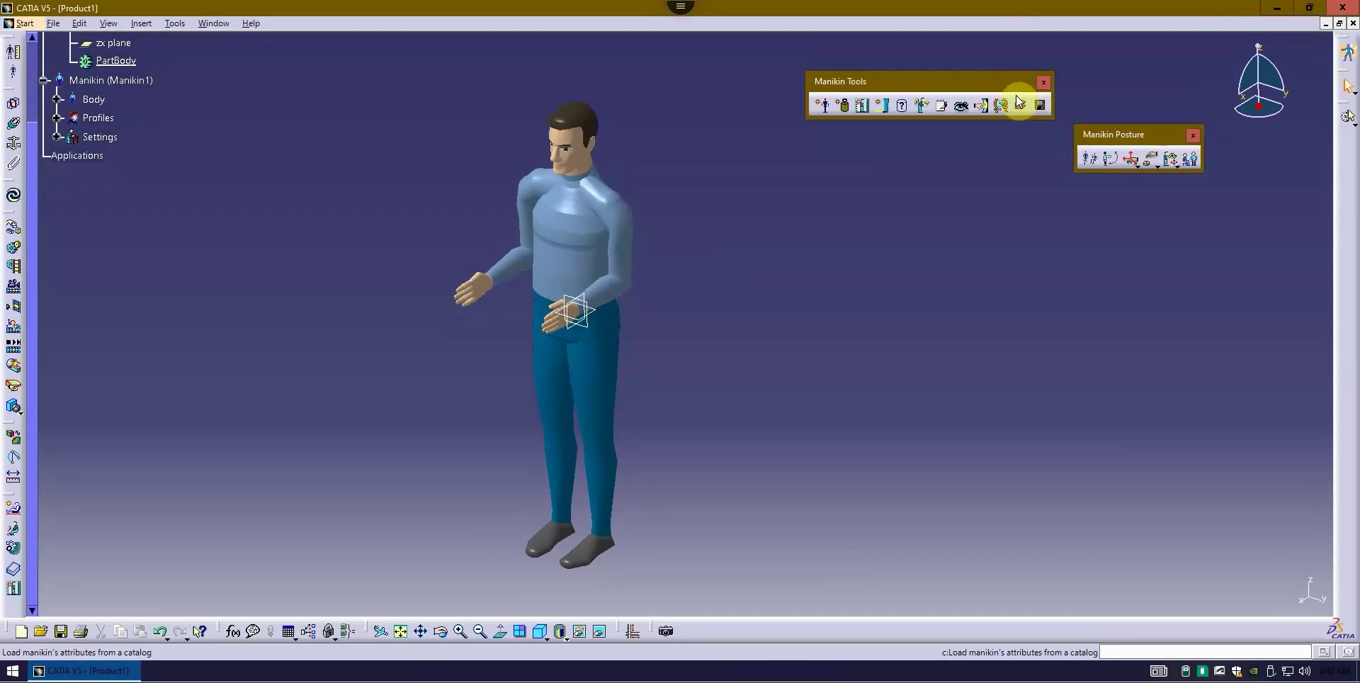
pyautogui.moveTo(993, 87); pyautogui.dragTo(920, 67)
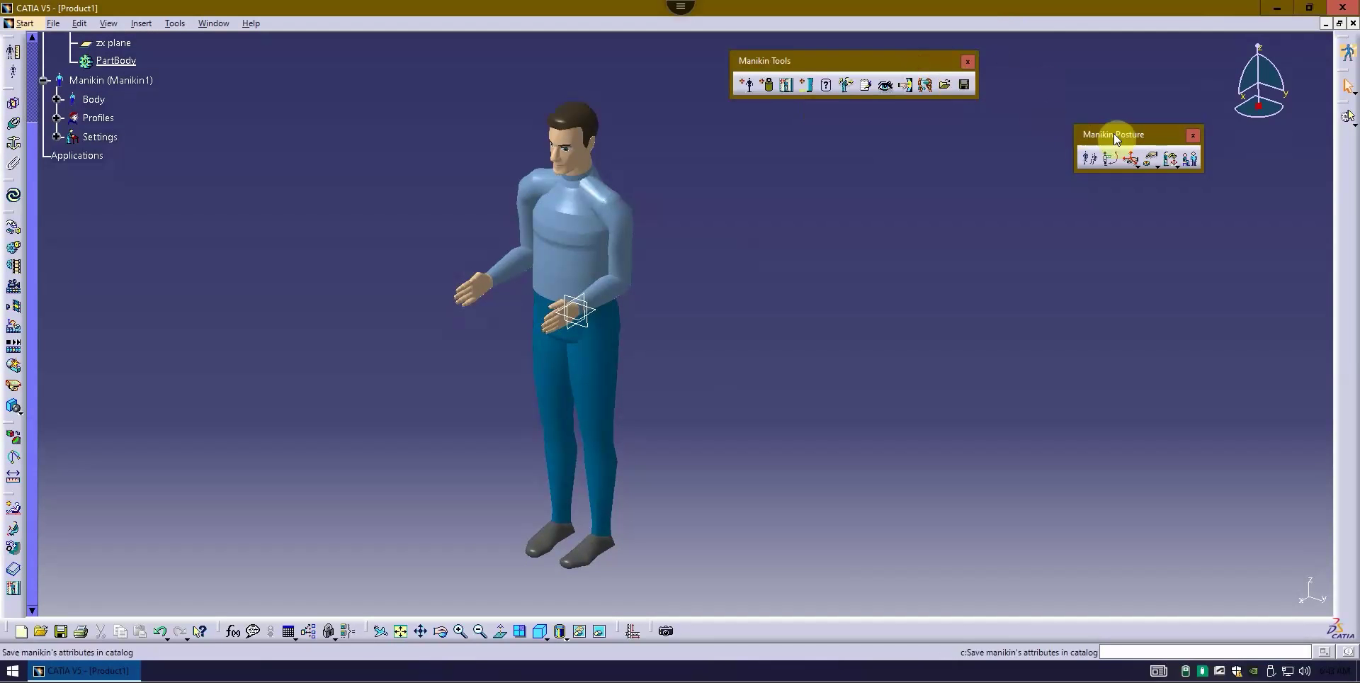
pyautogui.moveTo(1113, 133); pyautogui.dragTo(1069, 72)
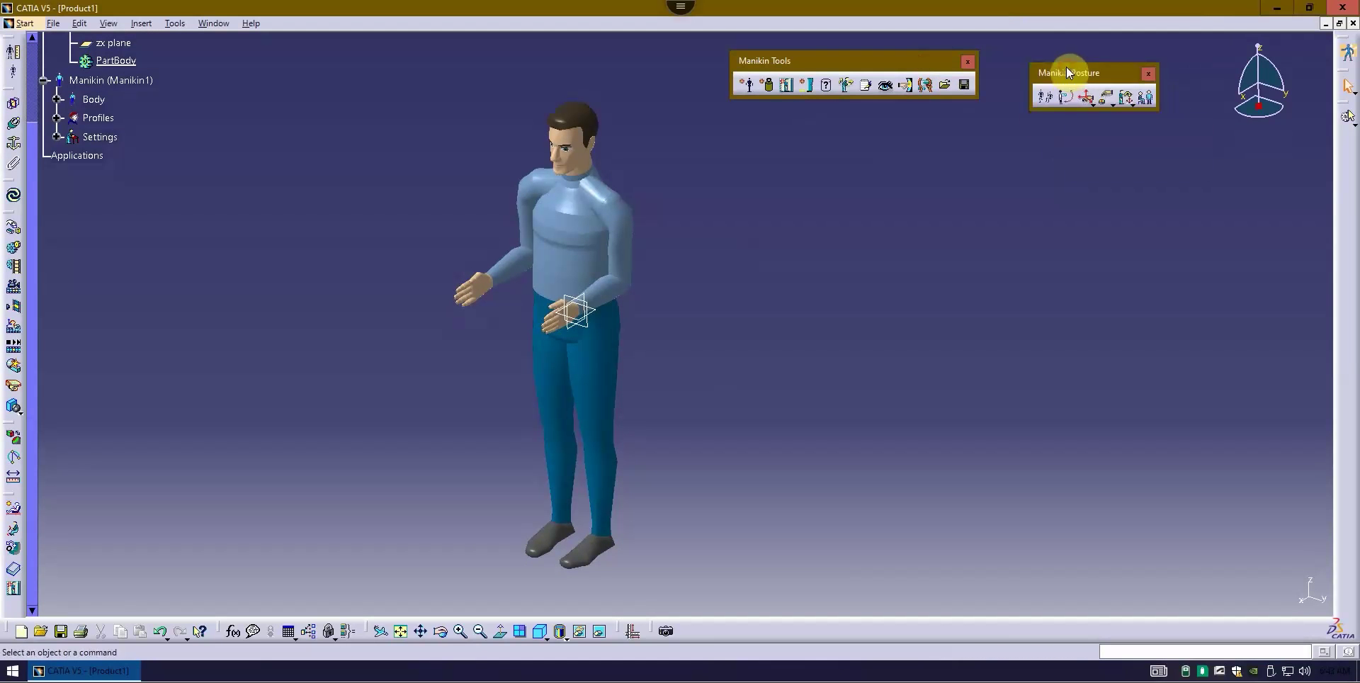
pyautogui.click(1043, 98)
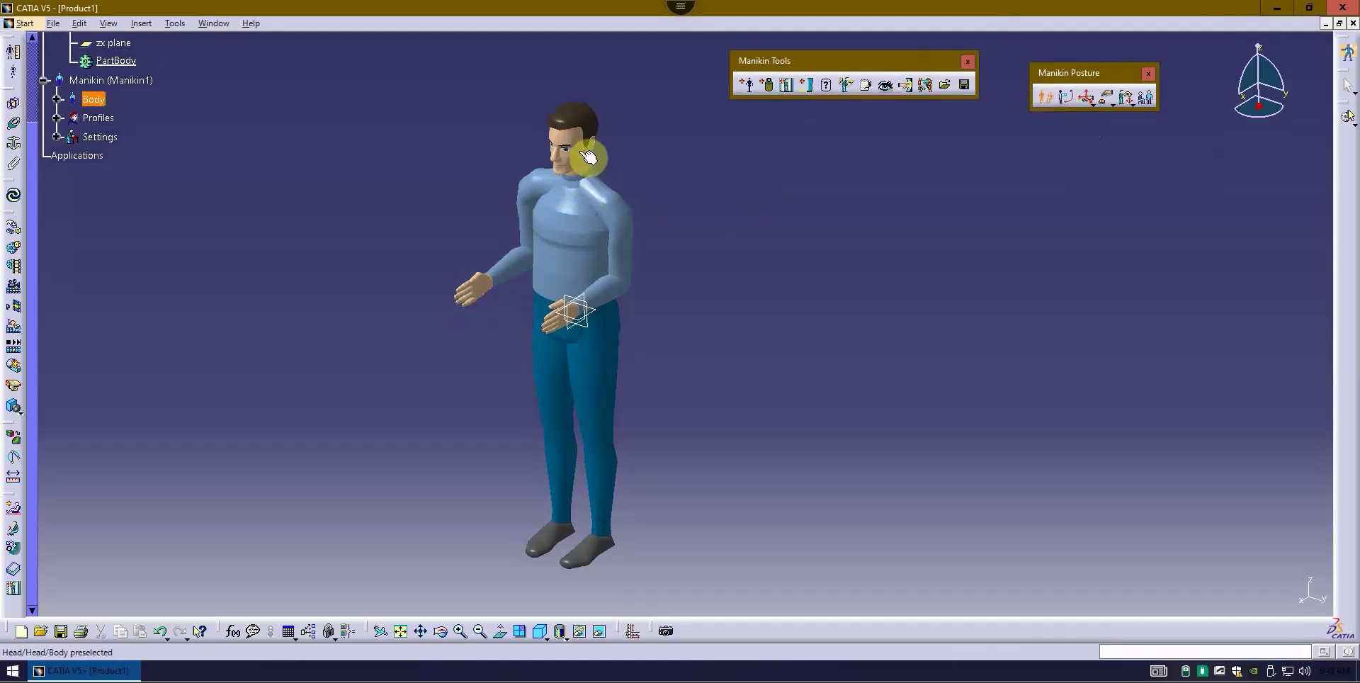
pyautogui.scroll(1, 211, 173)
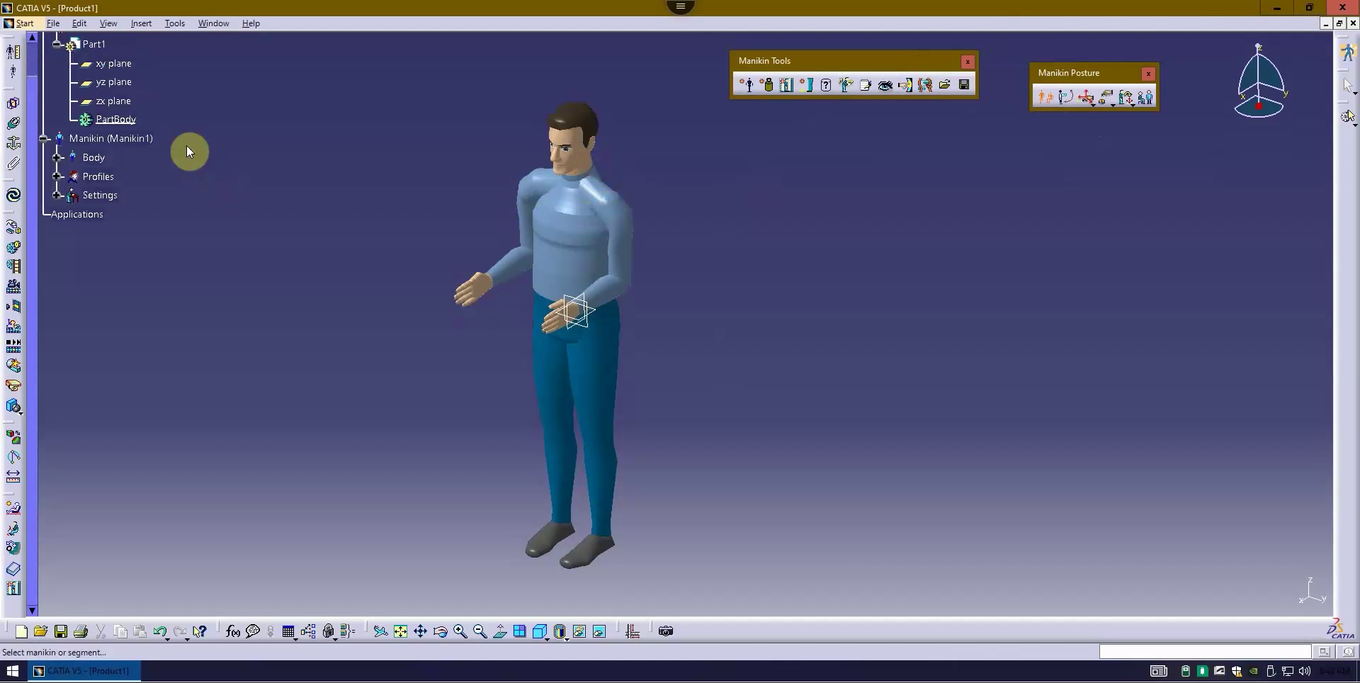
# - Edit Manikin1's right arm posture and flex it forward to 7.183 degrees
pyautogui.click(145, 142)
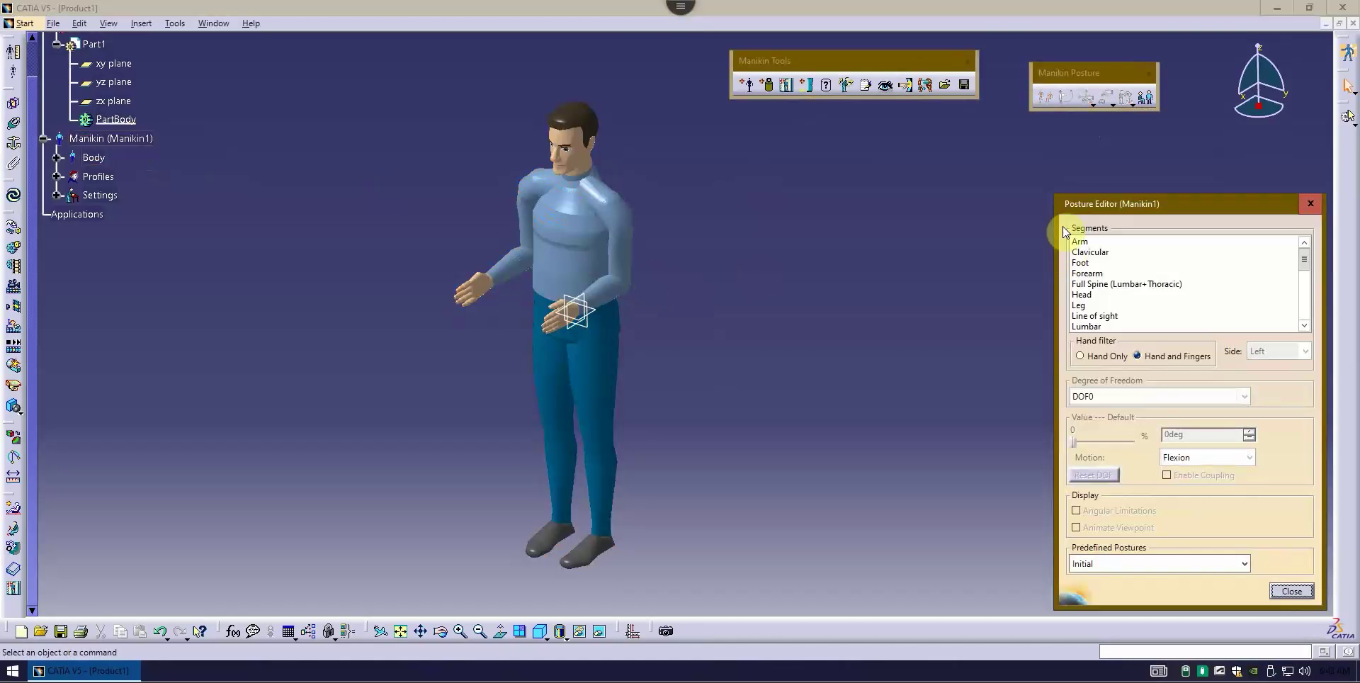
pyautogui.moveTo(1124, 207); pyautogui.dragTo(927, 183)
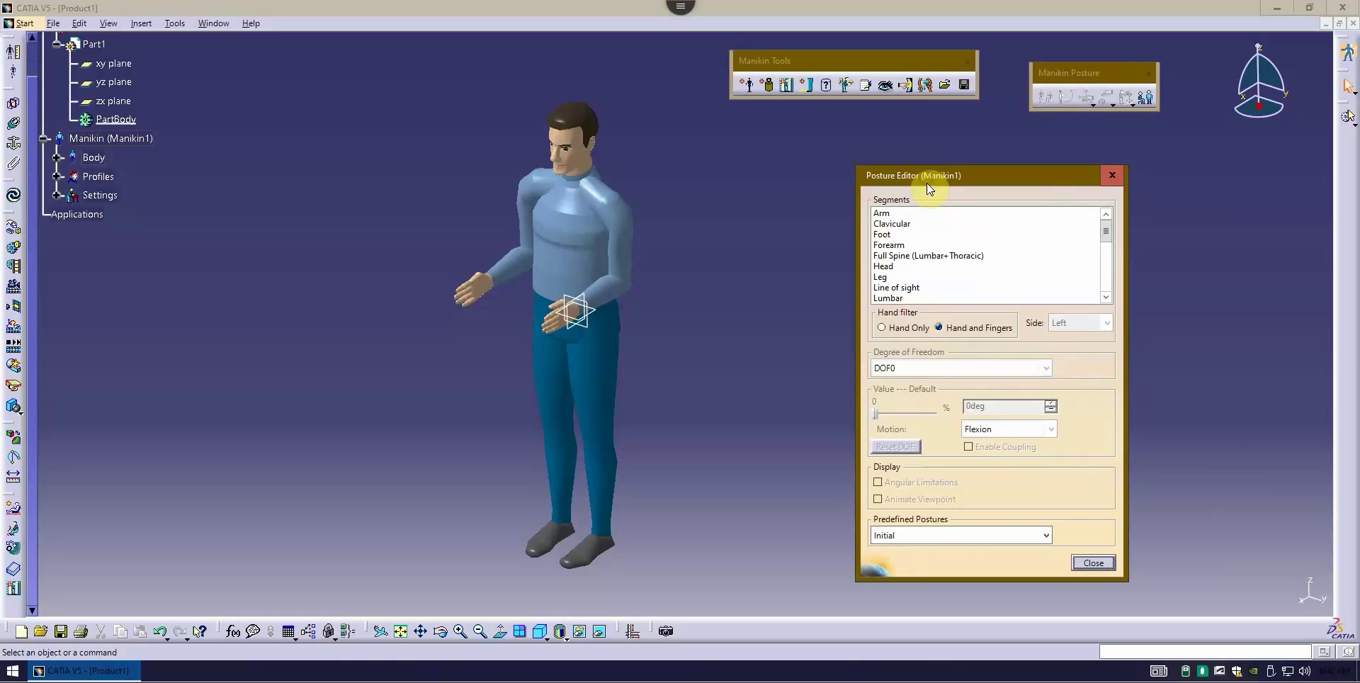
pyautogui.click(887, 214)
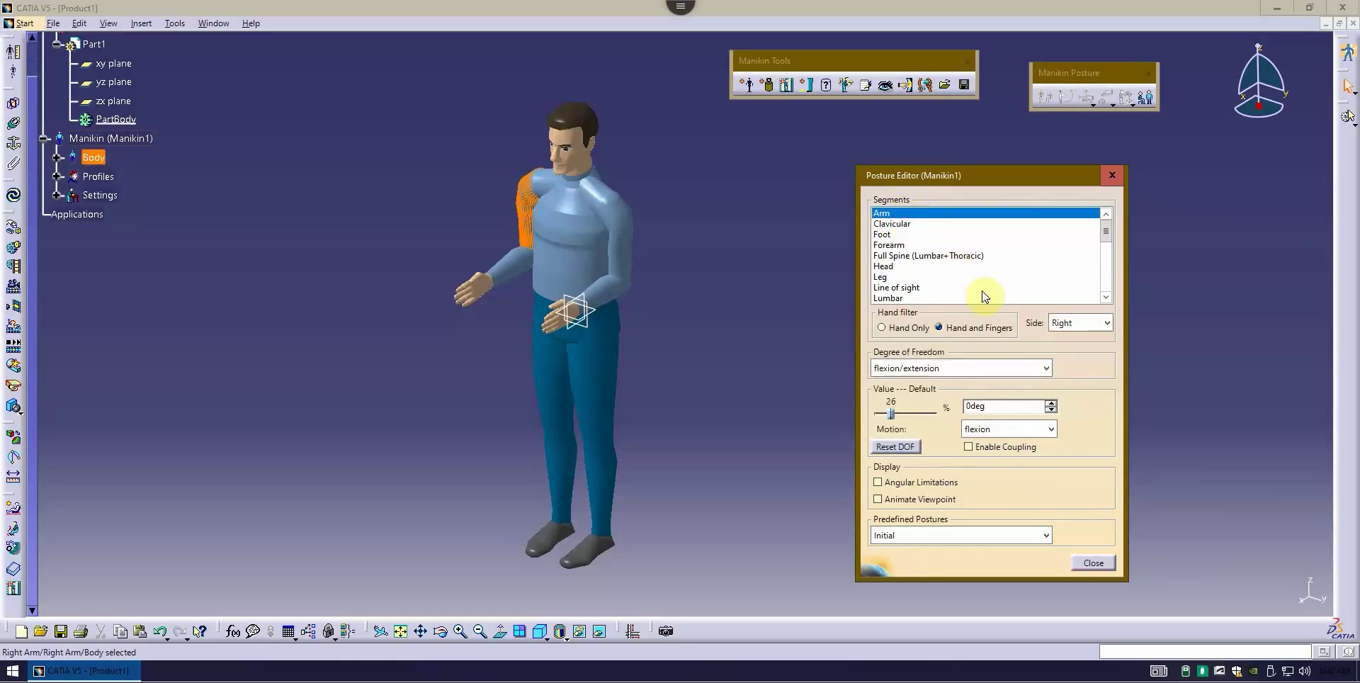
pyautogui.click(1081, 323)
pyautogui.click(1077, 322)
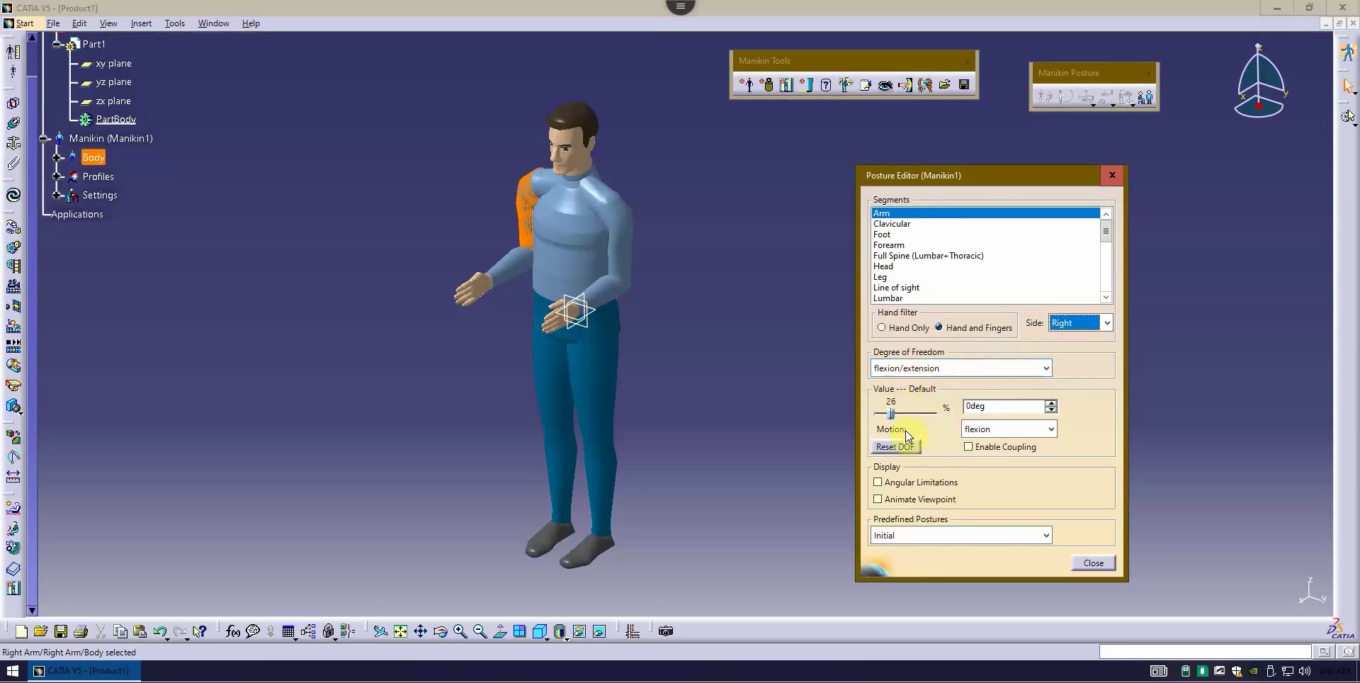
pyautogui.moveTo(894, 414)
pyautogui.mouseDown()
pyautogui.moveTo(913, 411)
pyautogui.moveTo(892, 411)
pyautogui.mouseUp()
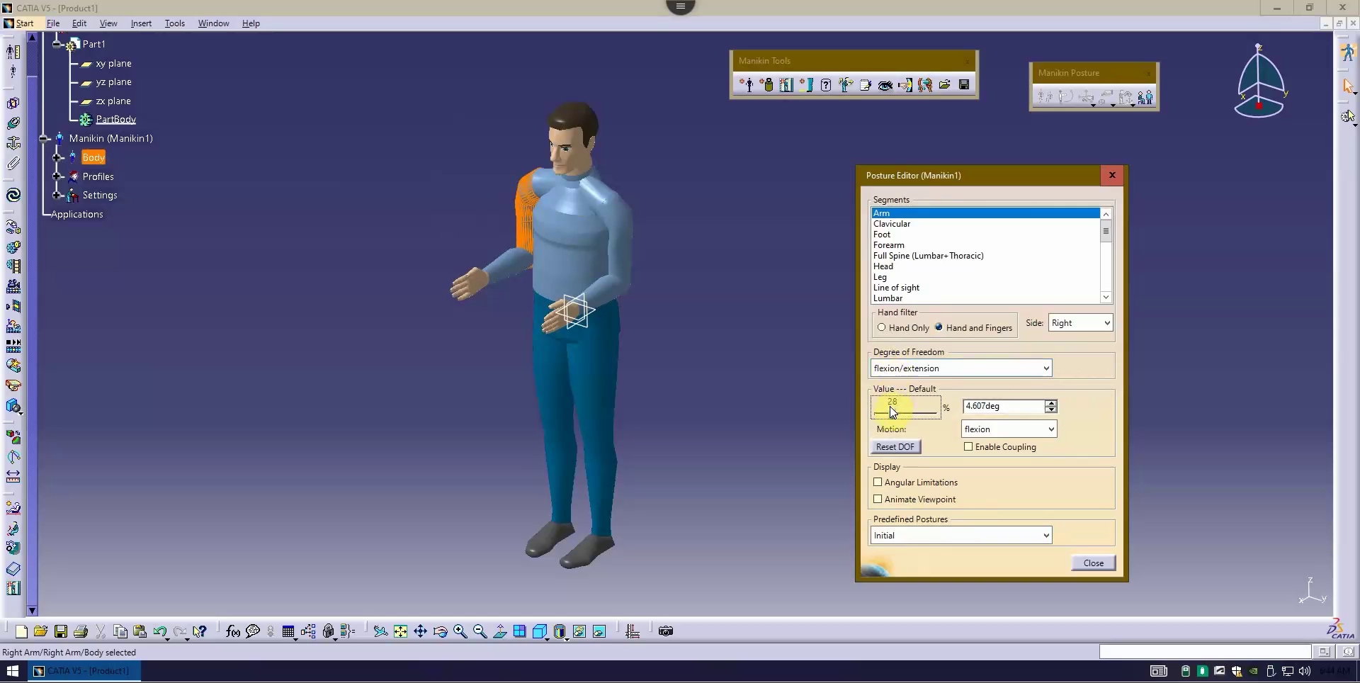
pyautogui.moveTo(887, 411); pyautogui.dragTo(891, 409)
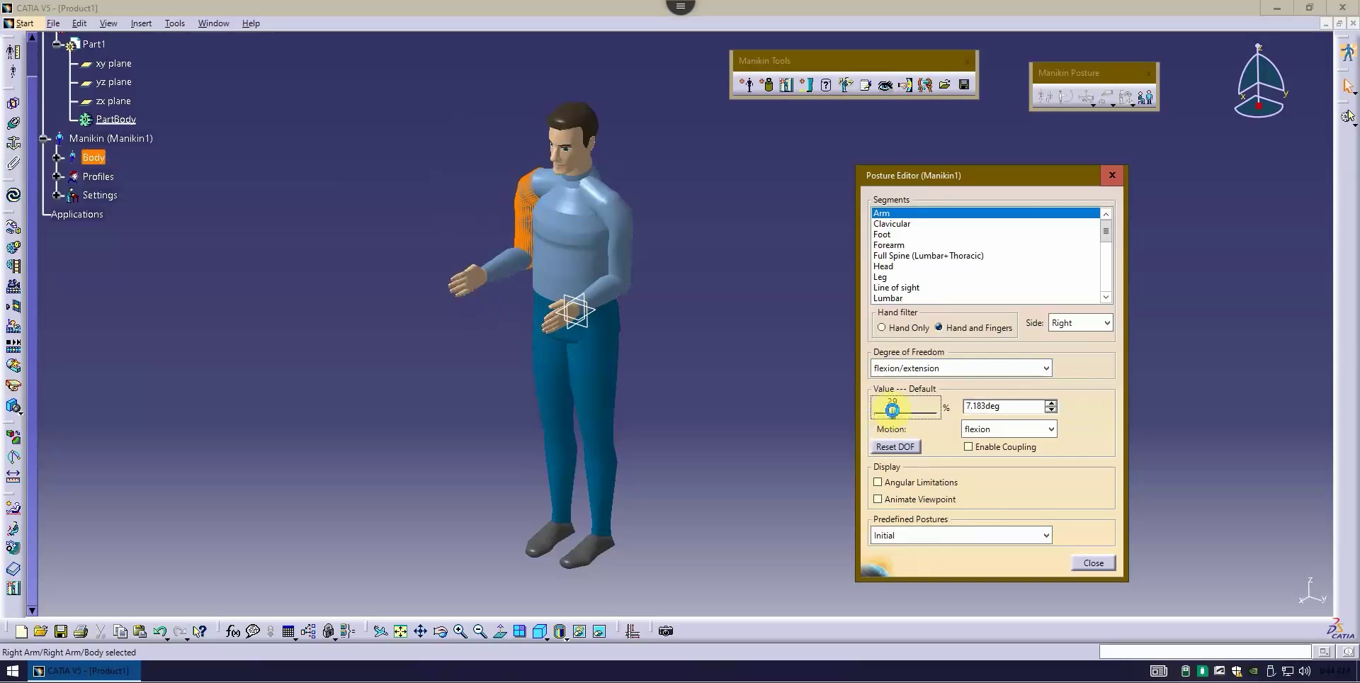
pyautogui.click(918, 371)
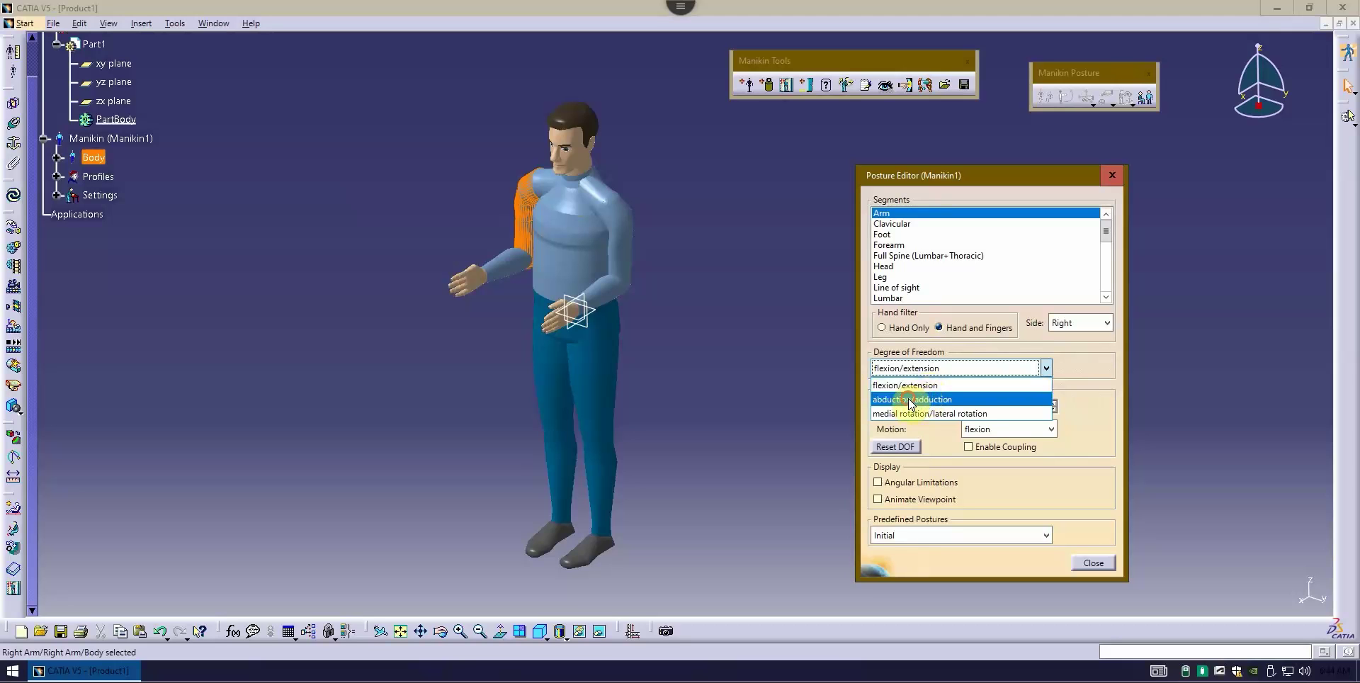
# - Abduct the right arm slightly, then rotate it laterally to -6.849 degrees
pyautogui.click(911, 400)
pyautogui.moveTo(886, 414)
pyautogui.mouseDown()
pyautogui.moveTo(907, 411)
pyautogui.moveTo(885, 411)
pyautogui.mouseUp()
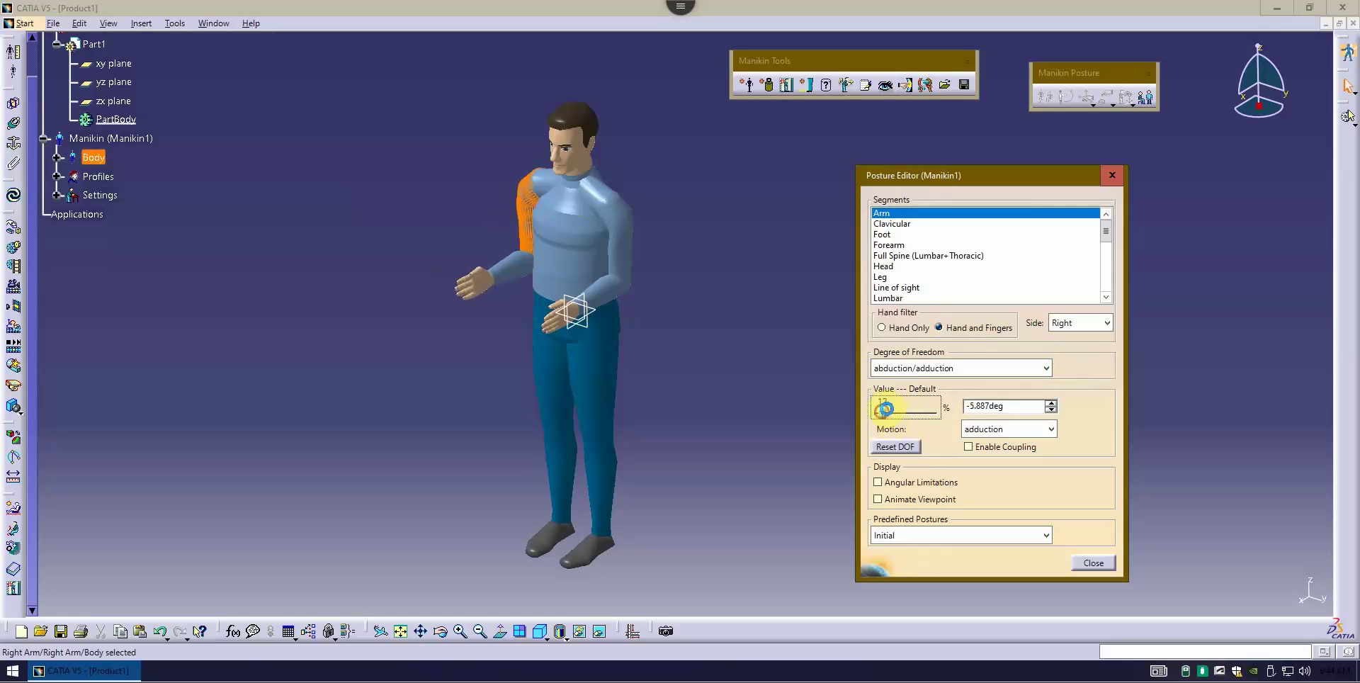
pyautogui.click(907, 368)
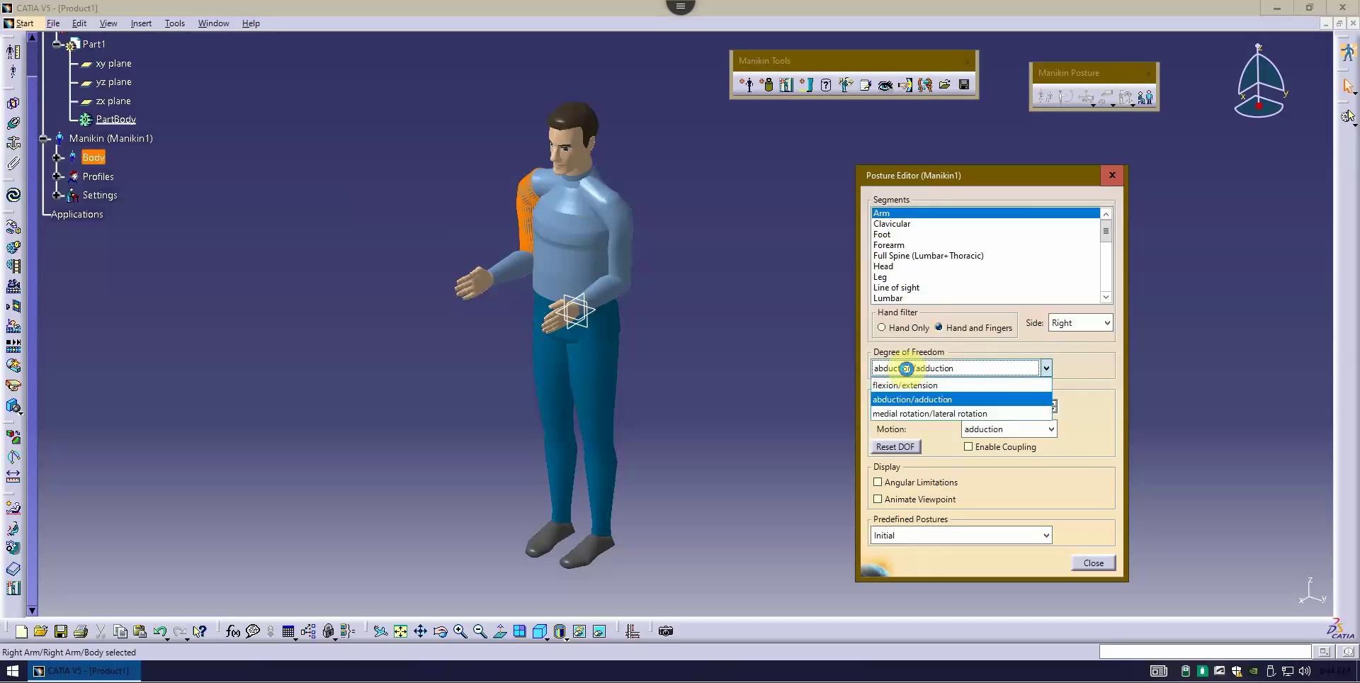
pyautogui.click(908, 413)
pyautogui.click(886, 414)
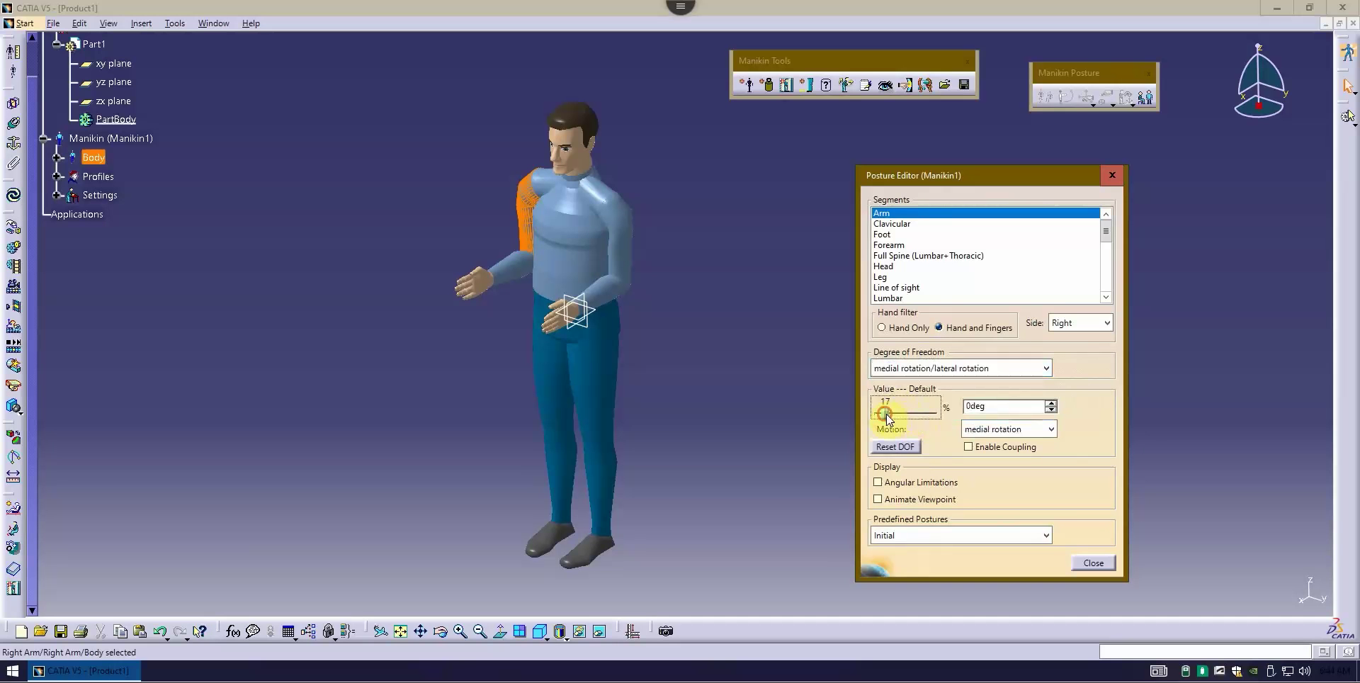
pyautogui.moveTo(887, 414); pyautogui.dragTo(890, 405)
pyautogui.click(916, 371)
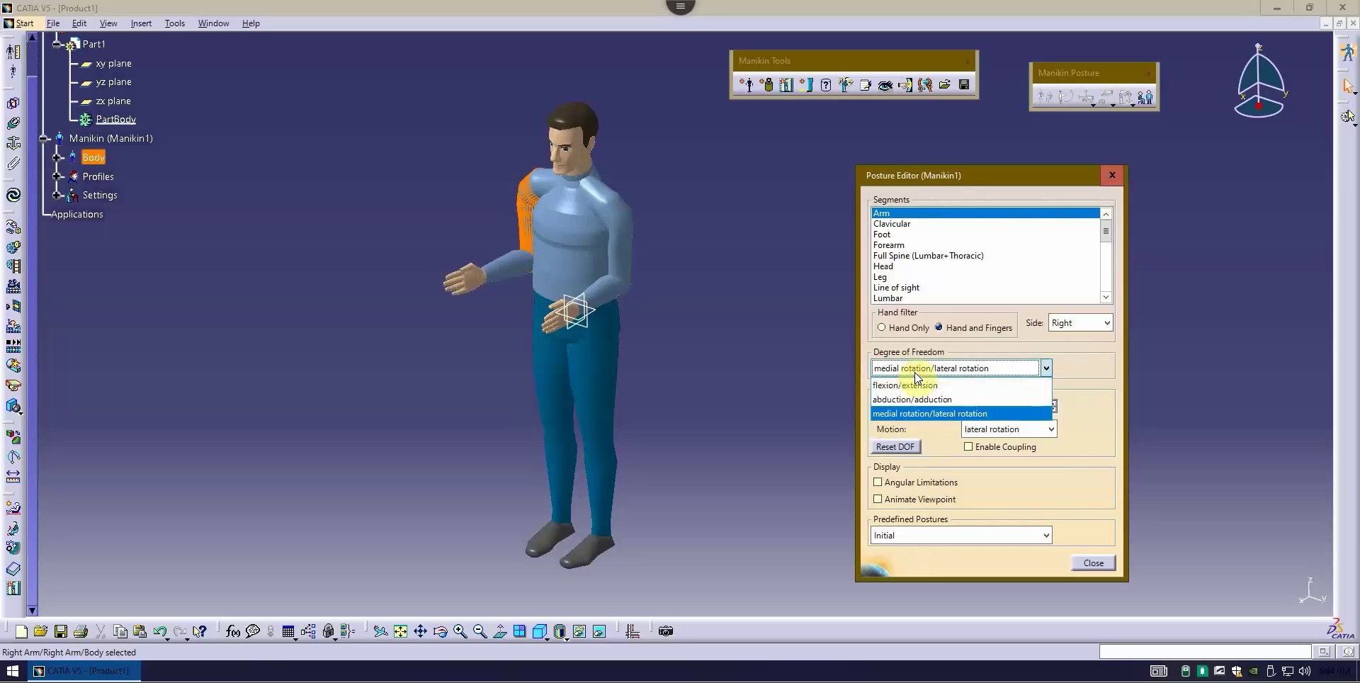
pyautogui.click(915, 373)
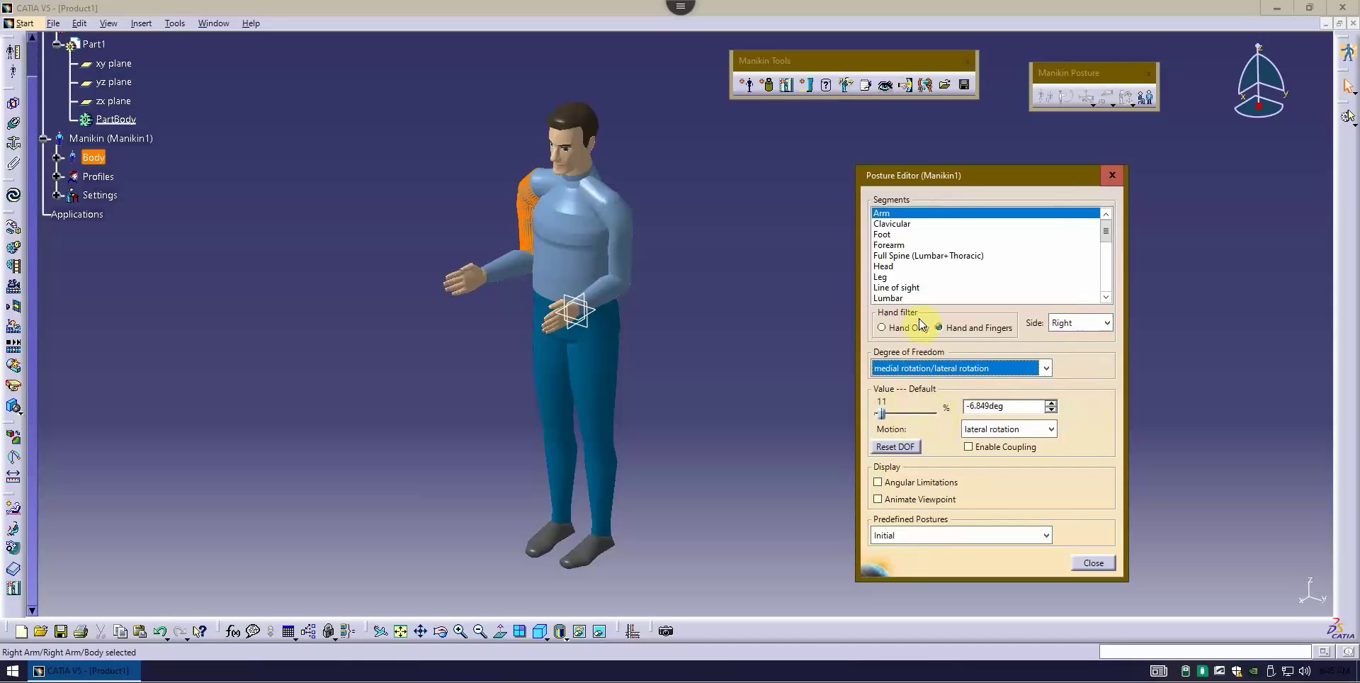
# - Select the forearm segment and lower it using flexion/extension
pyautogui.click(894, 245)
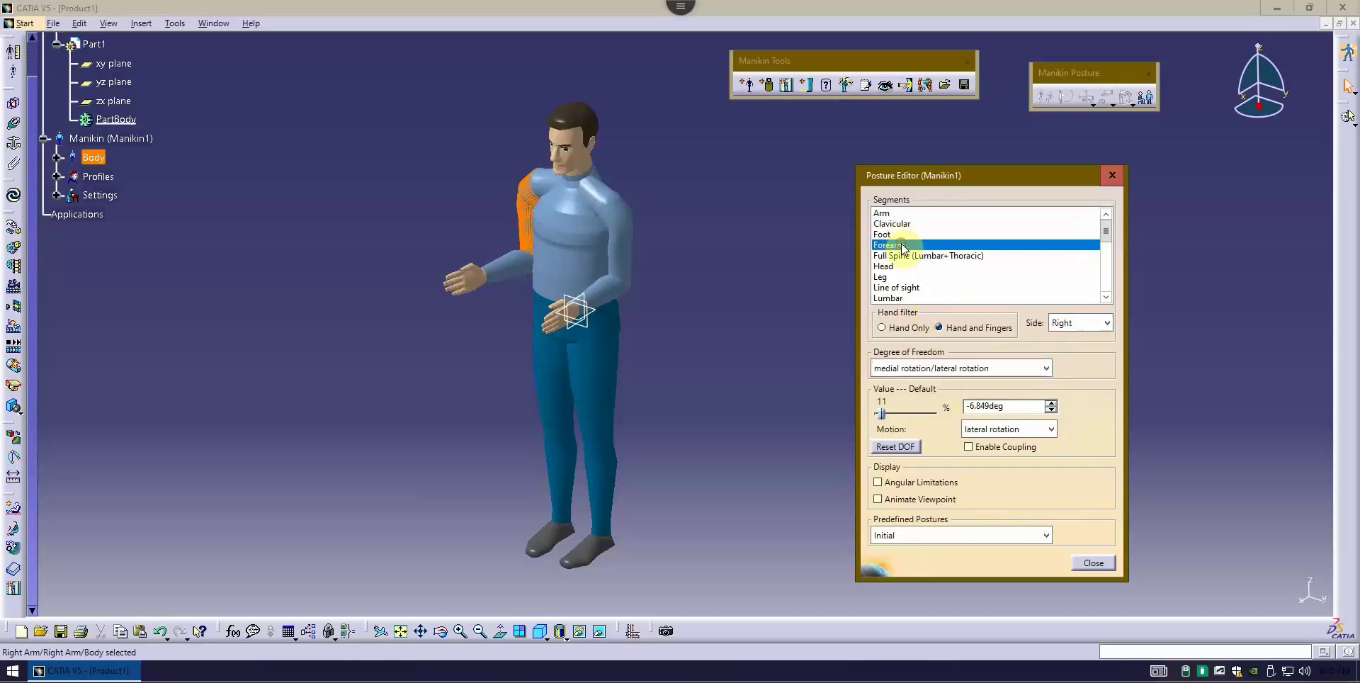
pyautogui.click(930, 368)
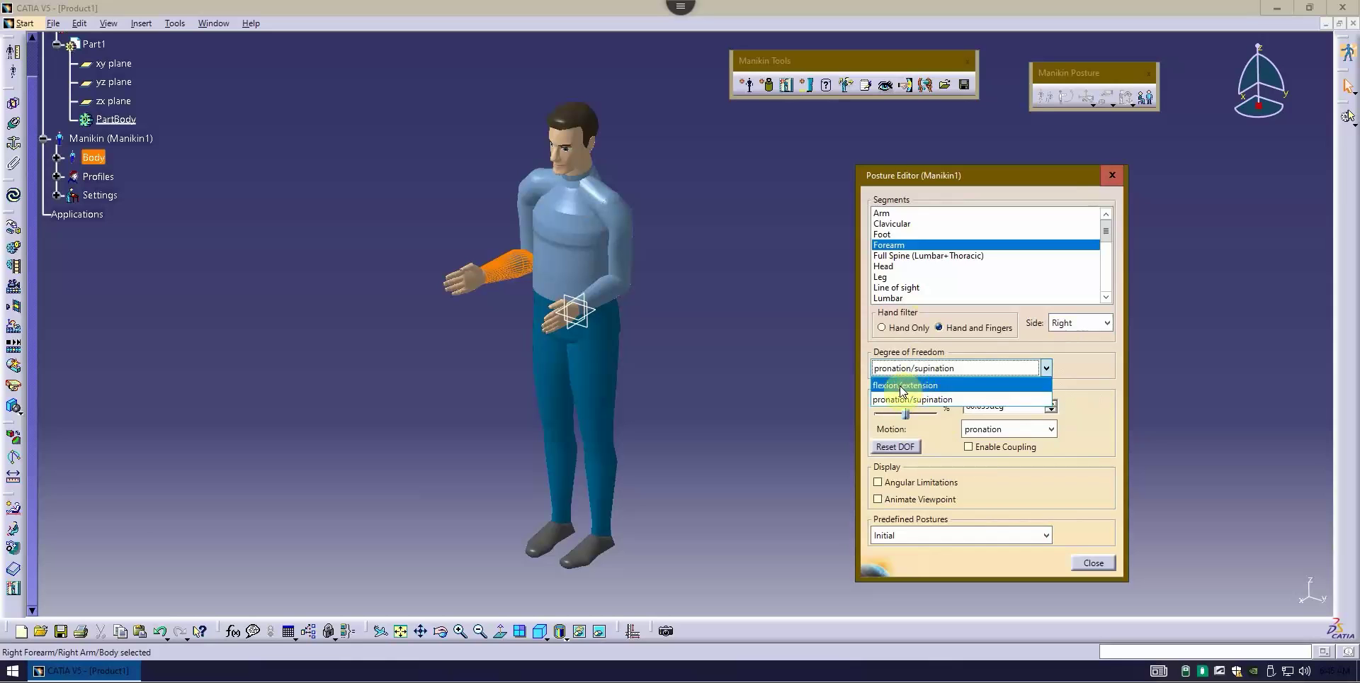
pyautogui.click(910, 386)
pyautogui.moveTo(917, 413)
pyautogui.mouseDown()
pyautogui.moveTo(890, 410)
pyautogui.moveTo(940, 420)
pyautogui.moveTo(909, 411)
pyautogui.mouseUp()
# - Set forearm pronation near 97.072 degrees and flexion to 67.634 degrees
pyautogui.click(918, 370)
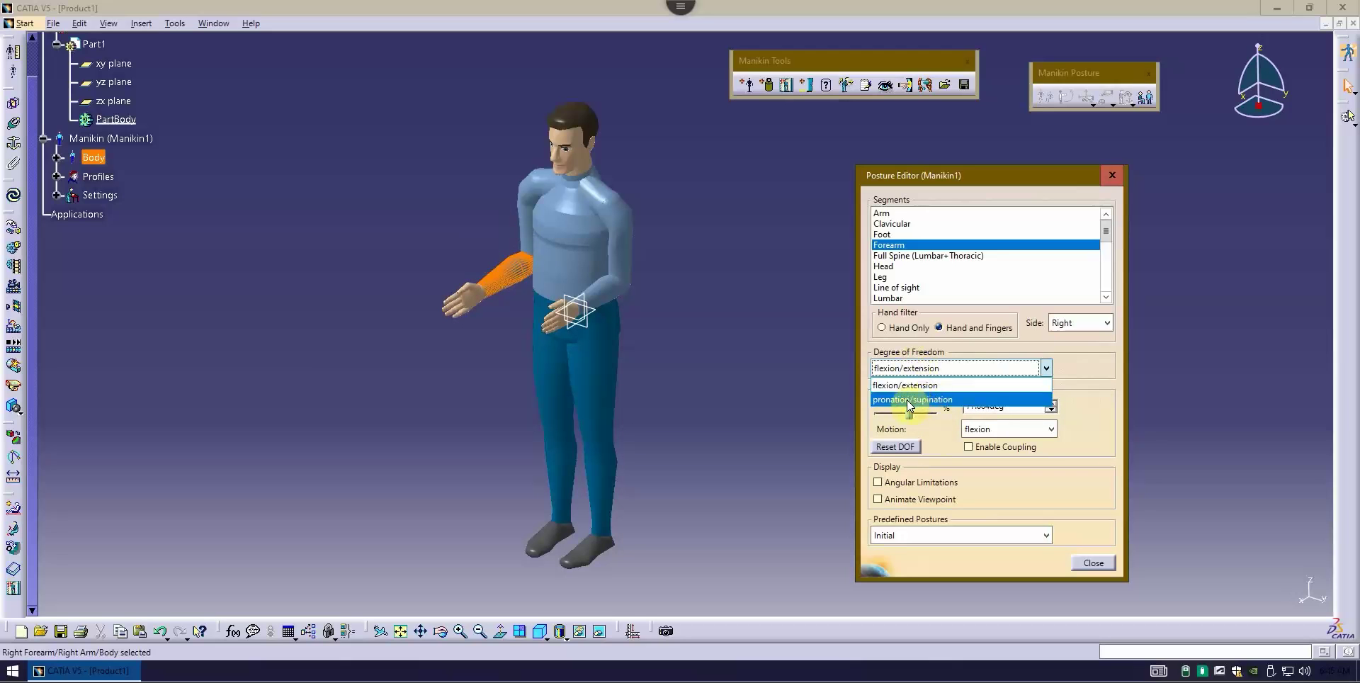
pyautogui.click(912, 400)
pyautogui.moveTo(906, 411)
pyautogui.mouseDown()
pyautogui.moveTo(925, 410)
pyautogui.moveTo(894, 409)
pyautogui.moveTo(931, 409)
pyautogui.moveTo(912, 410)
pyautogui.mouseUp()
pyautogui.click(916, 368)
pyautogui.click(920, 385)
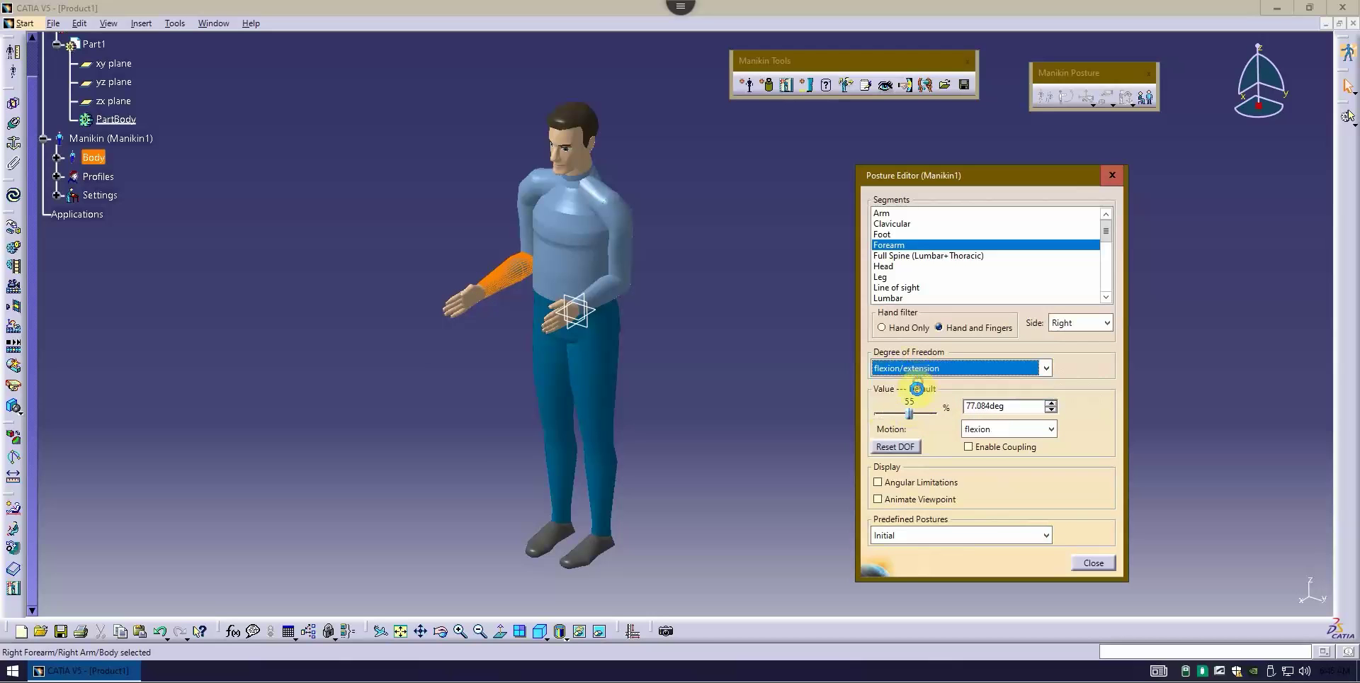
pyautogui.moveTo(914, 409)
pyautogui.mouseDown()
pyautogui.moveTo(893, 409)
pyautogui.moveTo(906, 408)
pyautogui.mouseUp()
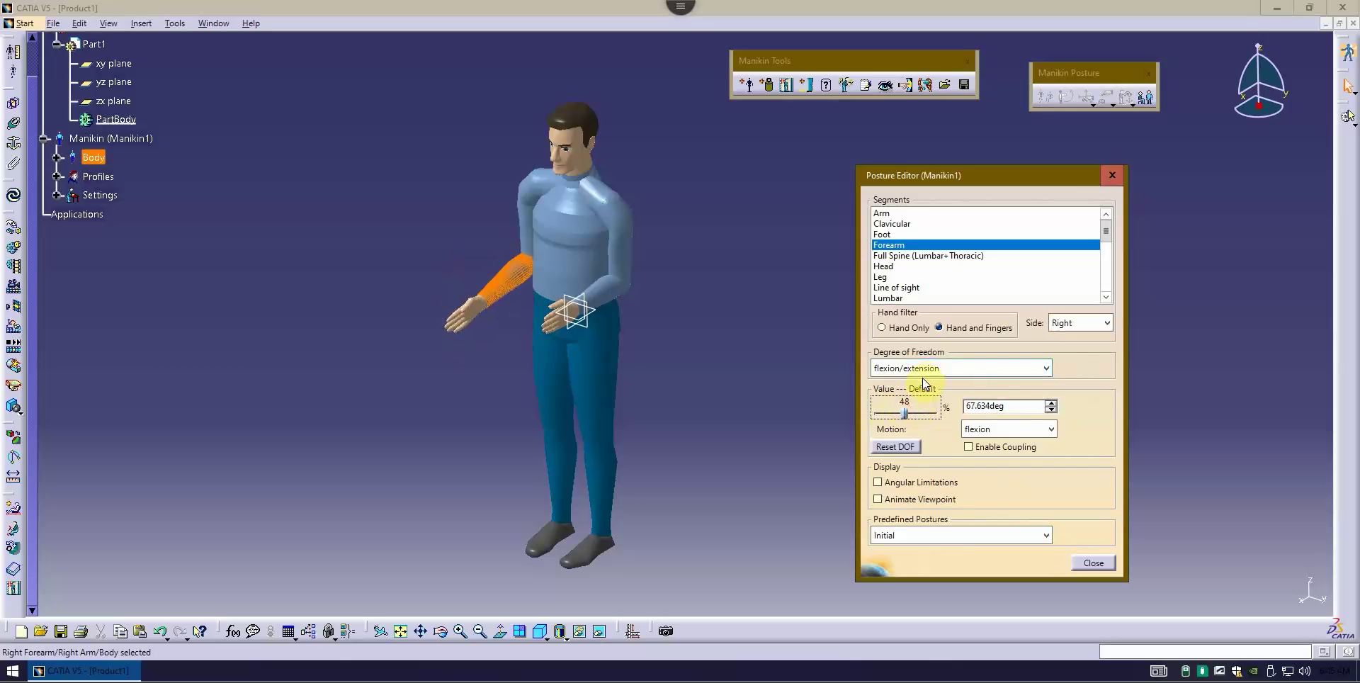
# - Bend the full spine slightly forward, 3.701° lateral left, and twist it 4.327° rotation right
pyautogui.click(908, 257)
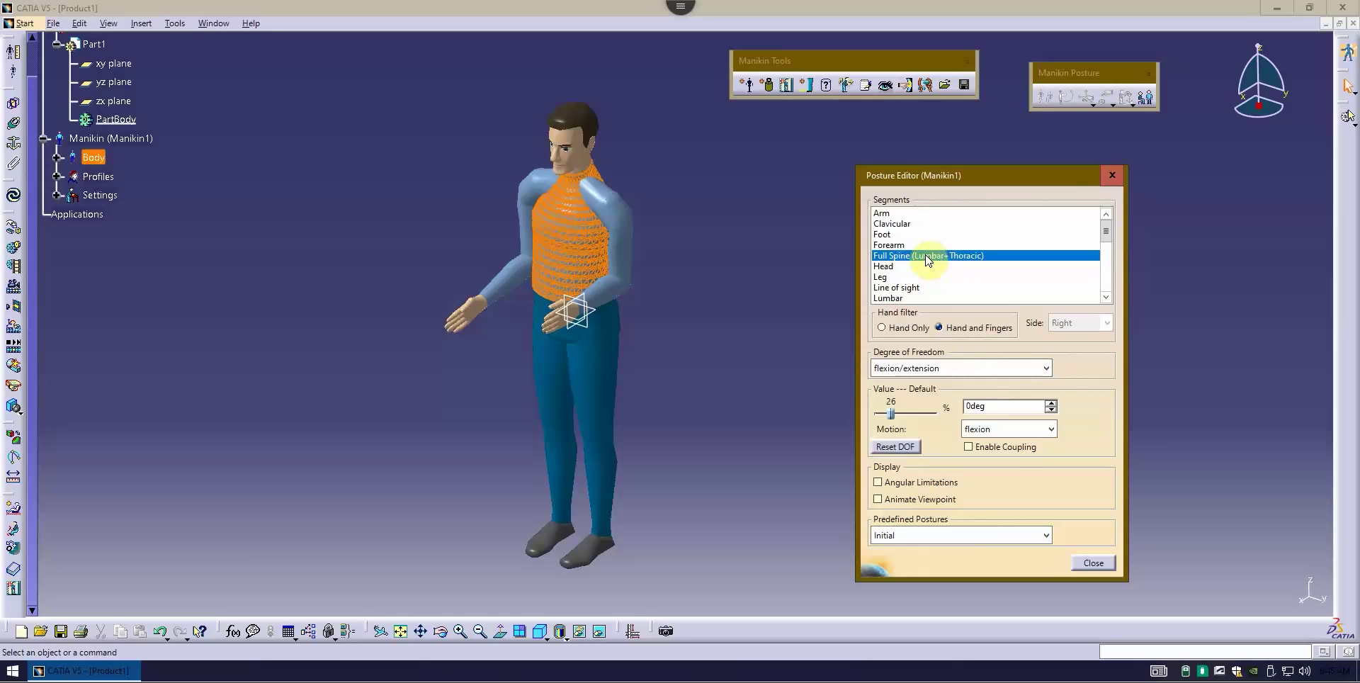
pyautogui.moveTo(891, 413); pyautogui.dragTo(893, 412)
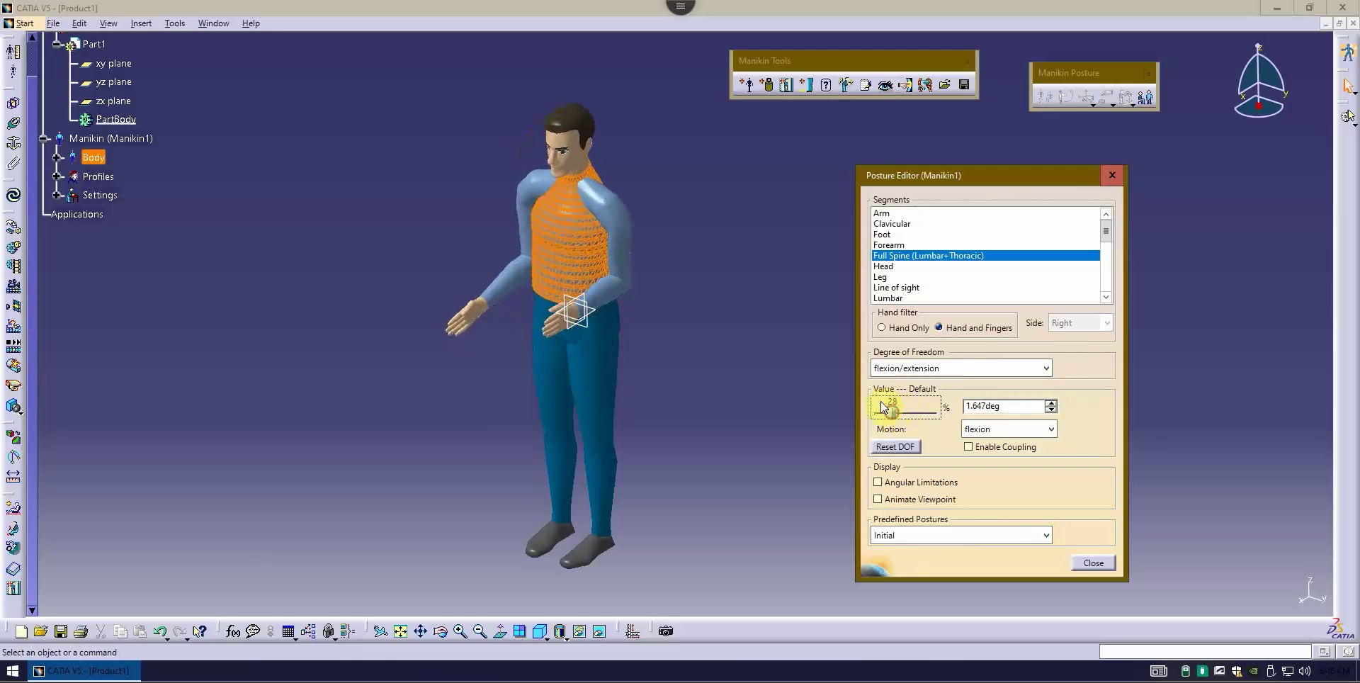
pyautogui.click(902, 371)
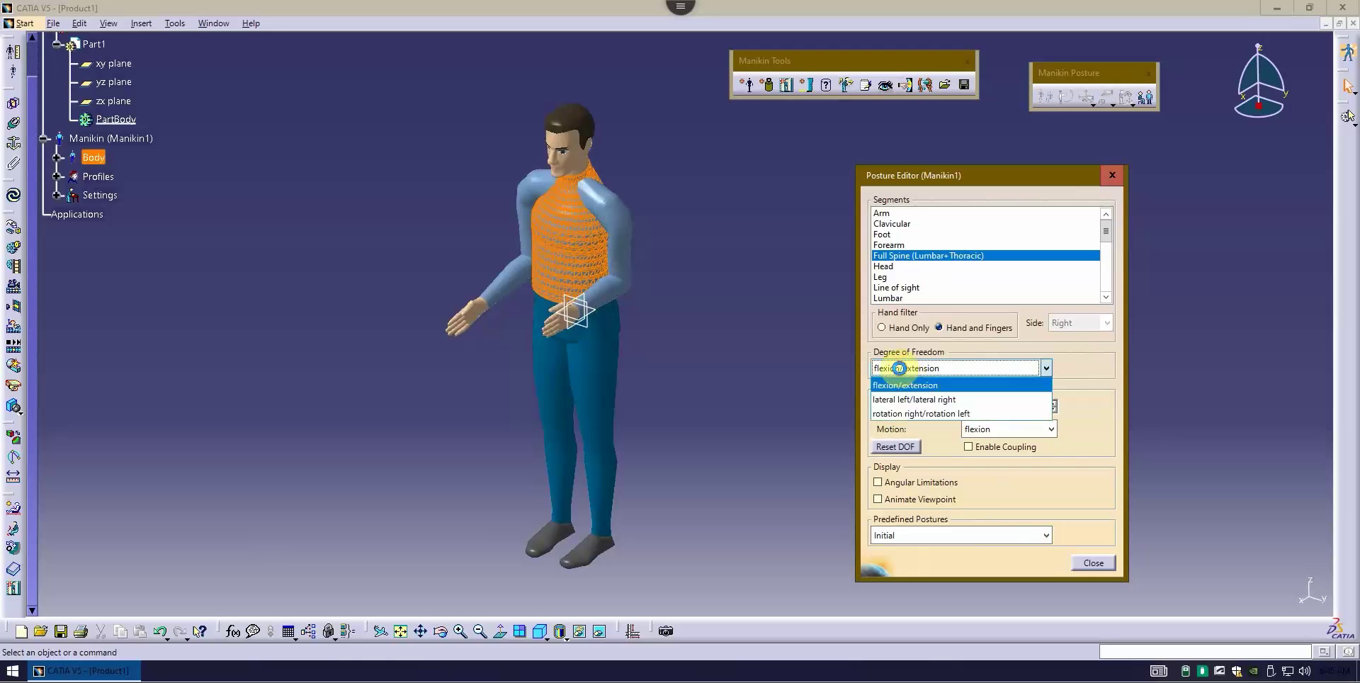
pyautogui.click(904, 402)
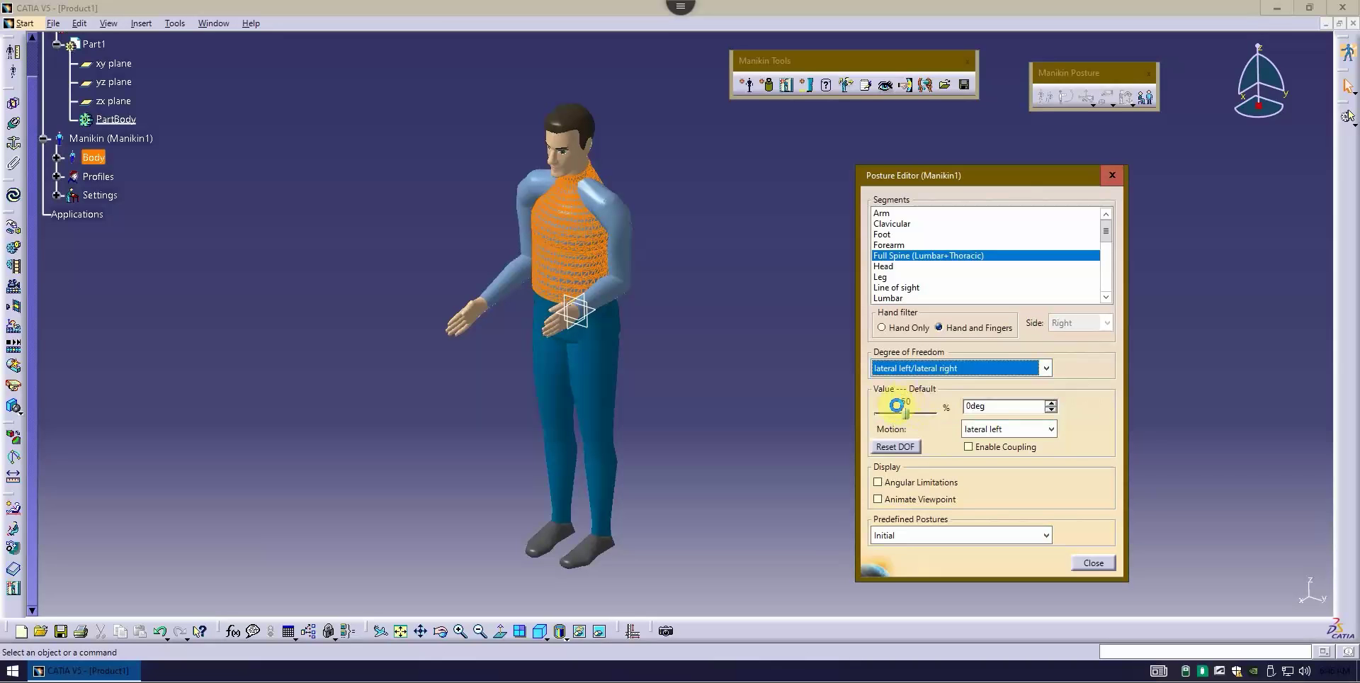
pyautogui.moveTo(909, 414)
pyautogui.mouseDown()
pyautogui.moveTo(892, 414)
pyautogui.moveTo(932, 415)
pyautogui.moveTo(910, 414)
pyautogui.mouseUp()
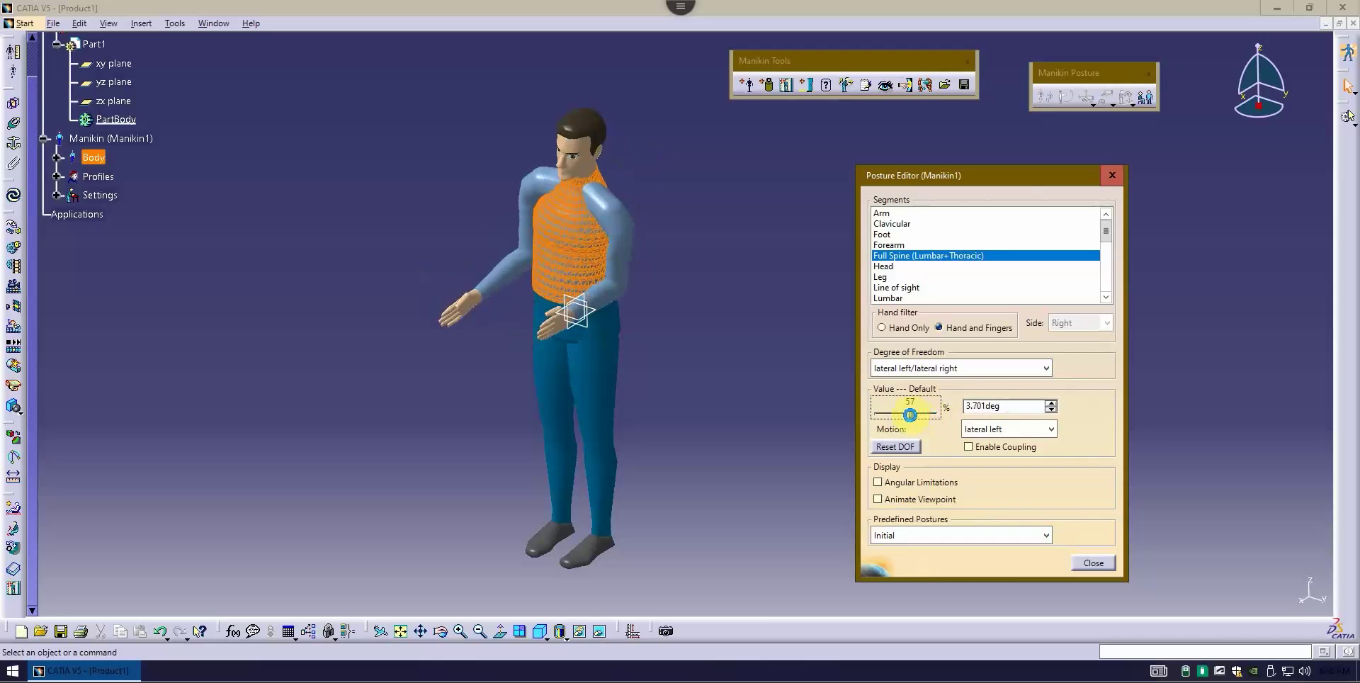
pyautogui.click(914, 368)
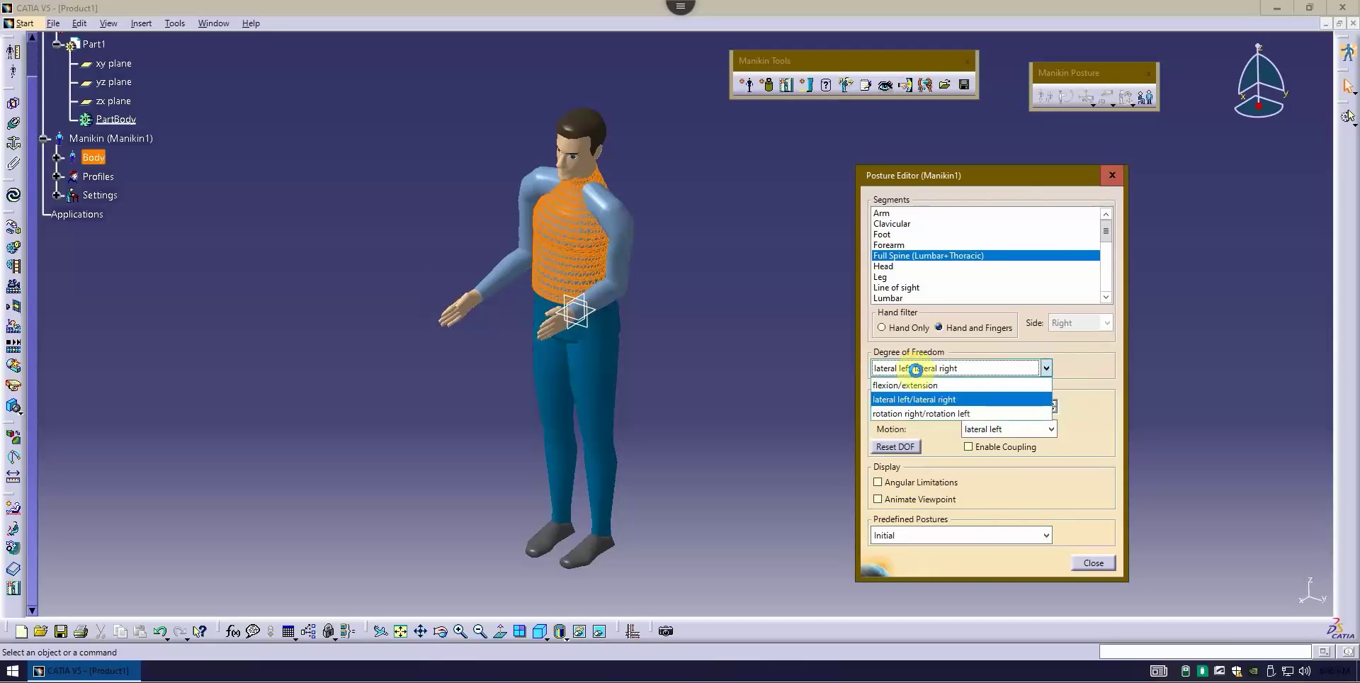
pyautogui.click(916, 414)
pyautogui.moveTo(908, 415); pyautogui.dragTo(908, 415)
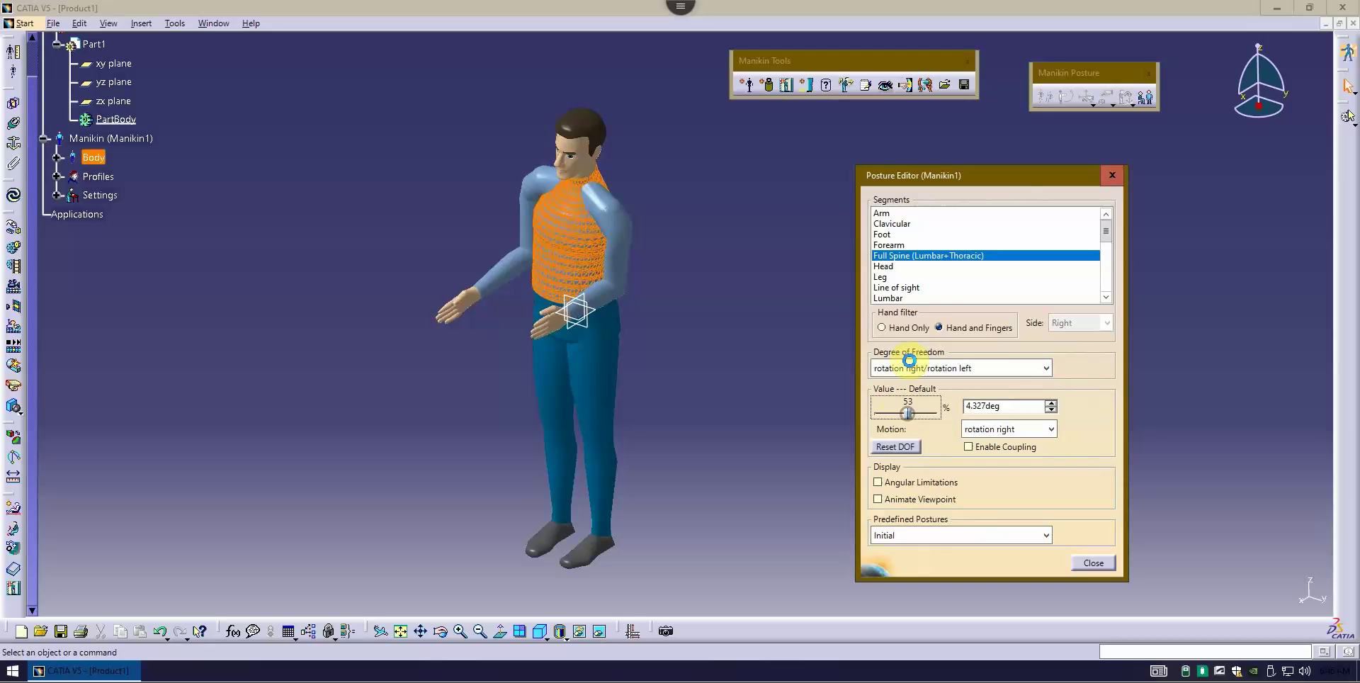
# - Set the lumbar twist to 0.786° rotation right, then select the Thoracic segment
pyautogui.click(908, 298)
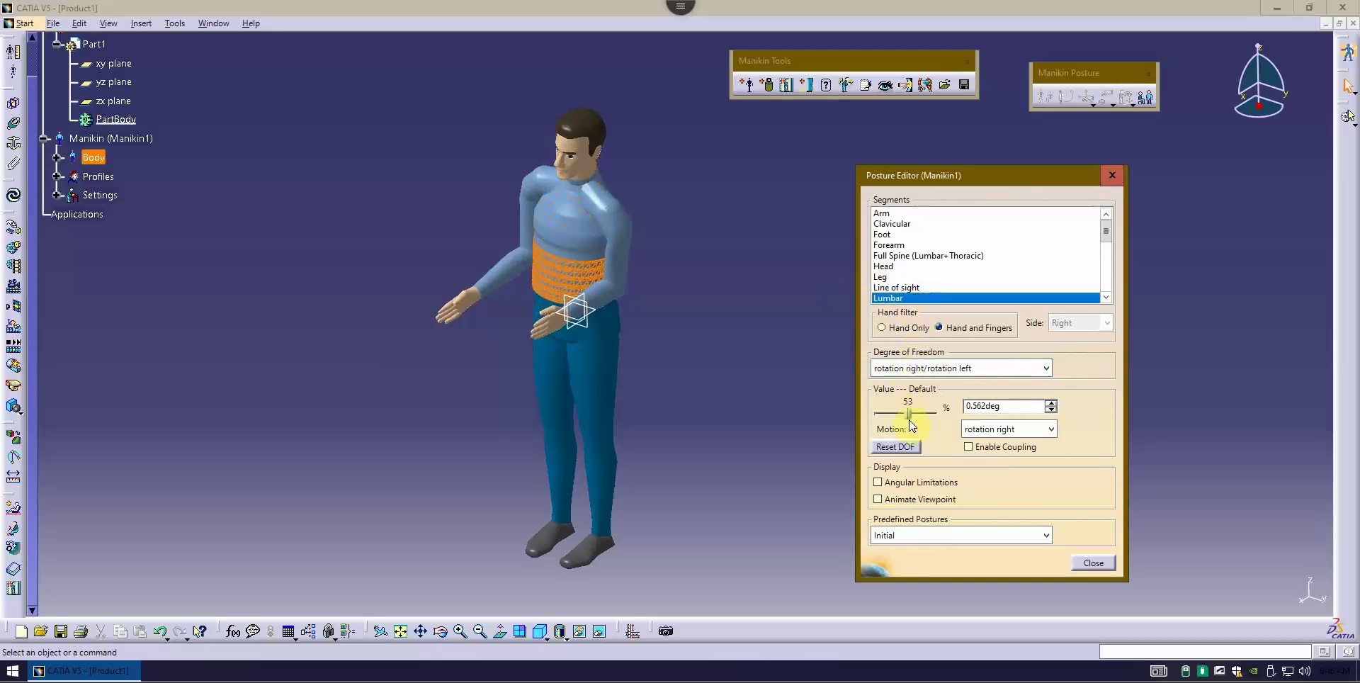
pyautogui.moveTo(908, 413); pyautogui.dragTo(908, 412)
pyautogui.scroll(-1, 935, 291)
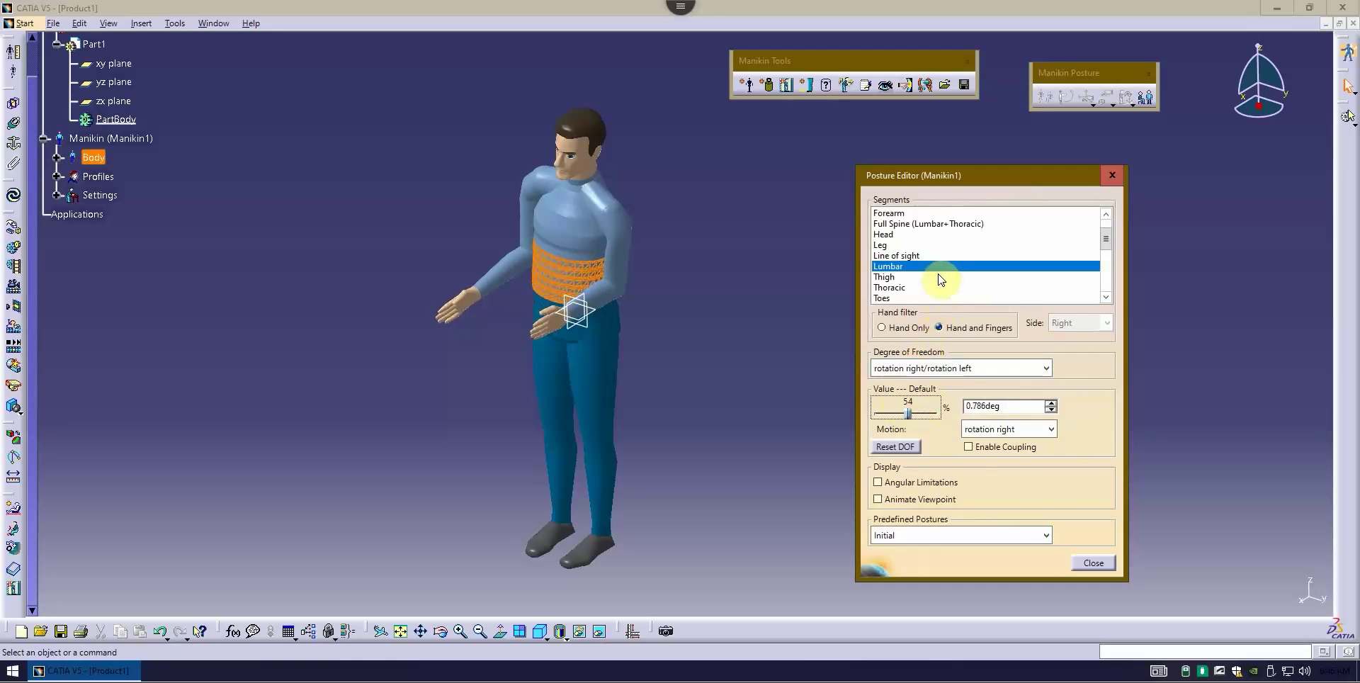
pyautogui.click(911, 288)
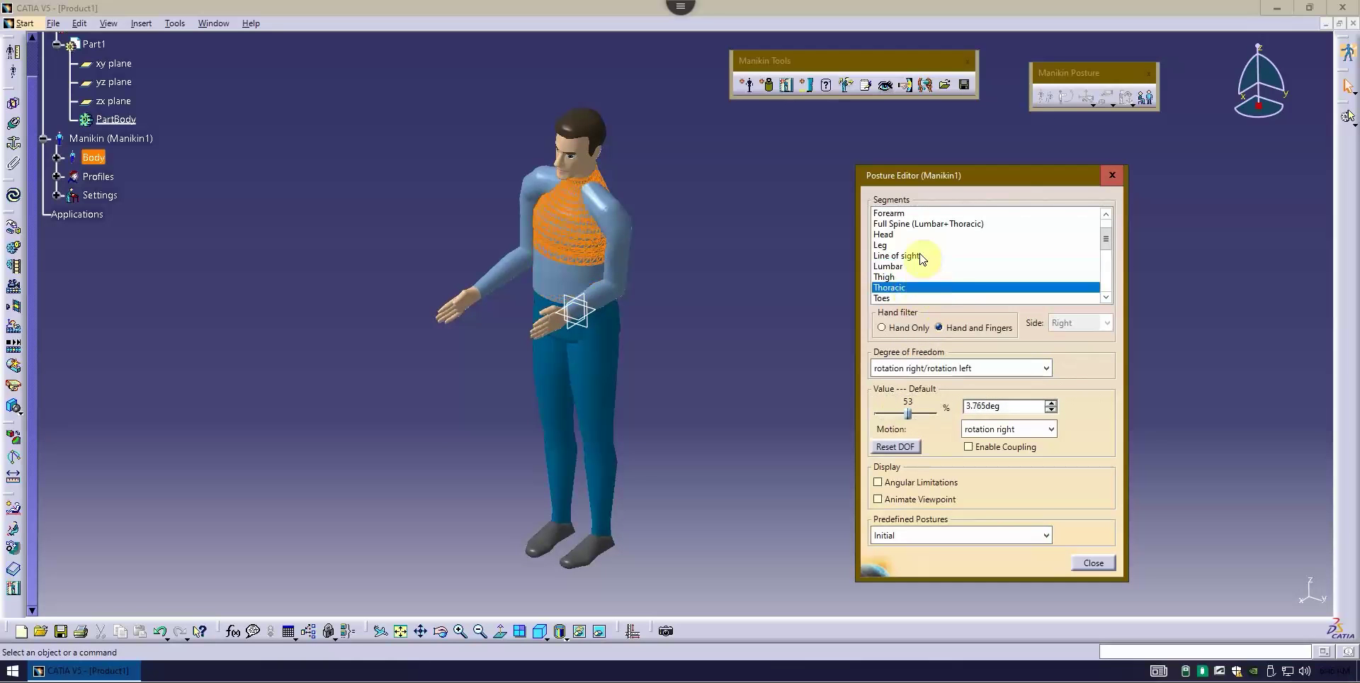
pyautogui.scroll(-1, 928, 255)
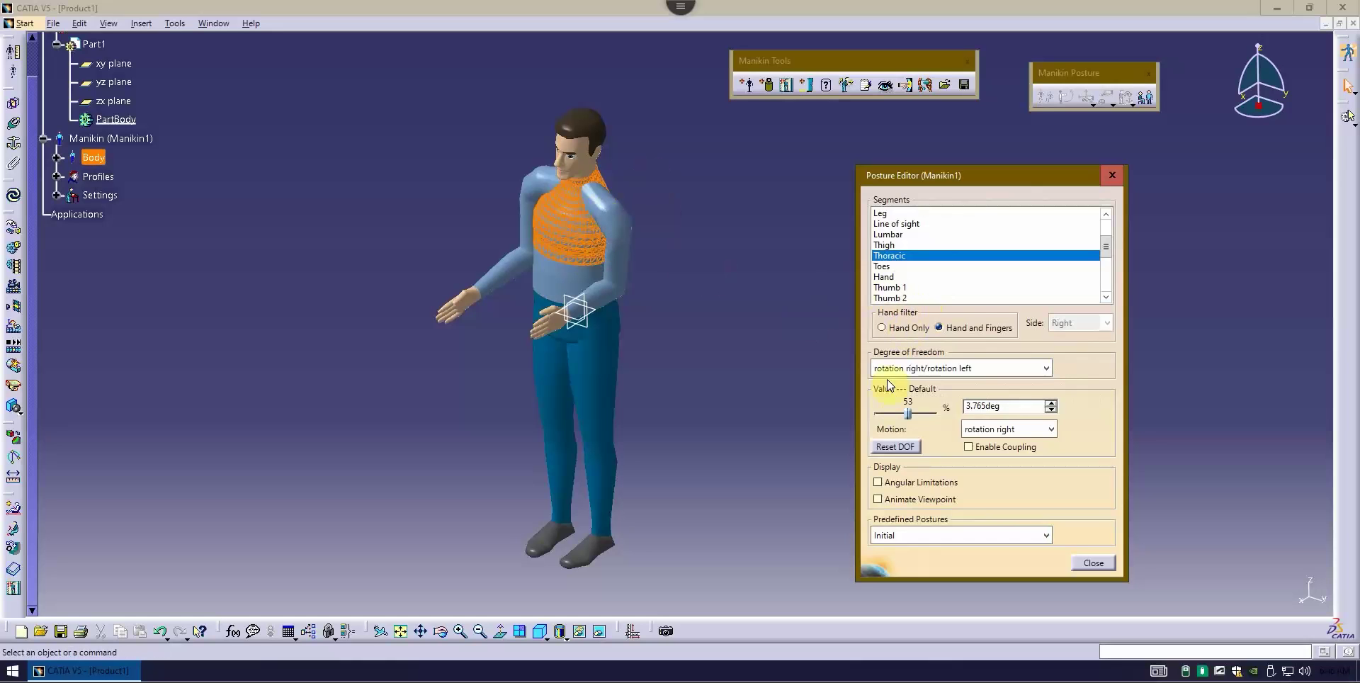
# - Close the Posture Editor and select the whole Manikin1
pyautogui.click(1093, 563)
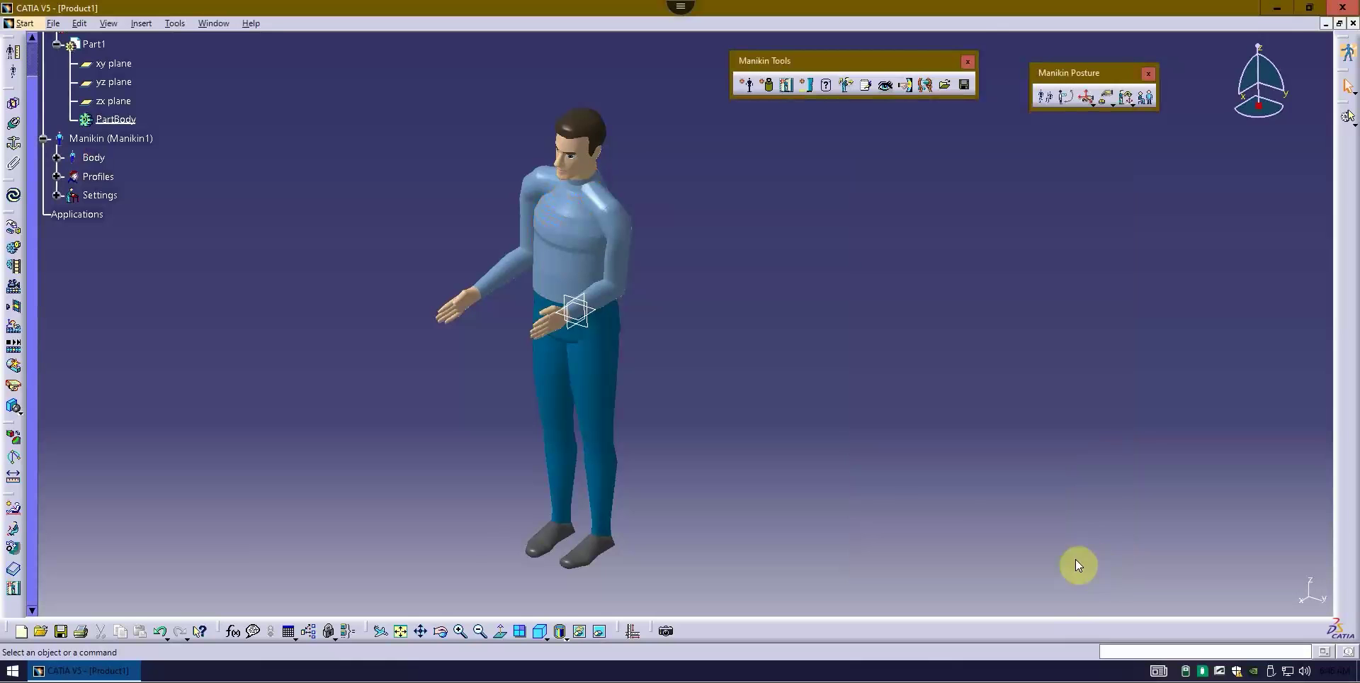
pyautogui.click(306, 202)
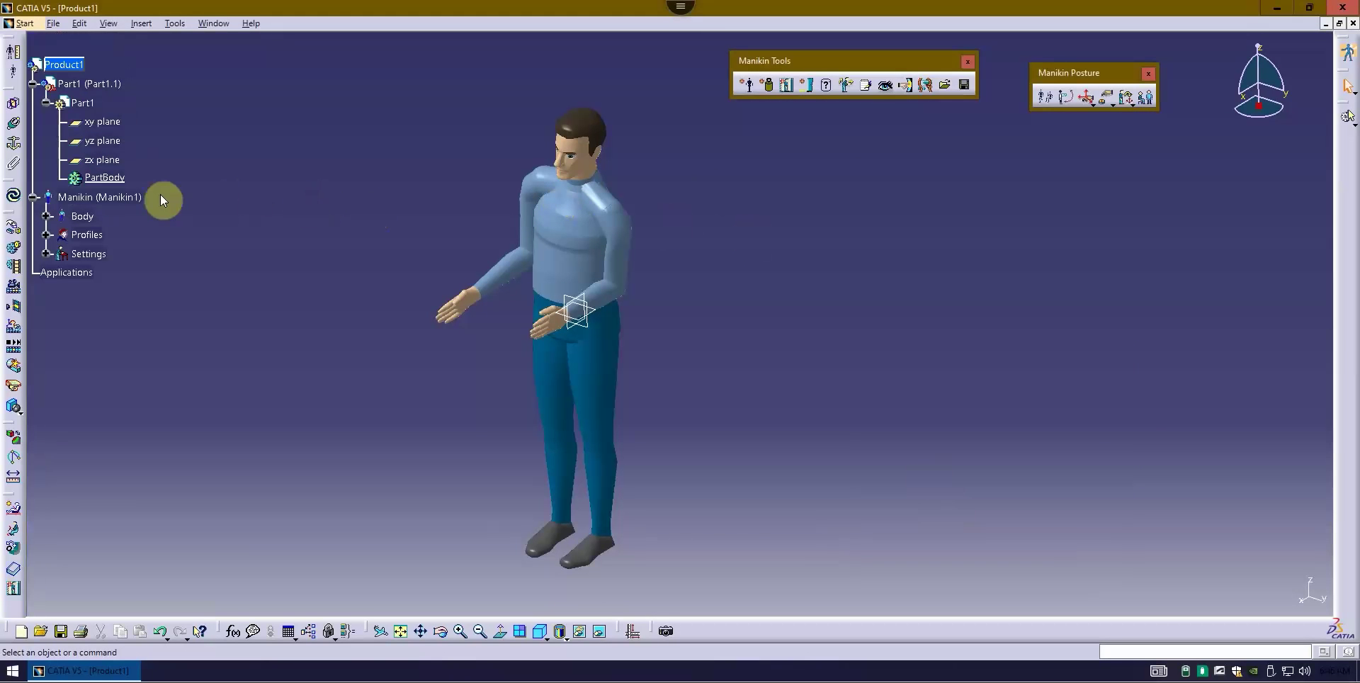
pyautogui.click(136, 197)
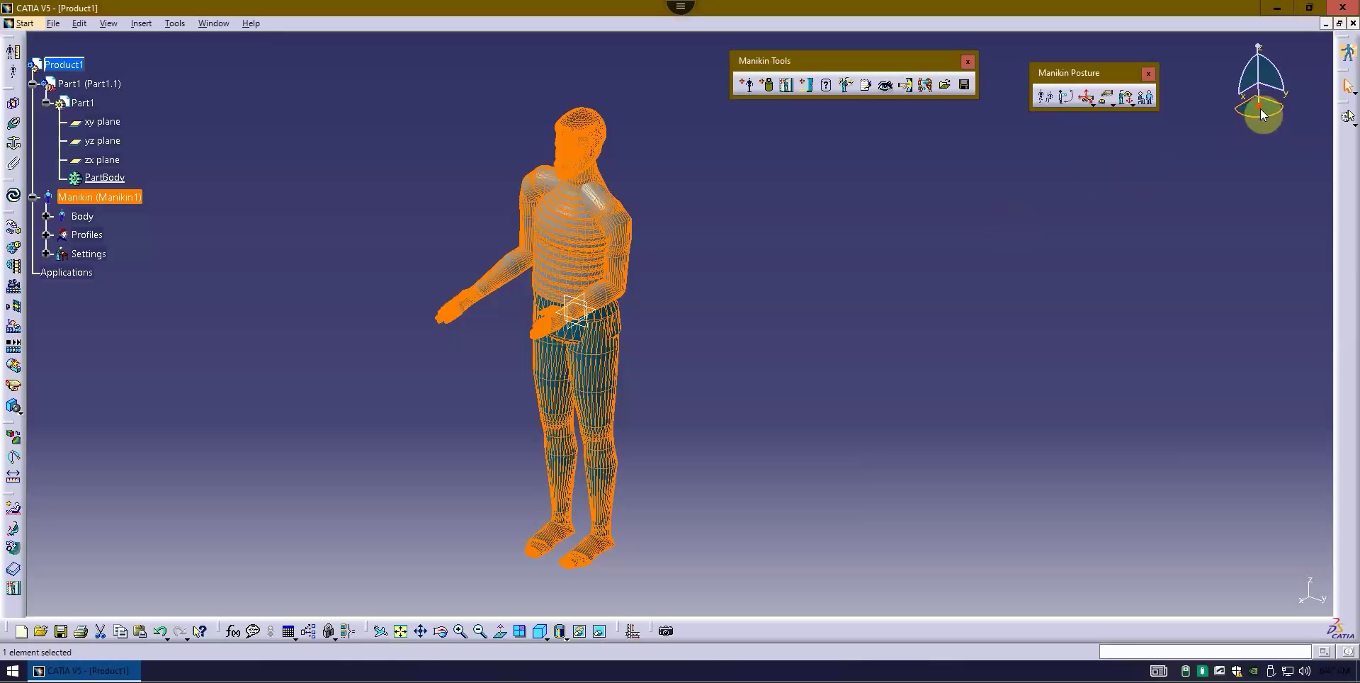
# - Snap the compass onto the manikin's waist and drag it about 641 mm right
pyautogui.moveTo(1259, 108)
pyautogui.mouseDown()
pyautogui.moveTo(575, 203)
pyautogui.moveTo(547, 238)
pyautogui.moveTo(565, 238)
pyautogui.mouseUp()
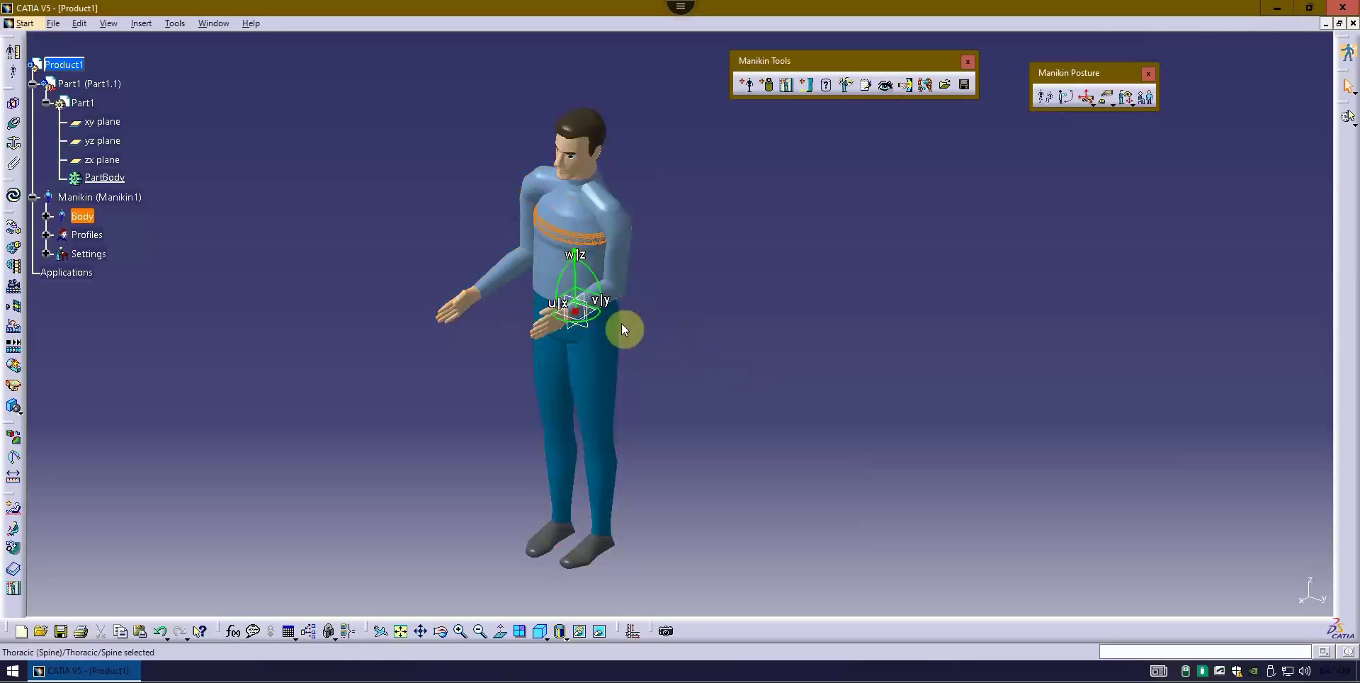
pyautogui.click(579, 277)
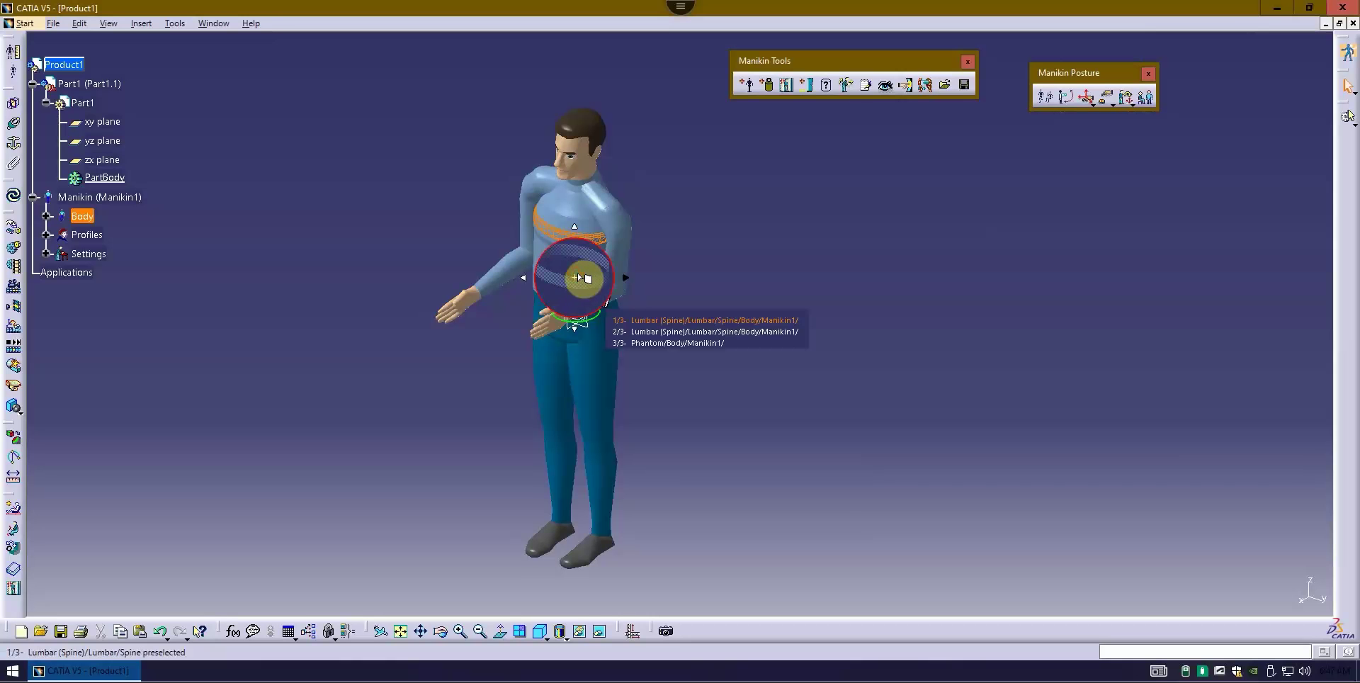
pyautogui.click(592, 281)
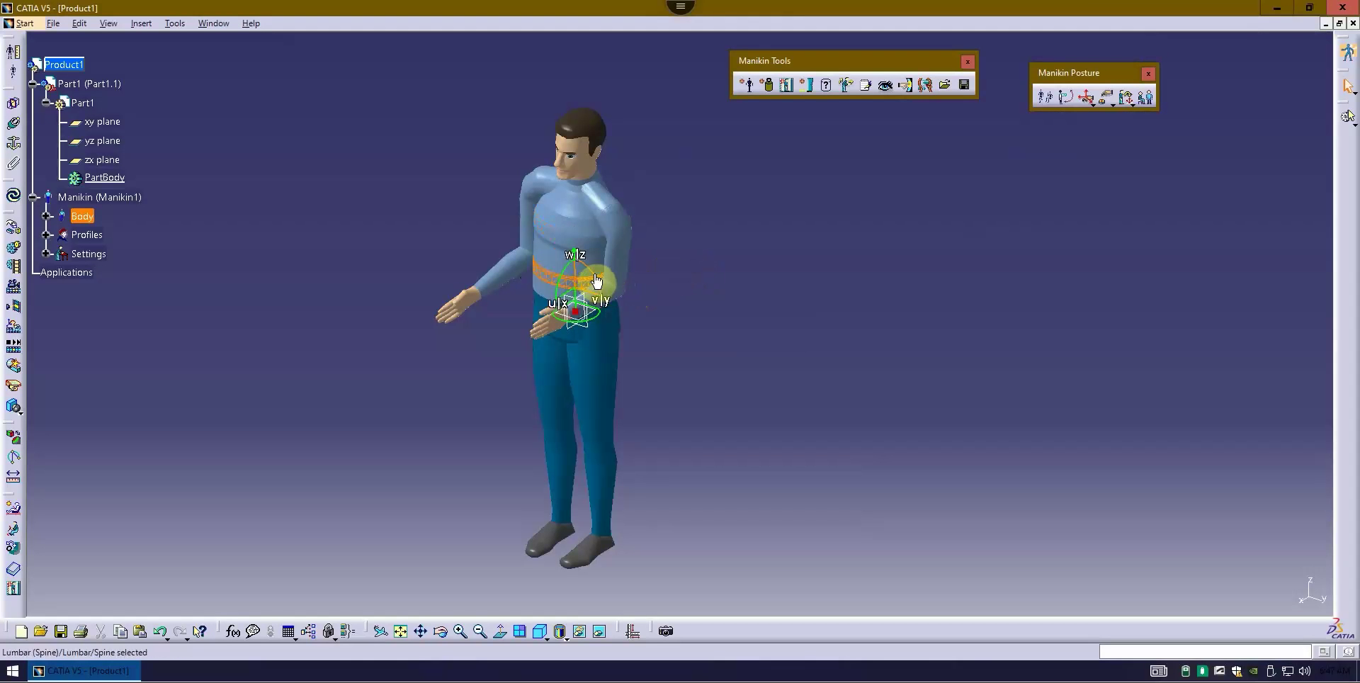
pyautogui.moveTo(589, 279)
pyautogui.mouseDown()
pyautogui.moveTo(728, 257)
pyautogui.moveTo(755, 307)
pyautogui.moveTo(765, 291)
pyautogui.moveTo(783, 356)
pyautogui.moveTo(777, 333)
pyautogui.moveTo(692, 290)
pyautogui.moveTo(682, 247)
pyautogui.mouseUp()
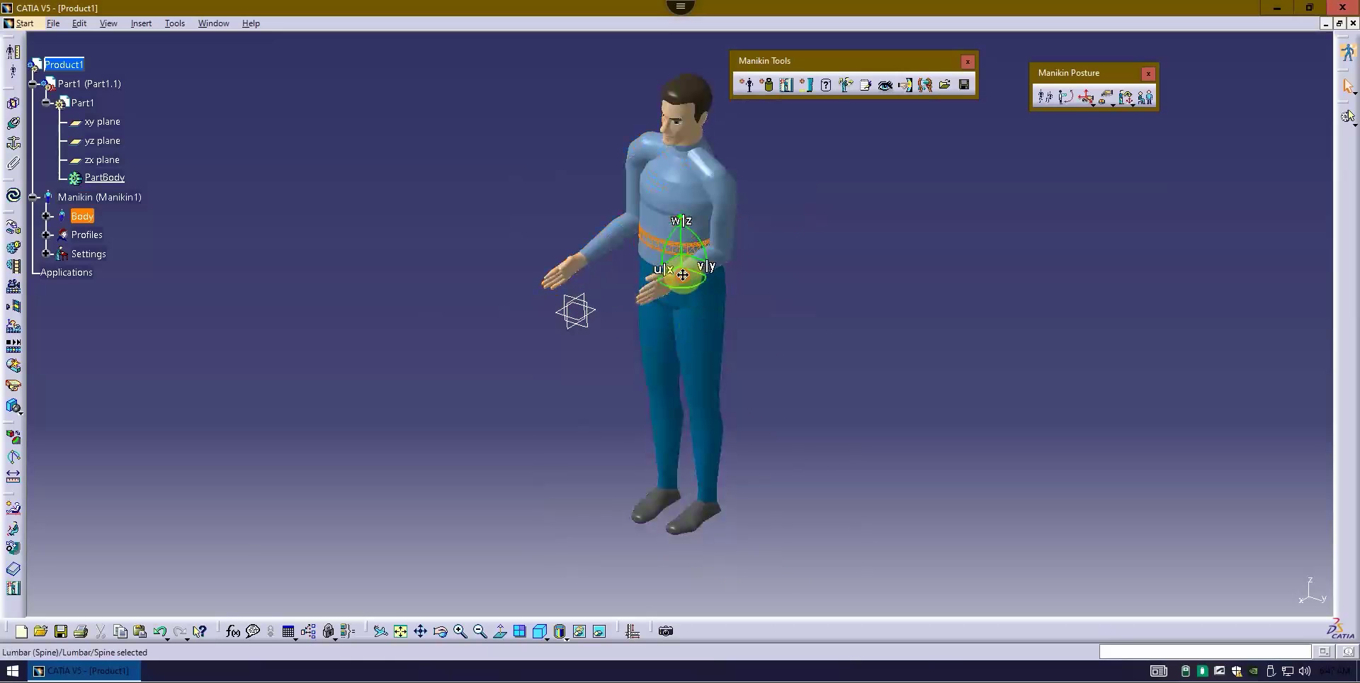
# - Reselect the manikin, snap the compass to its lumbar spine, and bend the torso
pyautogui.click(996, 267)
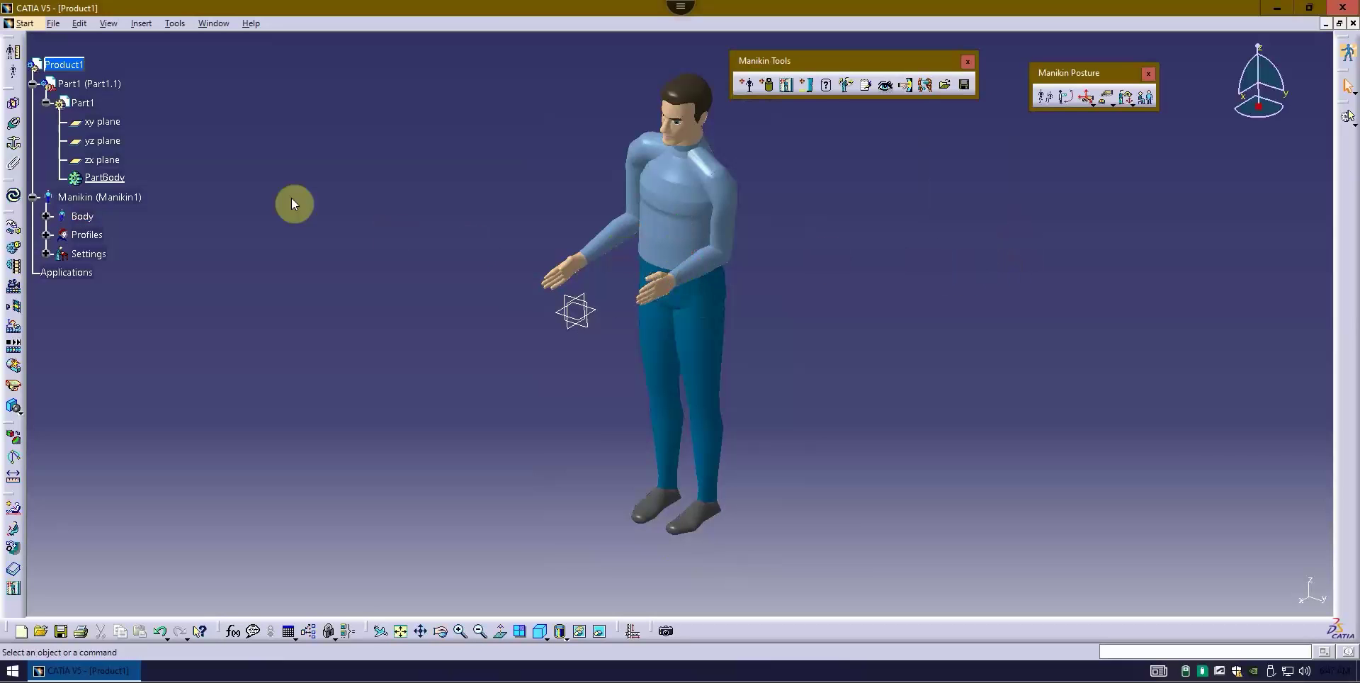
pyautogui.click(138, 200)
pyautogui.moveTo(1254, 115); pyautogui.dragTo(646, 223)
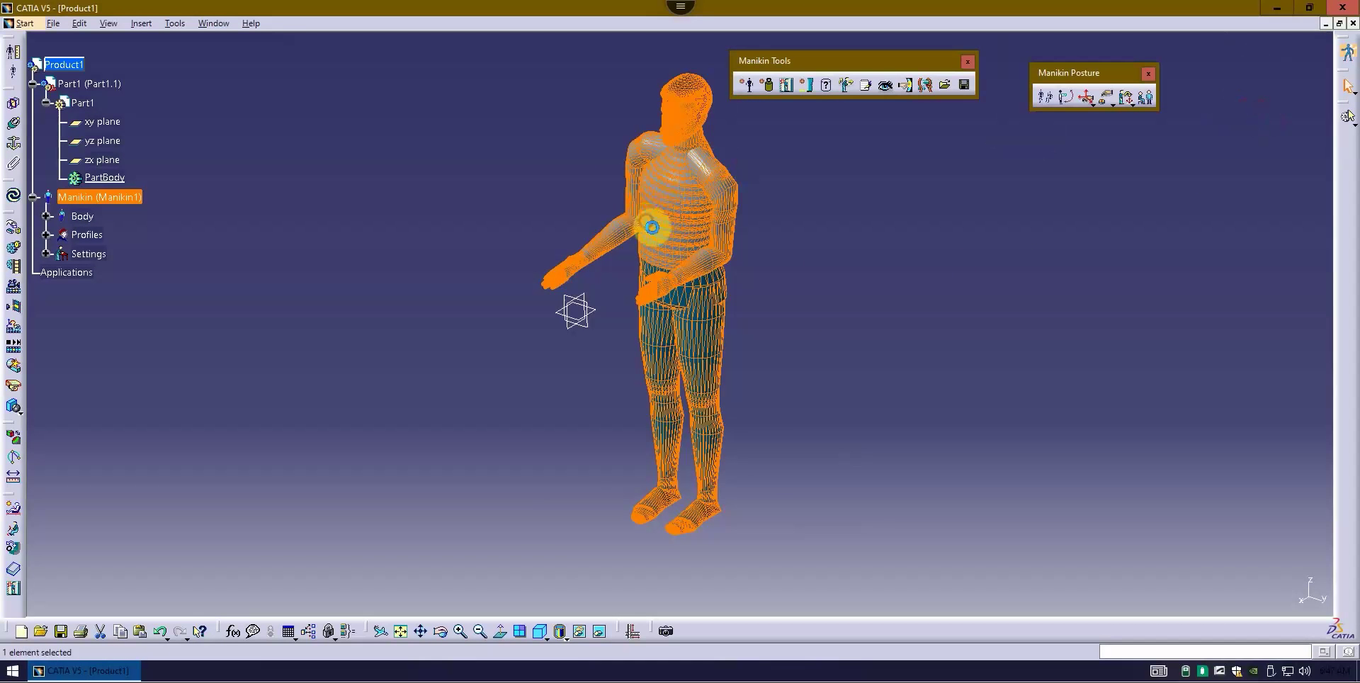
pyautogui.click(694, 271)
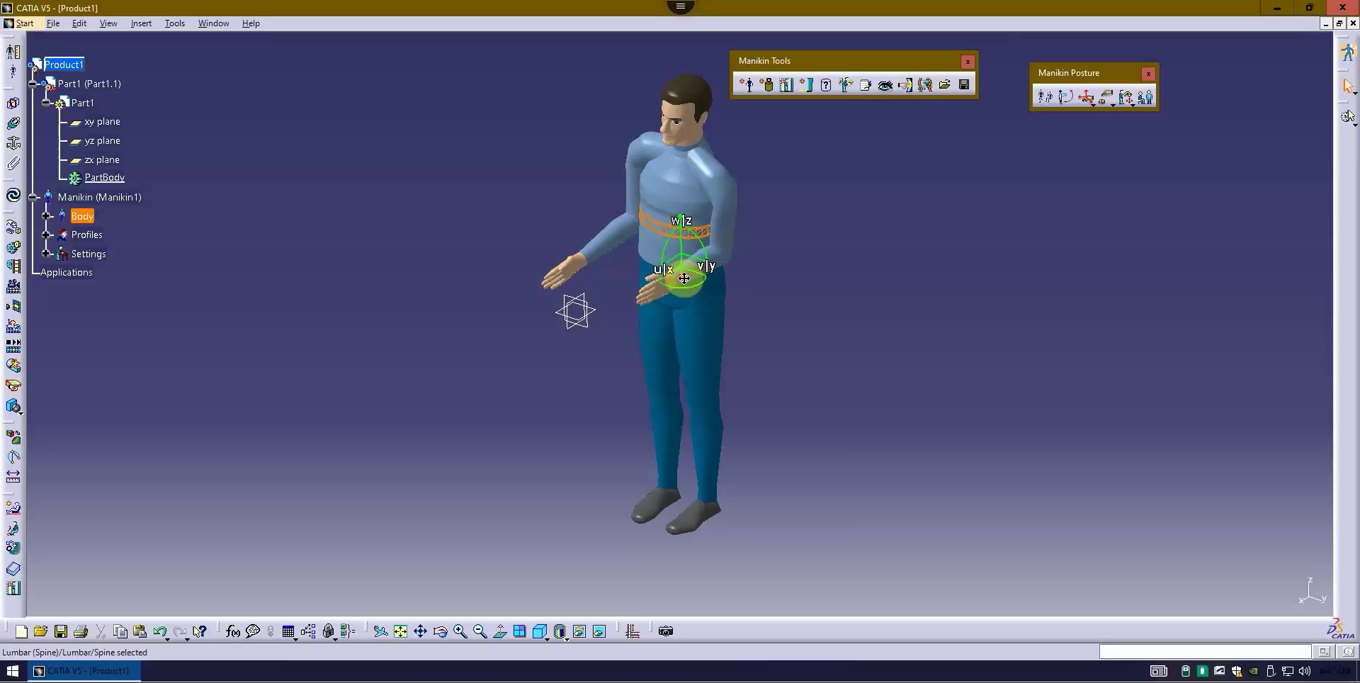
pyautogui.moveTo(695, 271)
pyautogui.mouseDown()
pyautogui.moveTo(674, 262)
pyautogui.moveTo(737, 279)
pyautogui.moveTo(661, 261)
pyautogui.mouseUp()
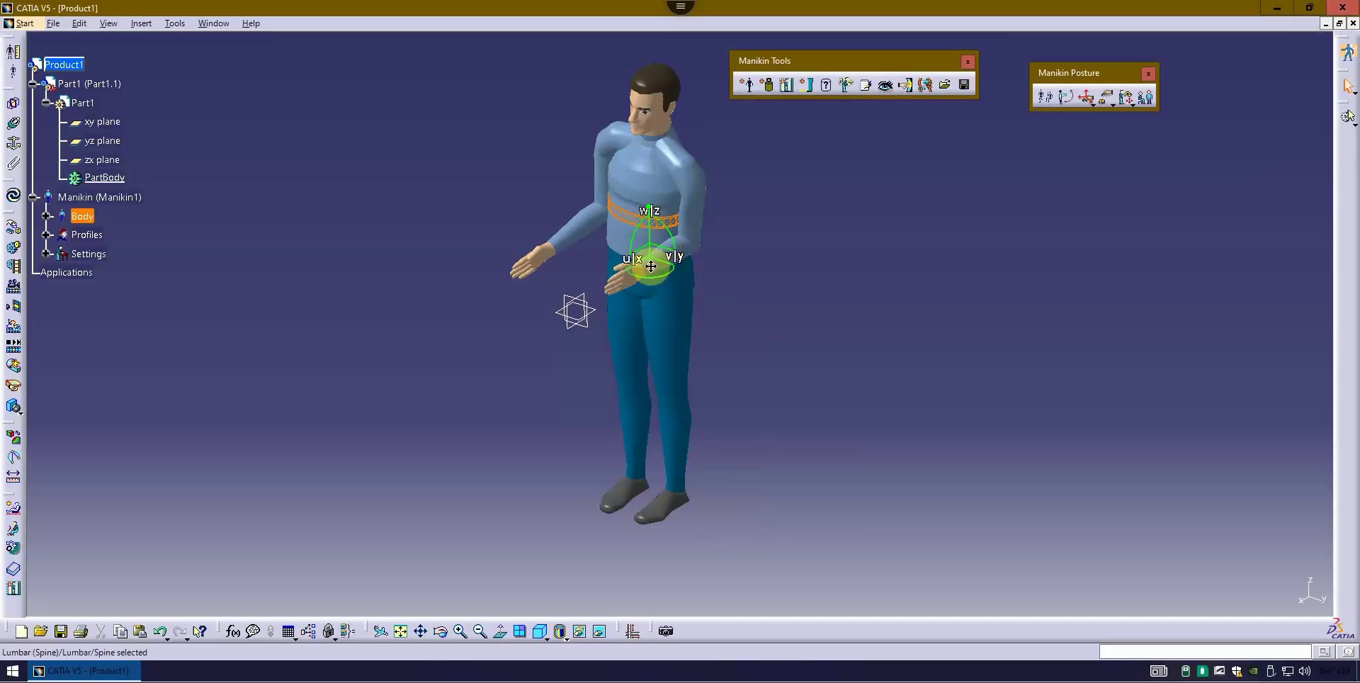
# - Re-place the compass at the waist, shift the manikin right, raise it, and tilt the upper body
pyautogui.click(920, 234)
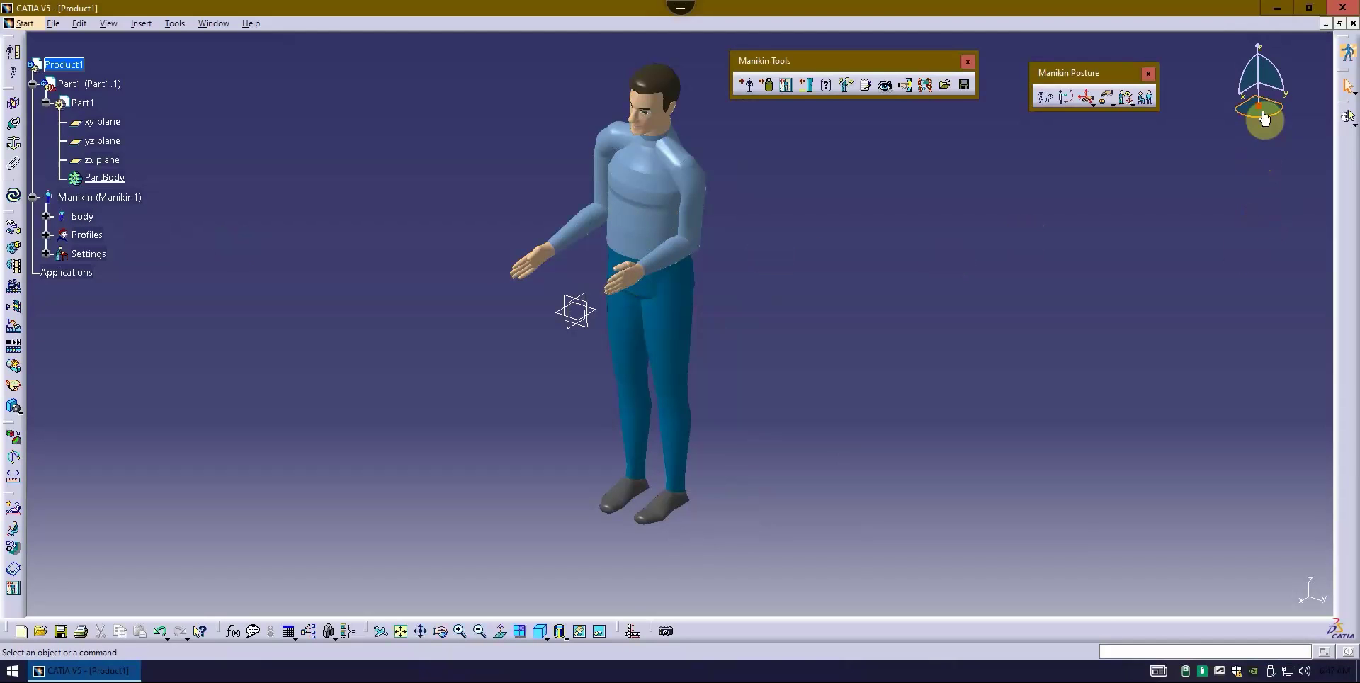
pyautogui.moveTo(1265, 116); pyautogui.dragTo(679, 231)
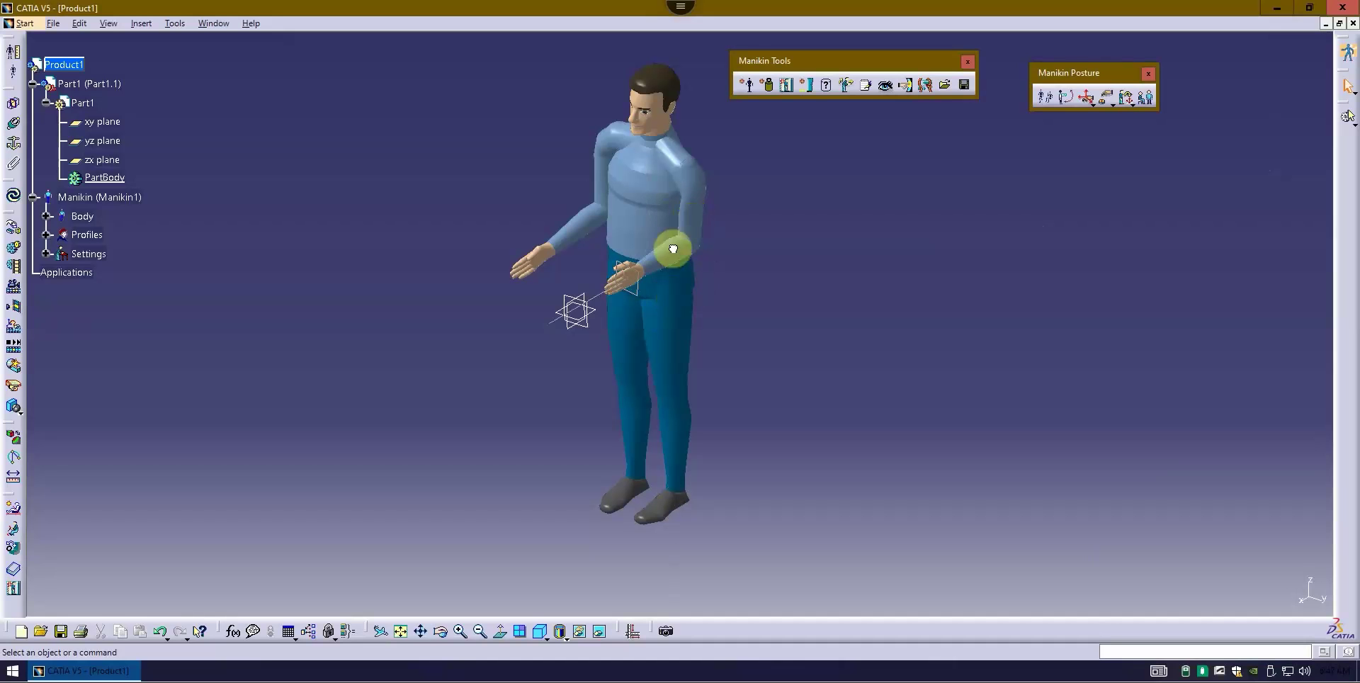
pyautogui.click(664, 246)
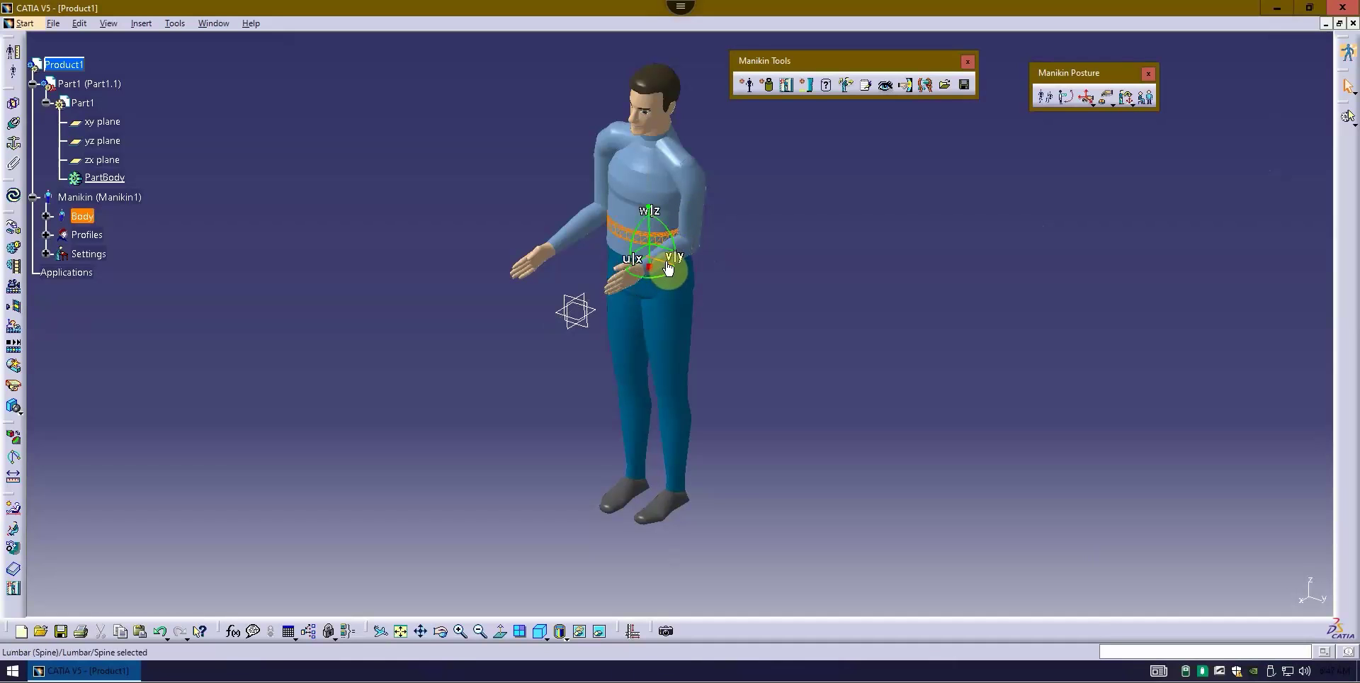
pyautogui.moveTo(666, 265); pyautogui.dragTo(698, 271)
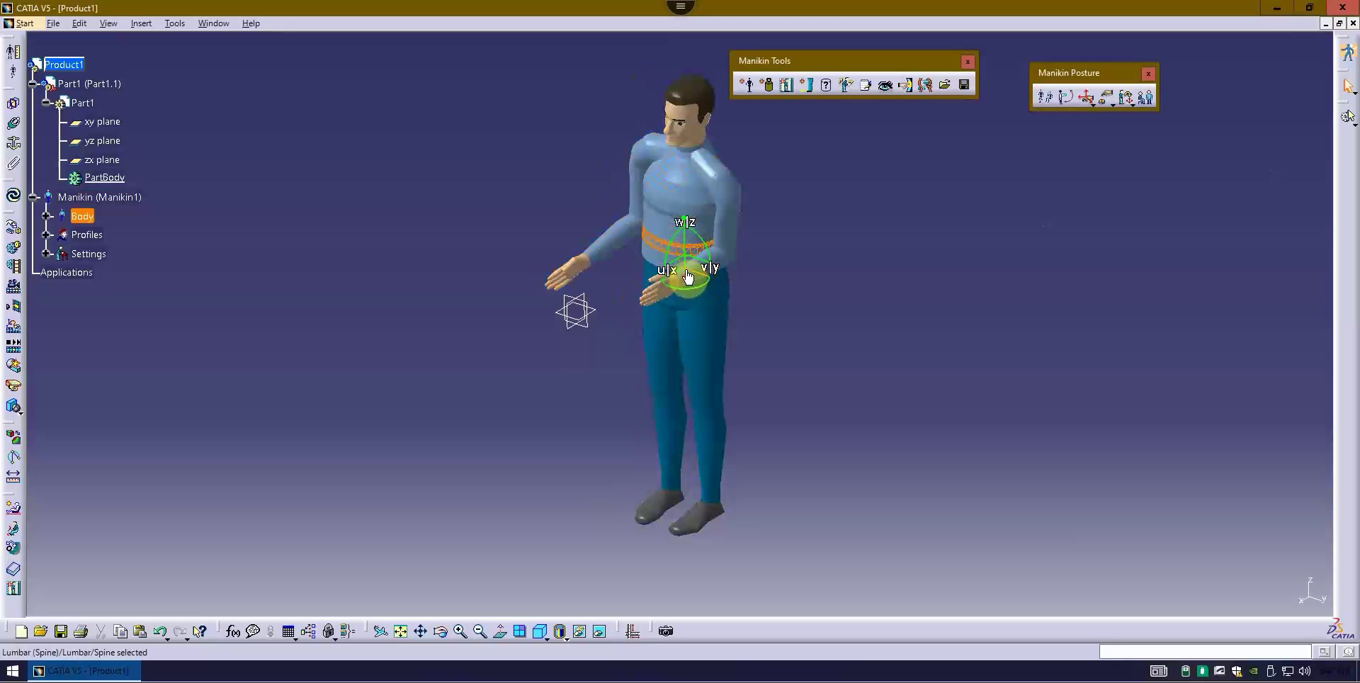
pyautogui.moveTo(686, 263)
pyautogui.mouseDown()
pyautogui.moveTo(693, 243)
pyautogui.moveTo(676, 255)
pyautogui.mouseUp()
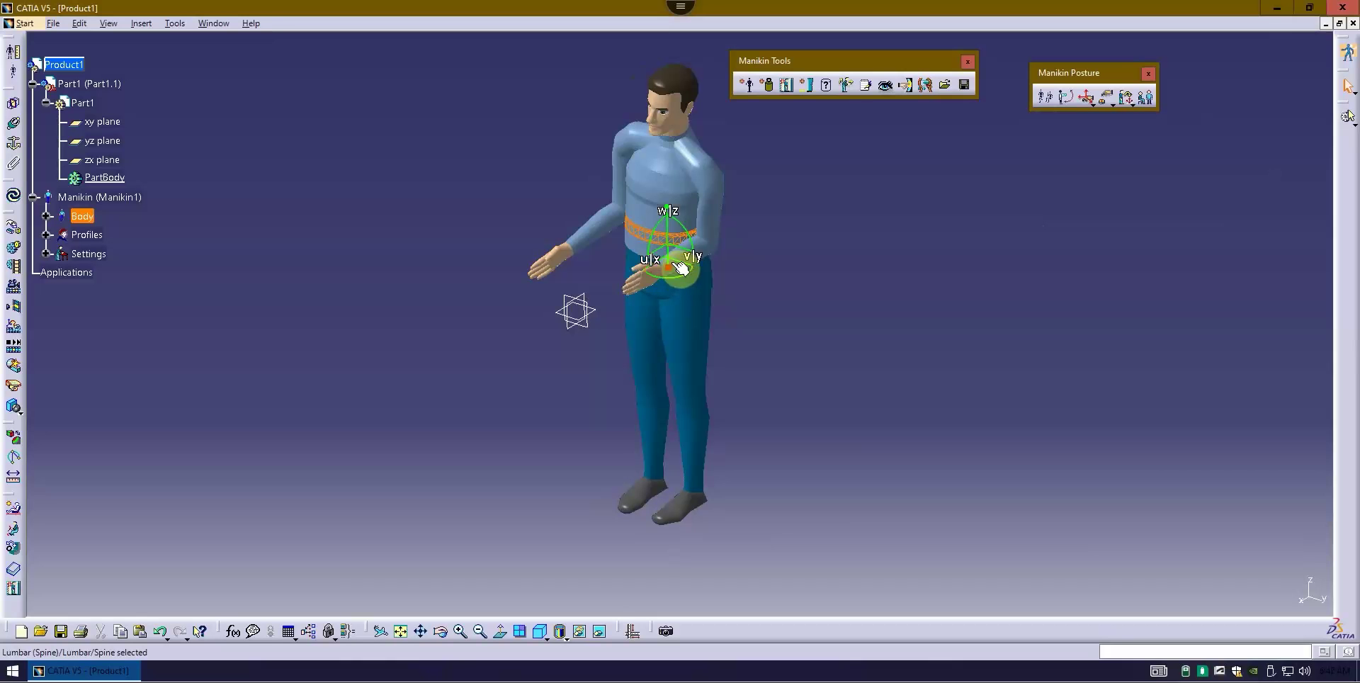
pyautogui.moveTo(656, 234); pyautogui.dragTo(654, 224)
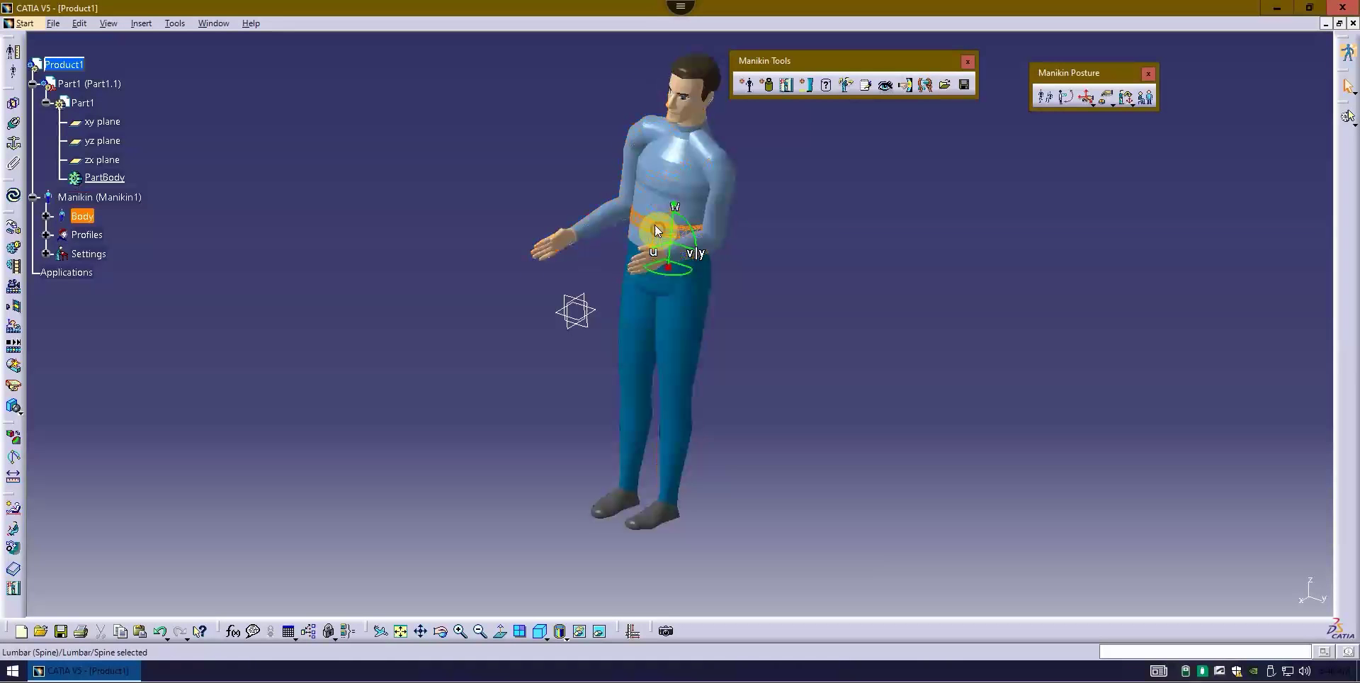
# - Switch Manikin1 to the Sit posture and drag it right and down with the compass
pyautogui.click(693, 266)
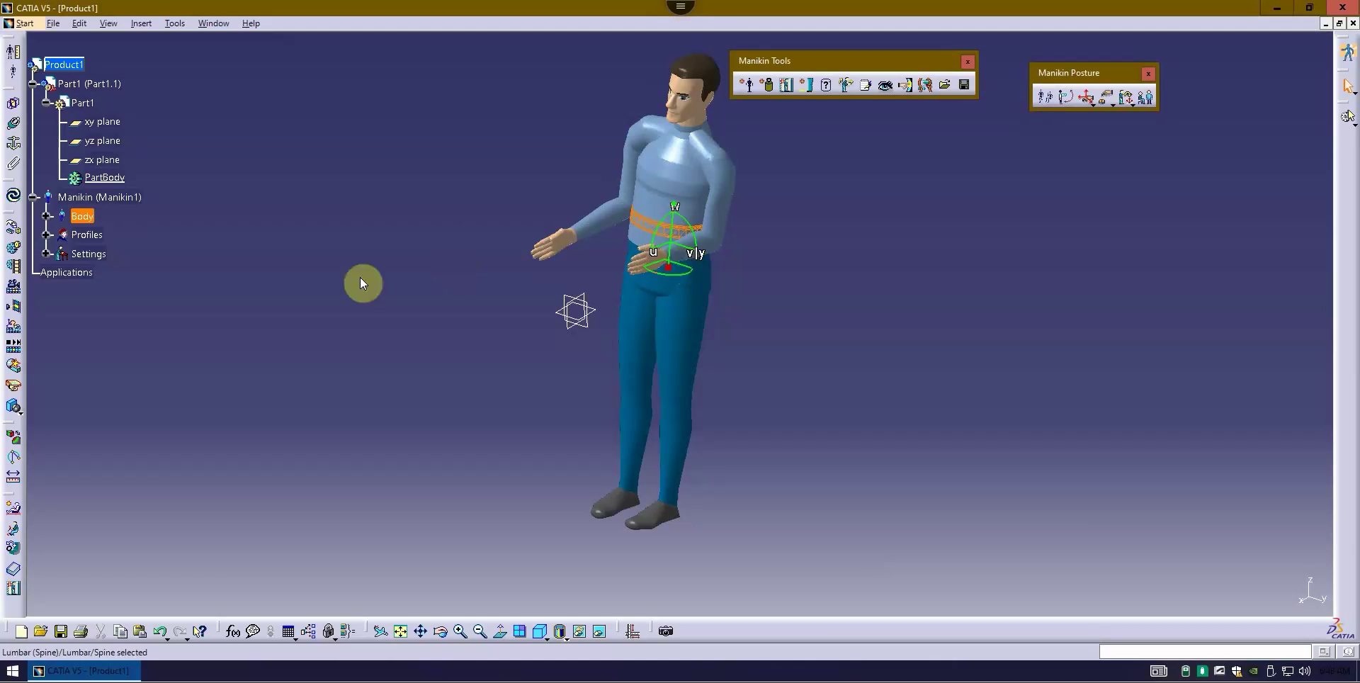
pyautogui.rightClick(96, 198)
pyautogui.moveTo(195, 420)
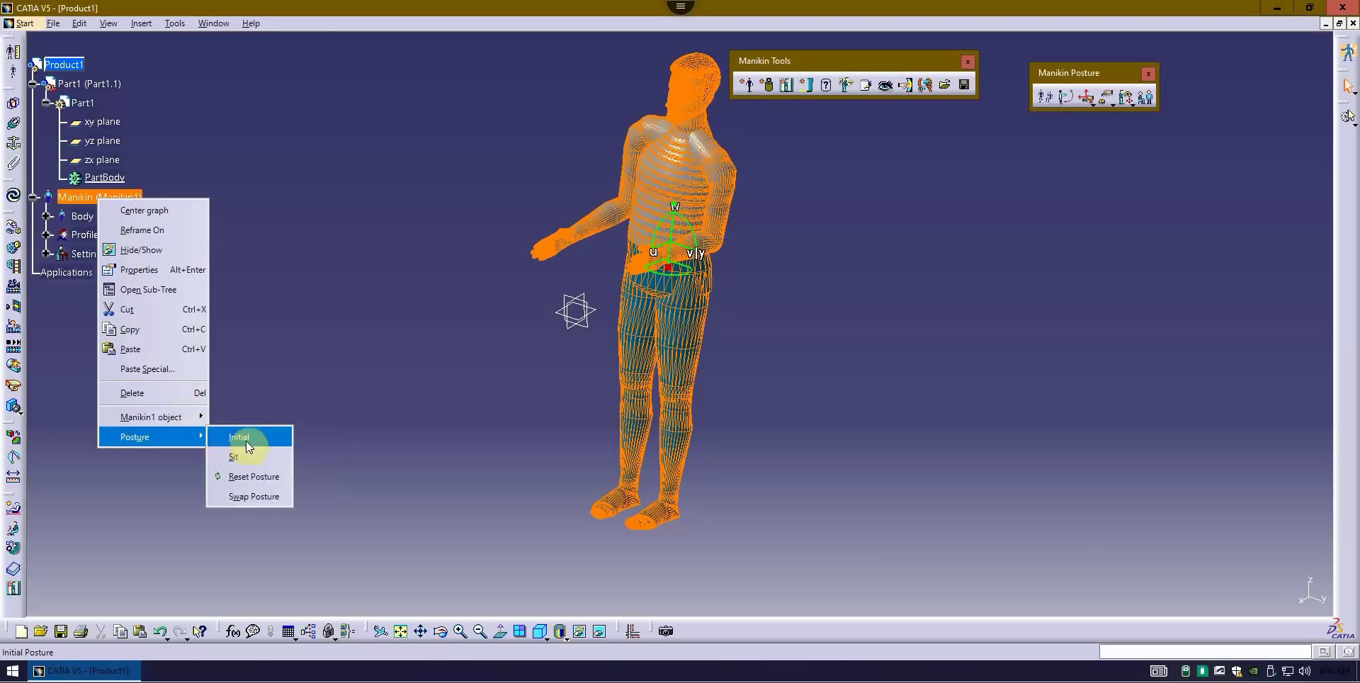
pyautogui.click(250, 454)
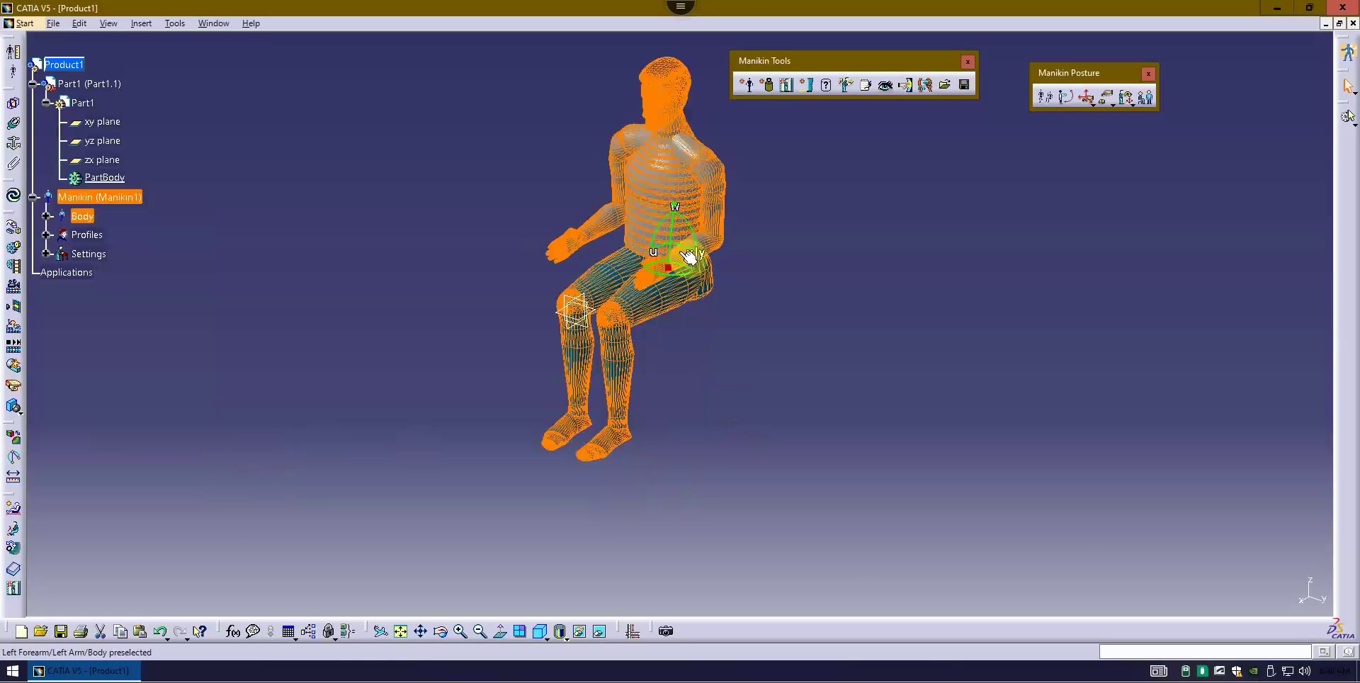
pyautogui.moveTo(681, 239); pyautogui.dragTo(830, 352)
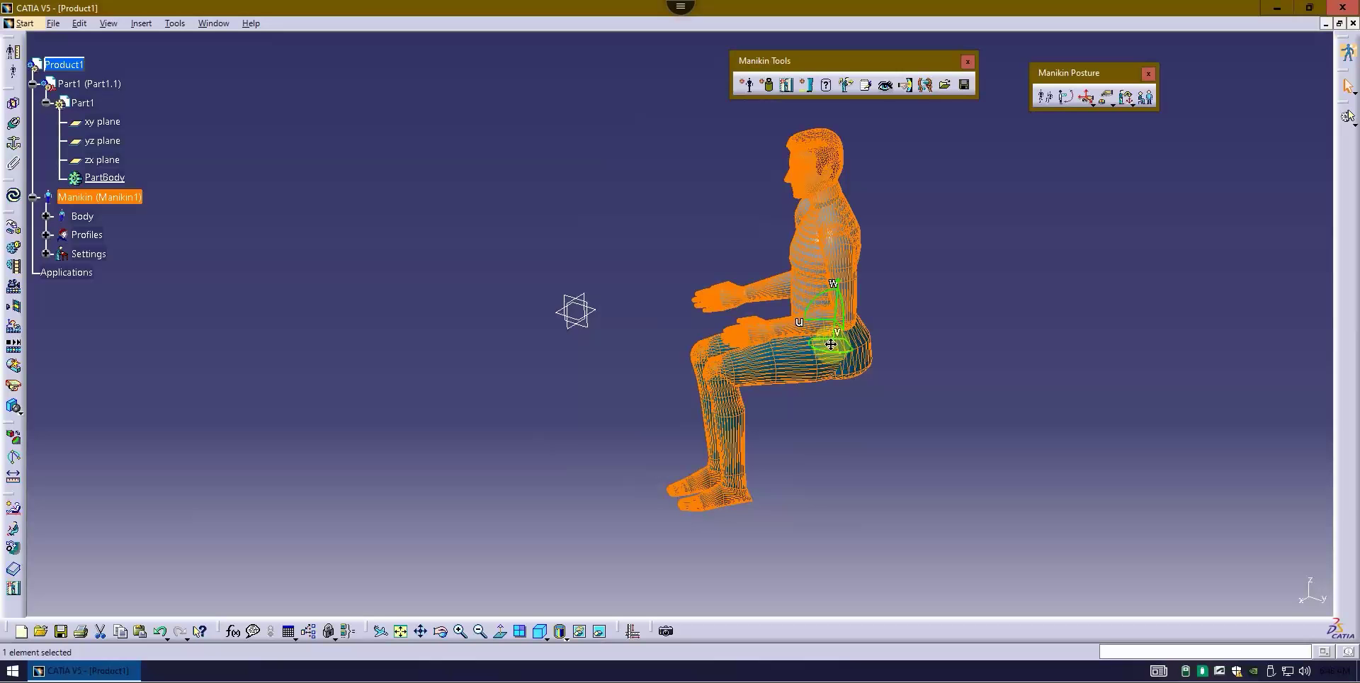
pyautogui.click(883, 306)
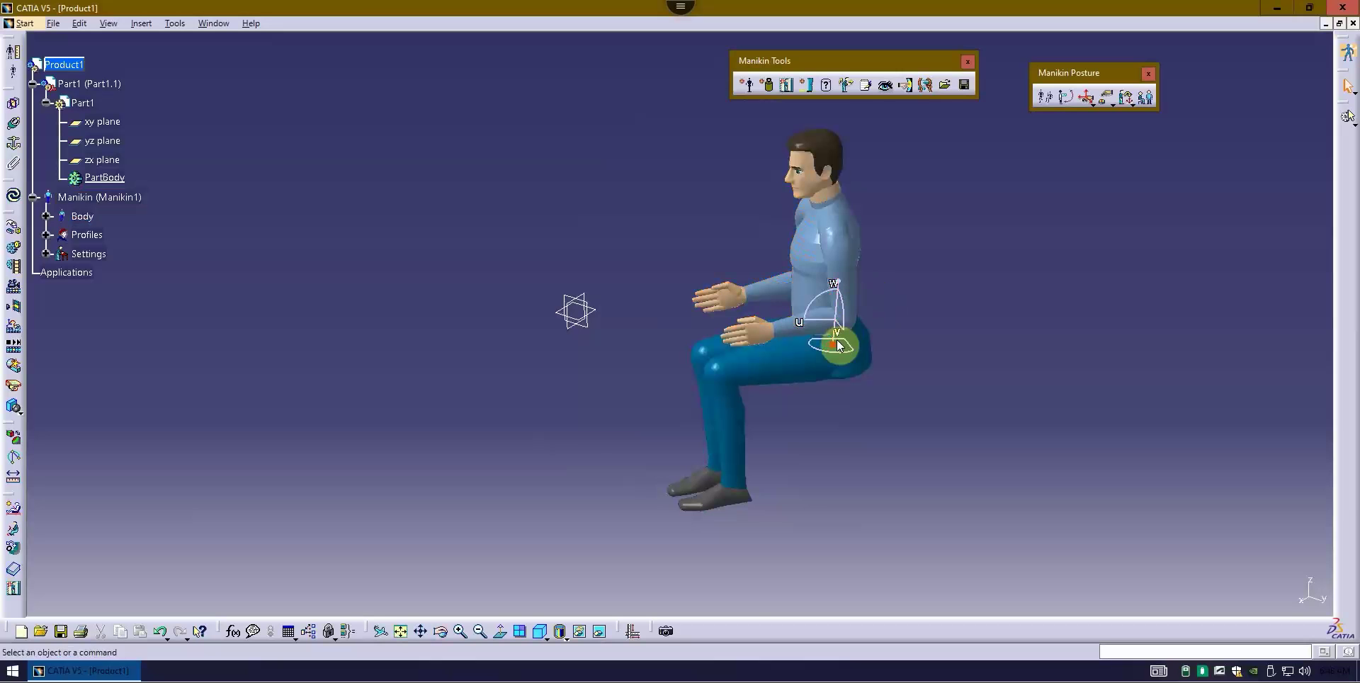
pyautogui.moveTo(833, 346); pyautogui.dragTo(992, 263)
pyautogui.moveTo(951, 324); pyautogui.dragTo(789, 234, button='middle')
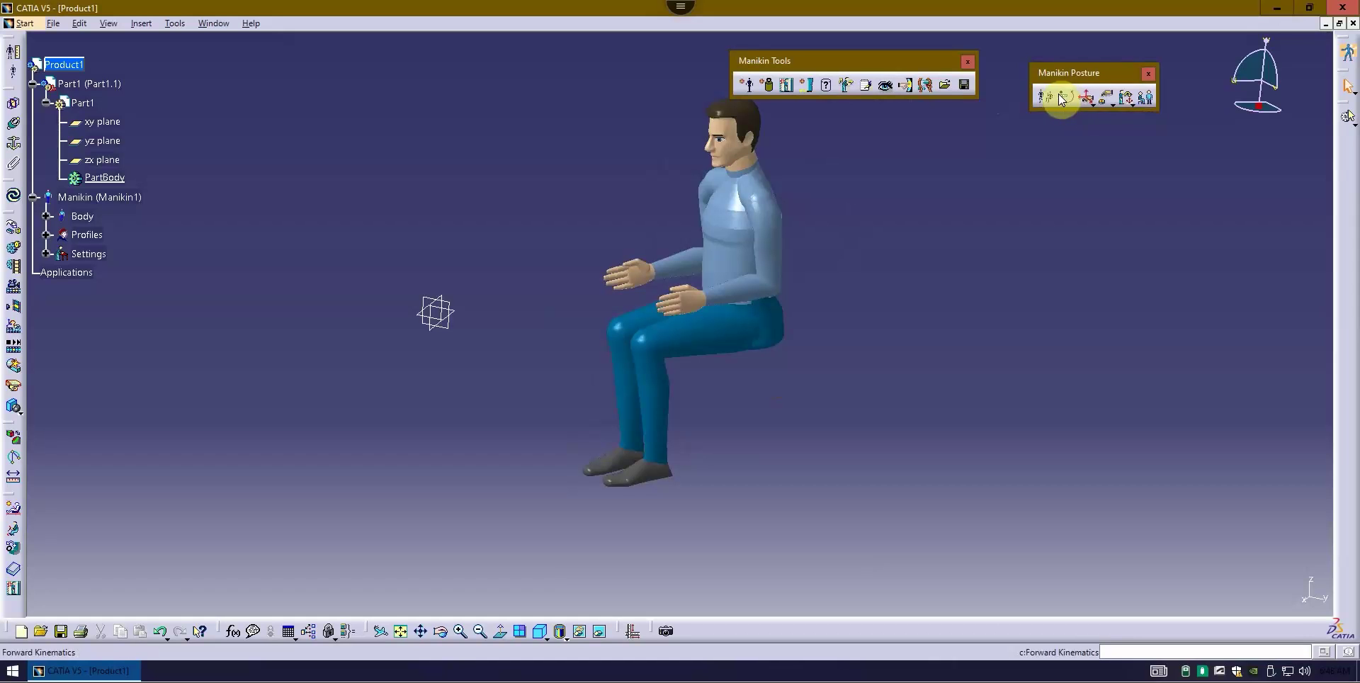
pyautogui.moveTo(903, 172); pyautogui.dragTo(765, 222, button='middle')
pyautogui.moveTo(673, 382); pyautogui.dragTo(586, 353, button='middle')
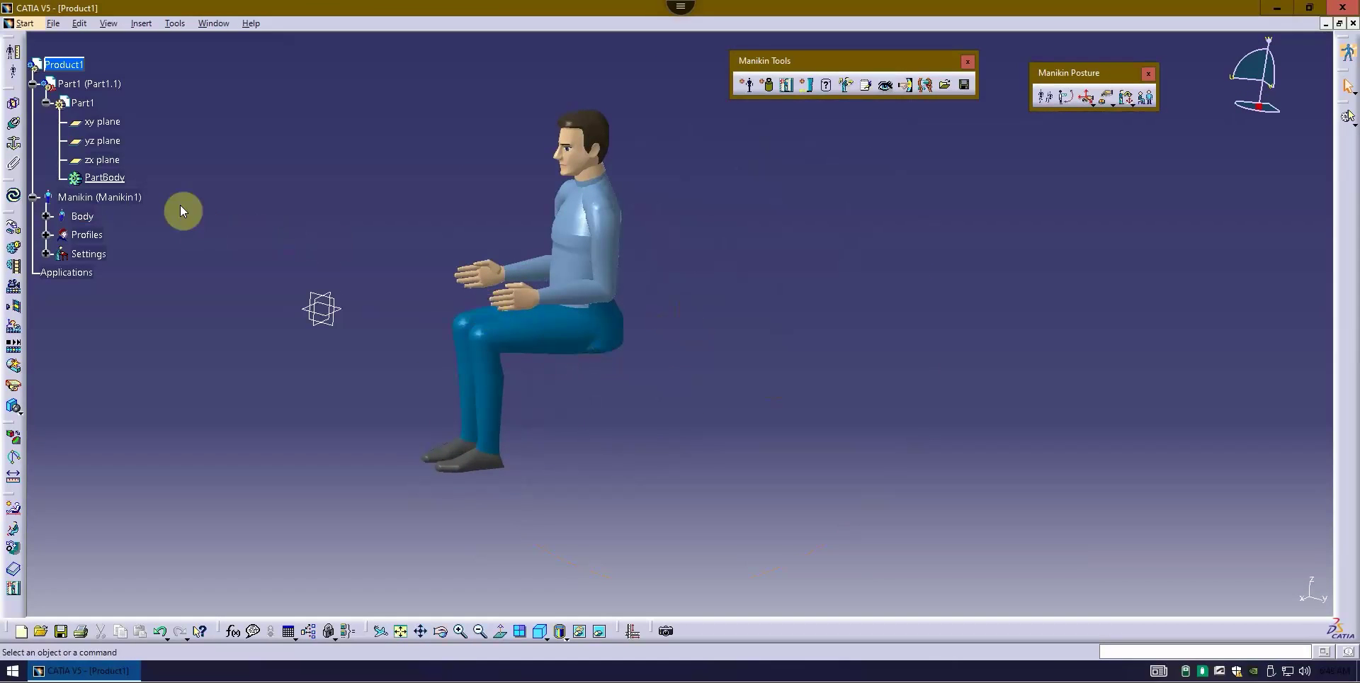